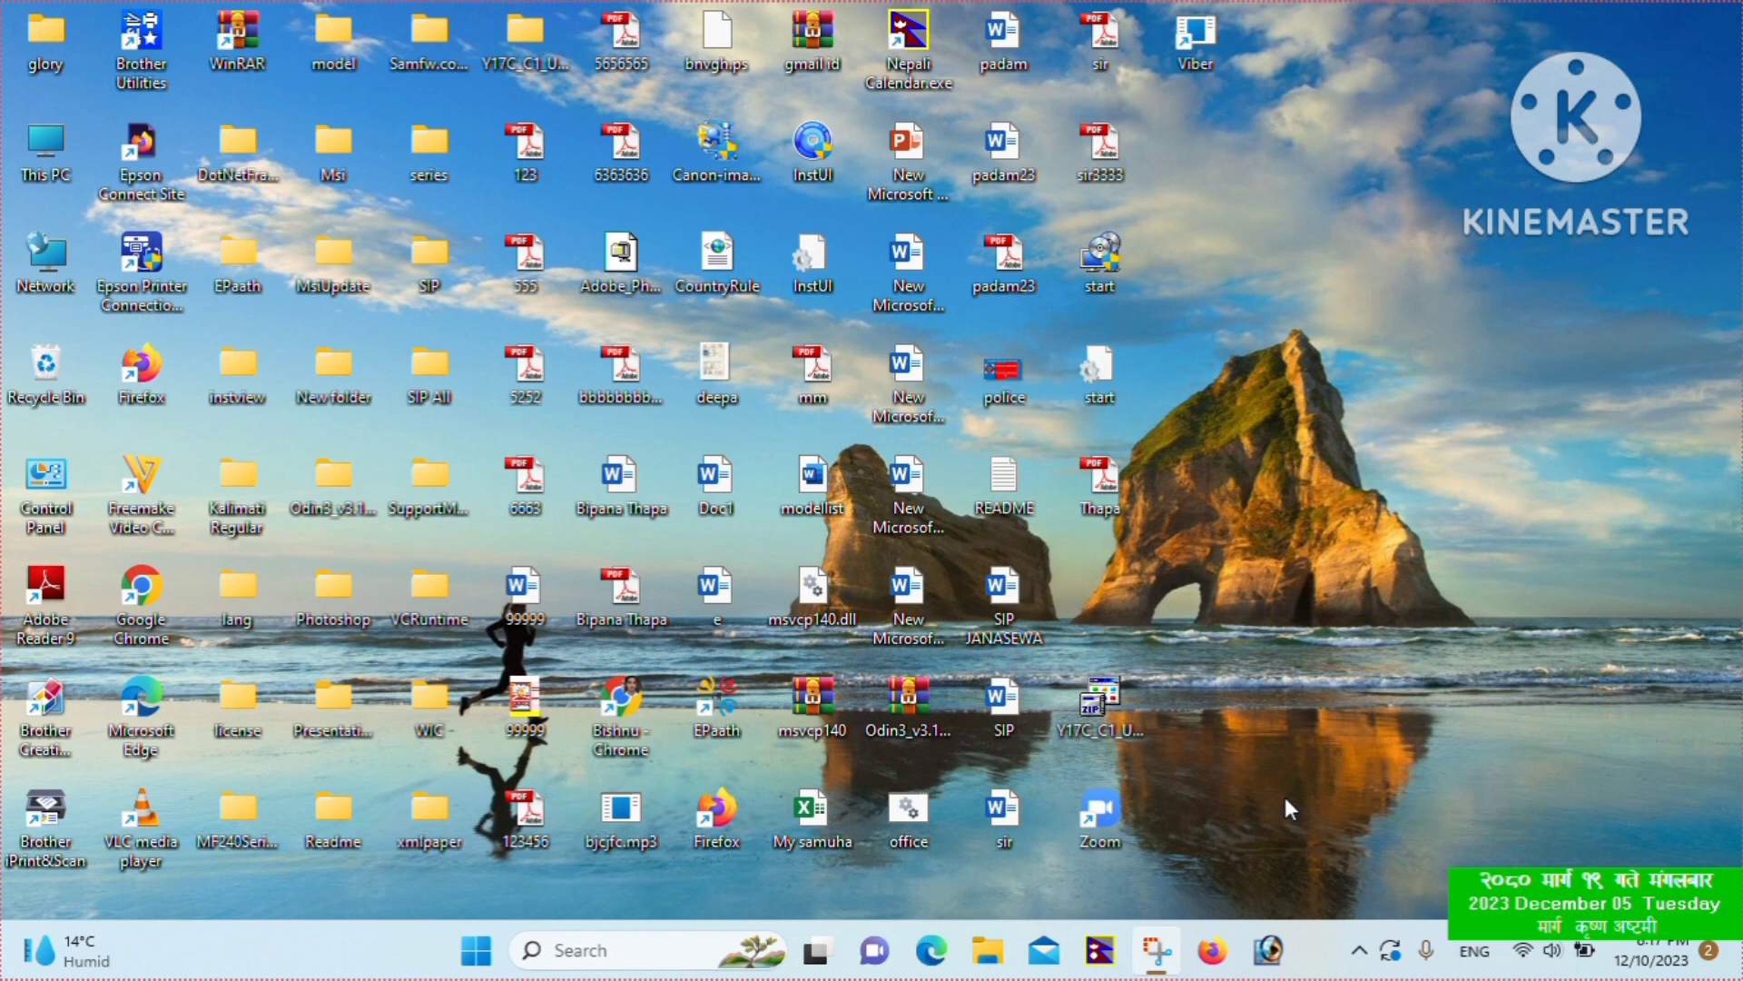
- Launch Firefox from the Windows taskbar
left_click(1222, 953)
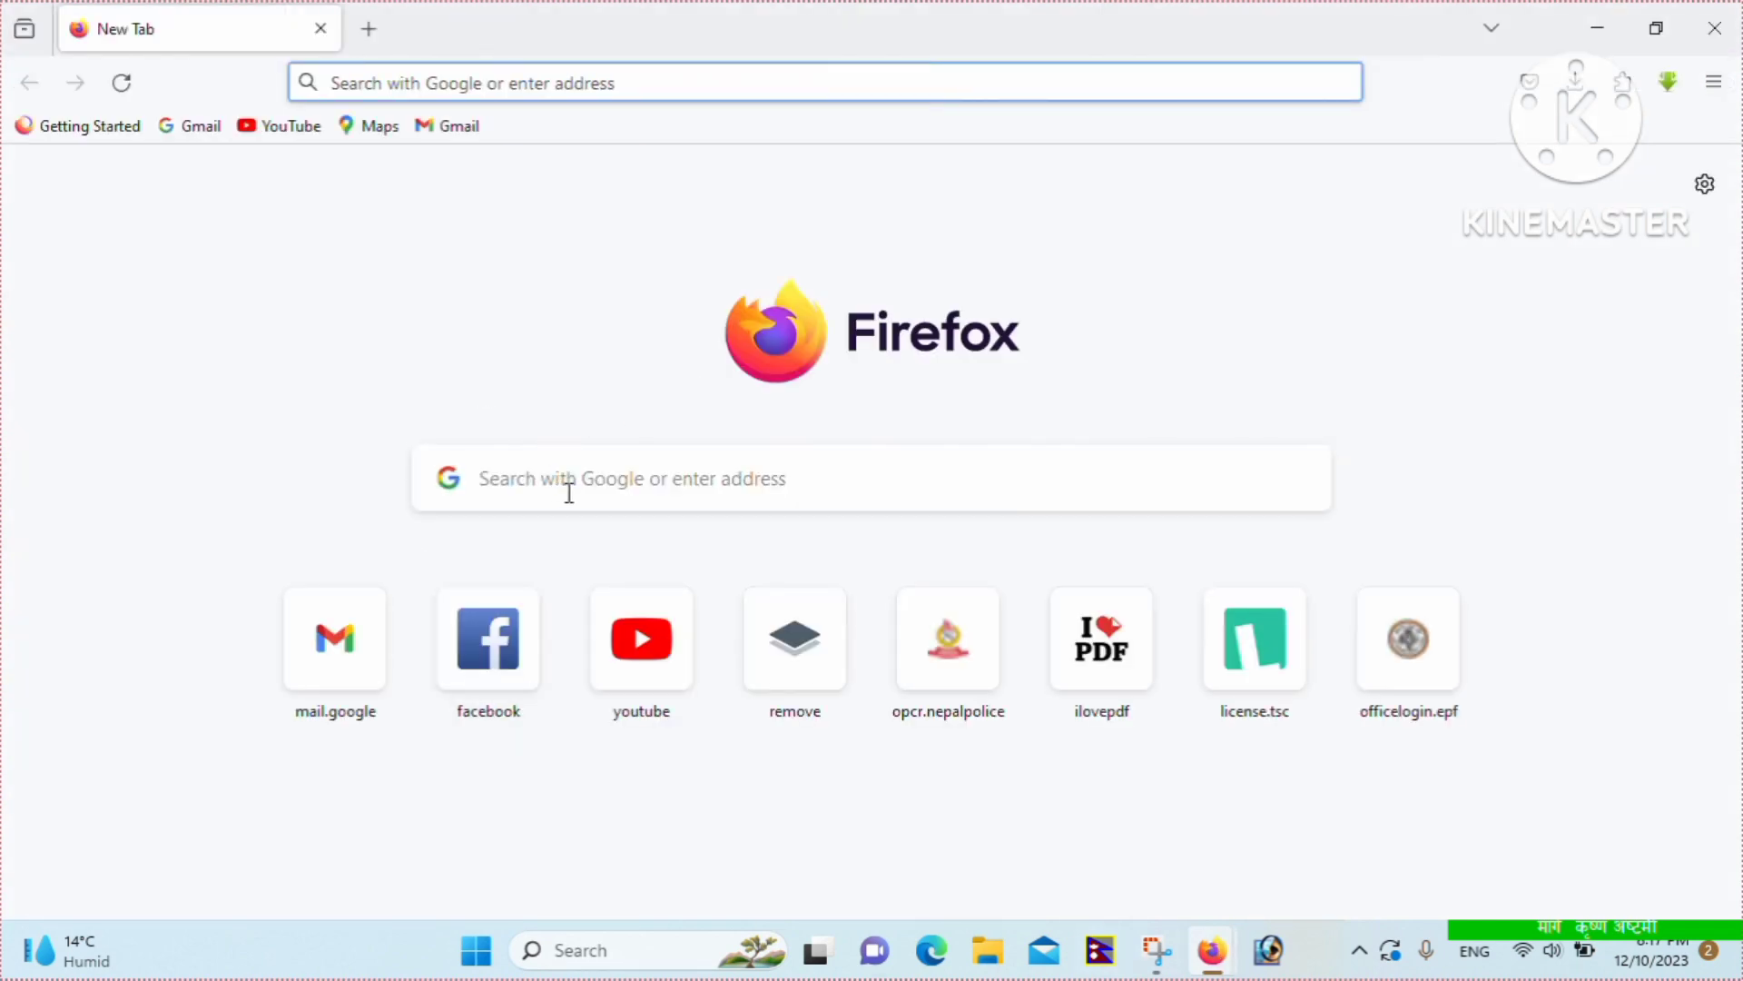
- Search Google for 'mdms nepal' from the new-tab search box
left_click(629, 481)
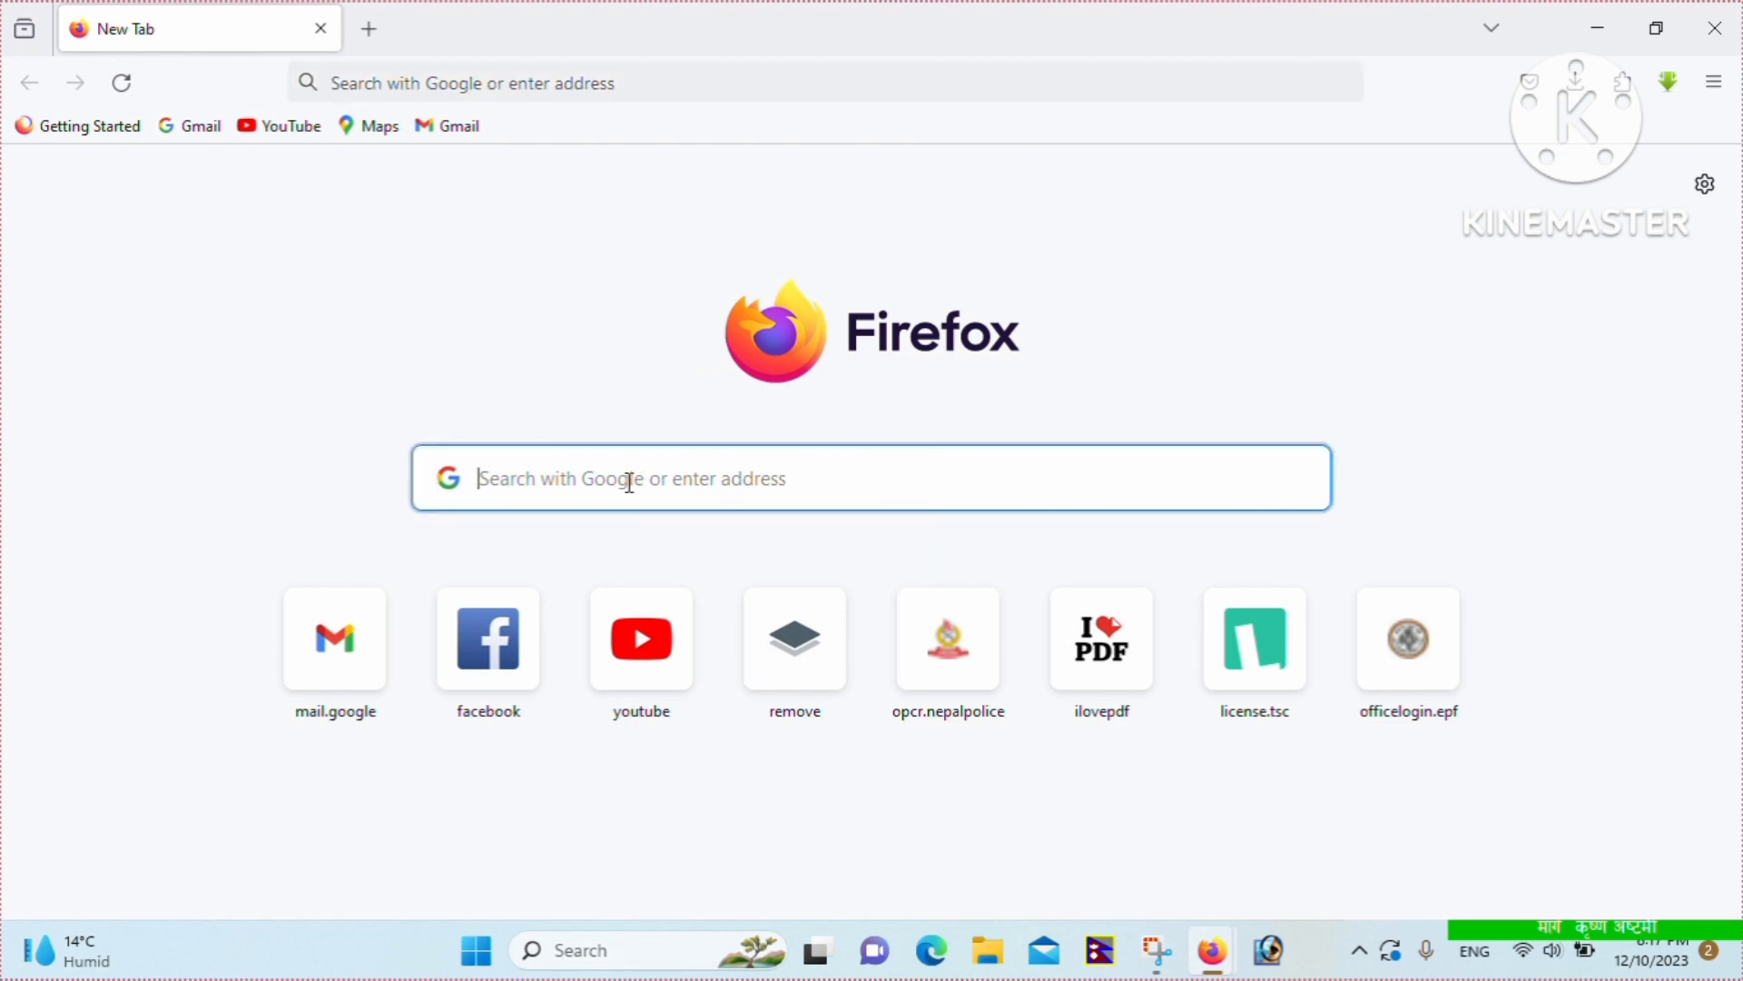
type("md")
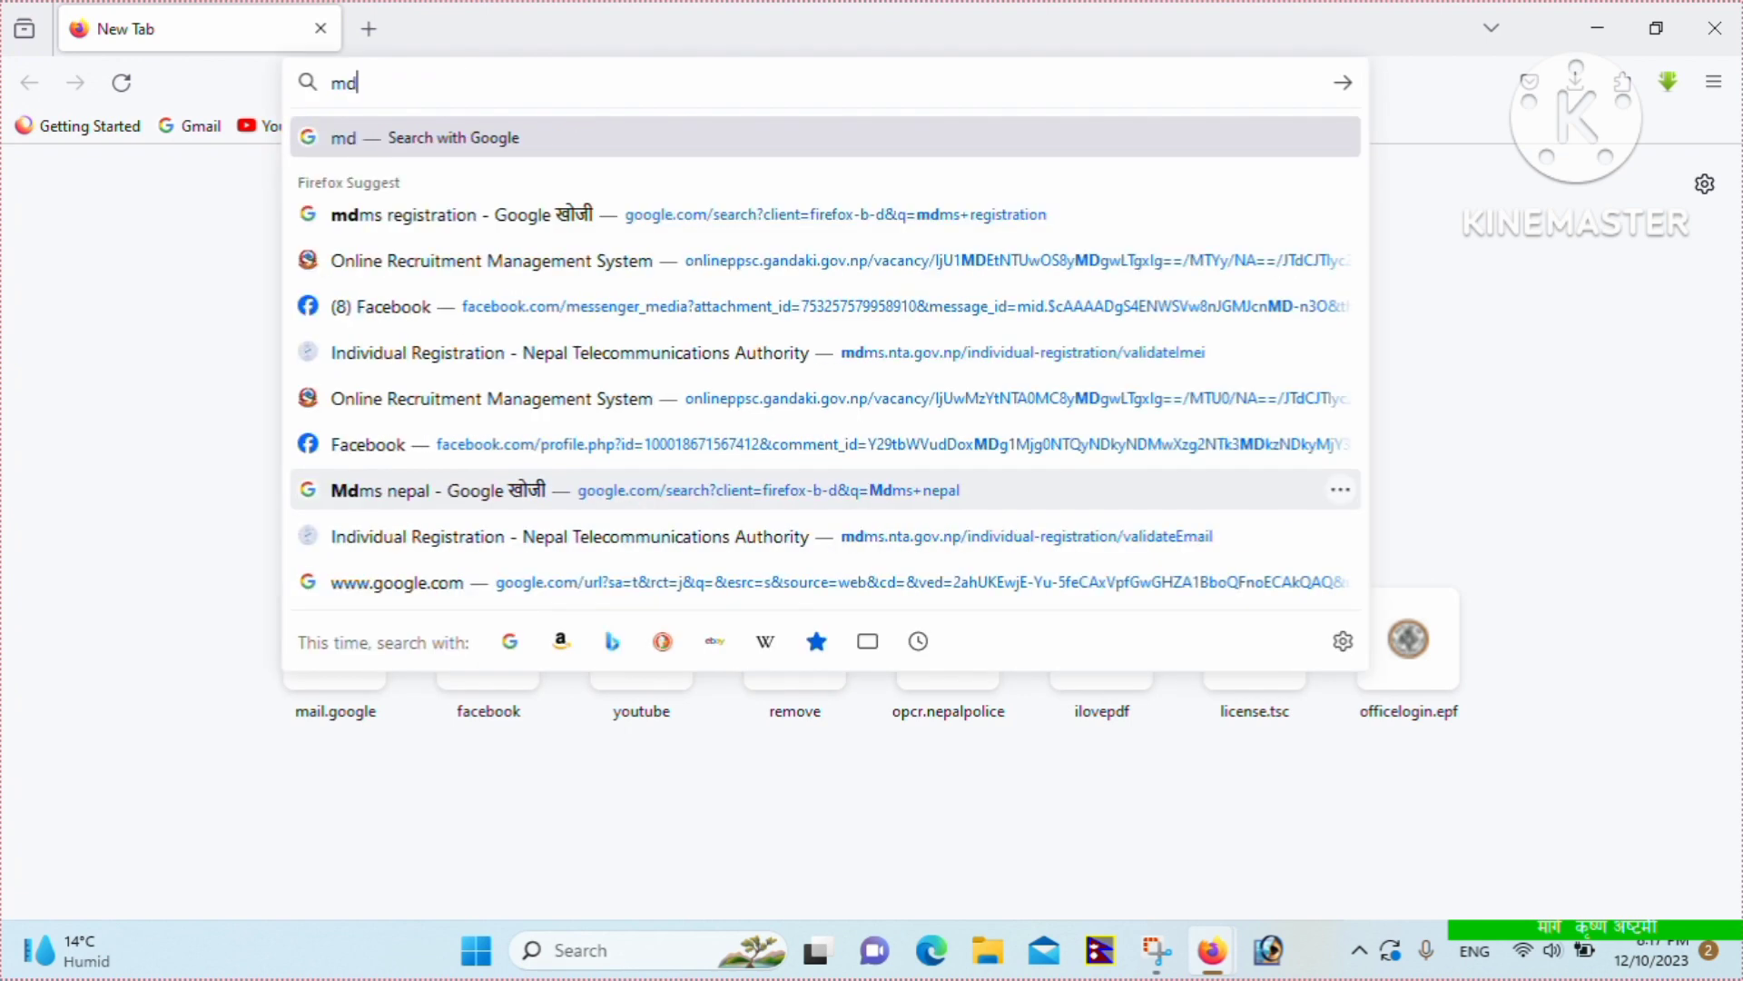
type("ms ")
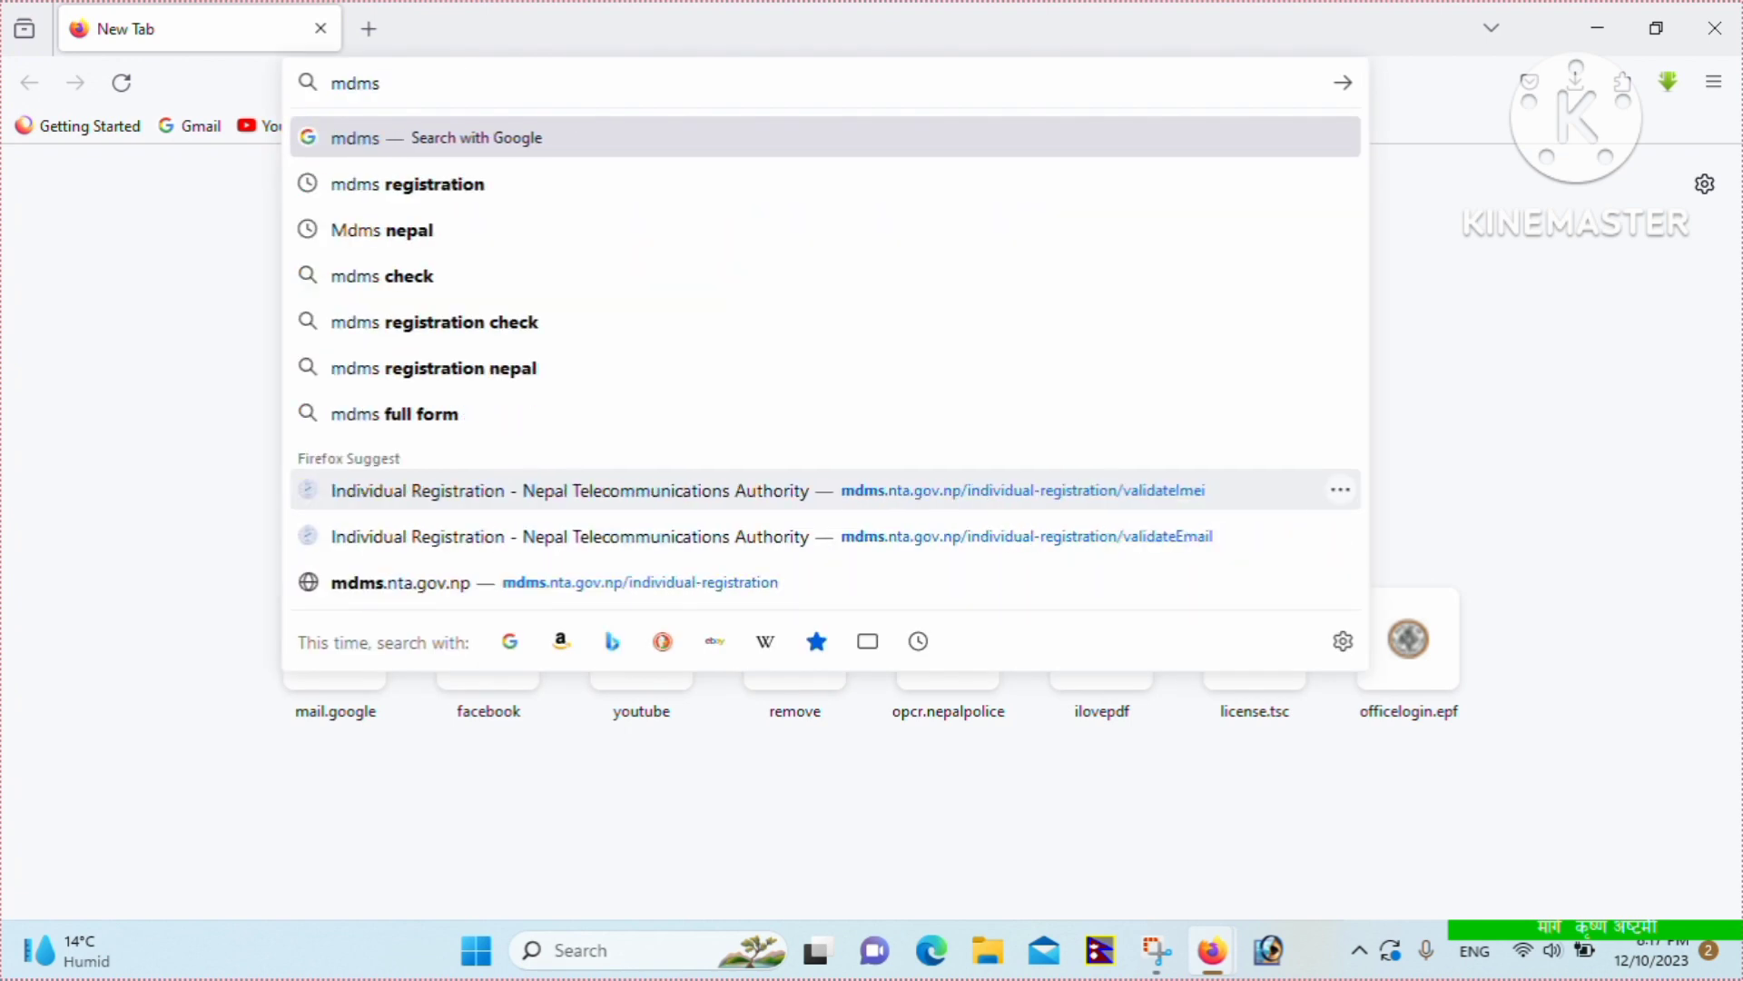
type("nepal")
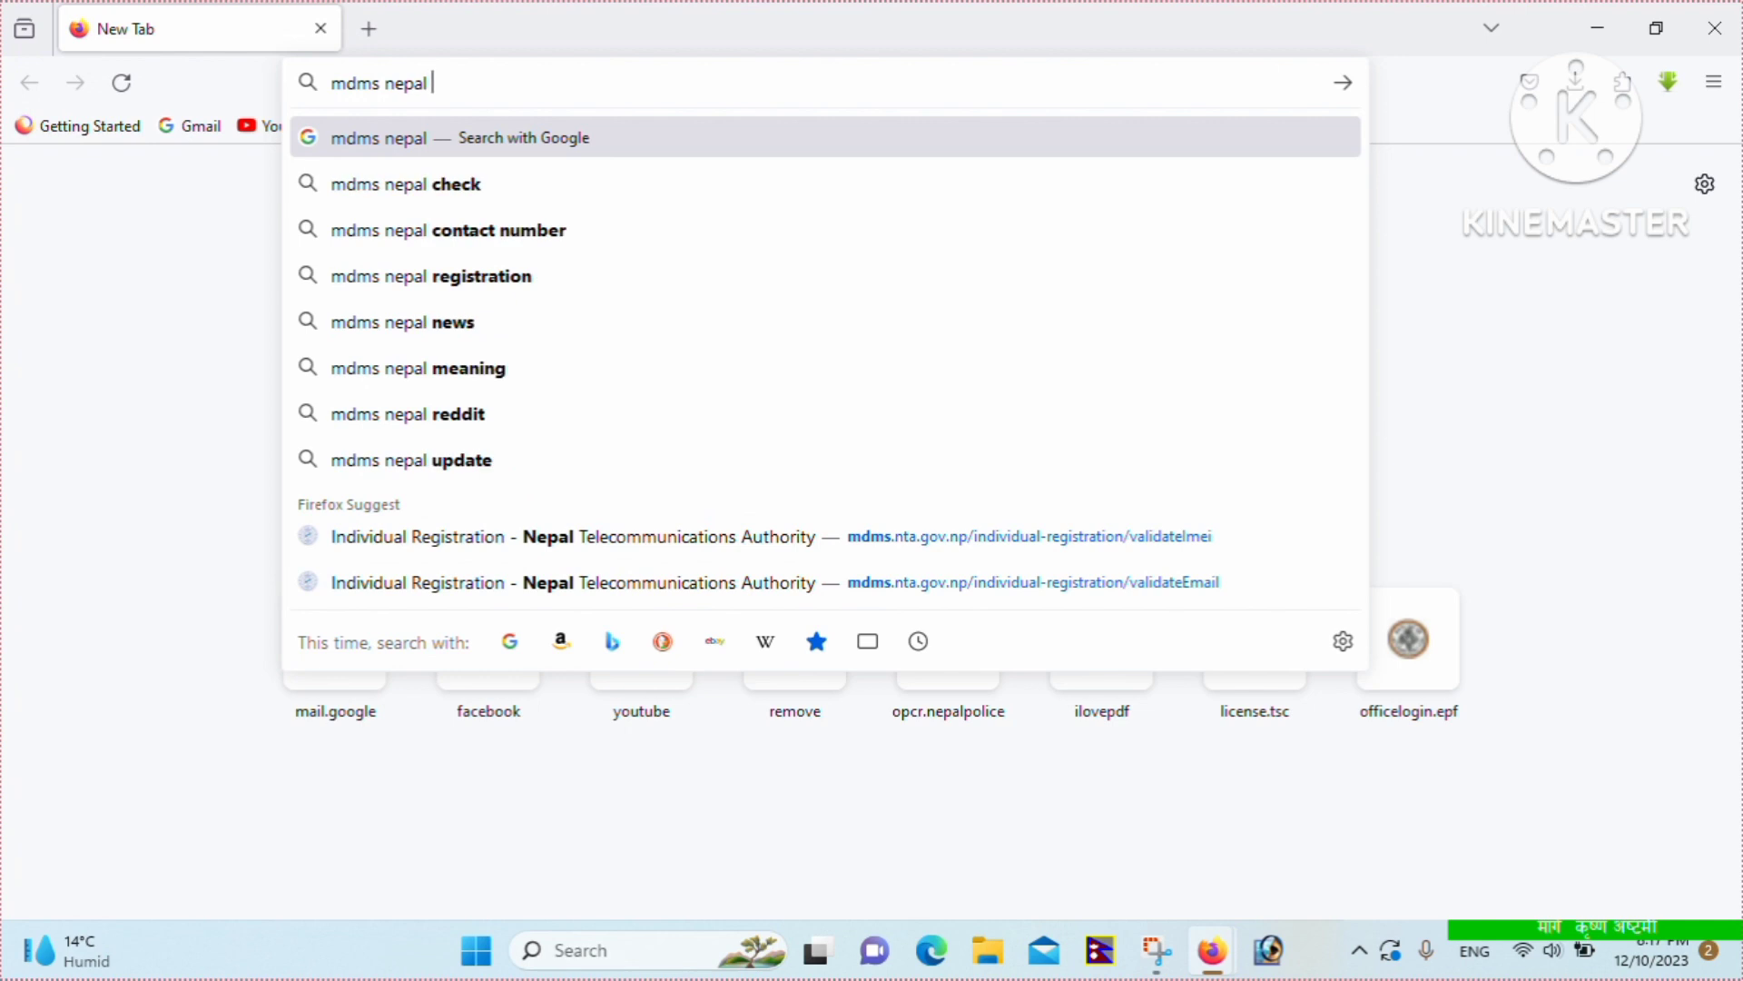
key("Return")
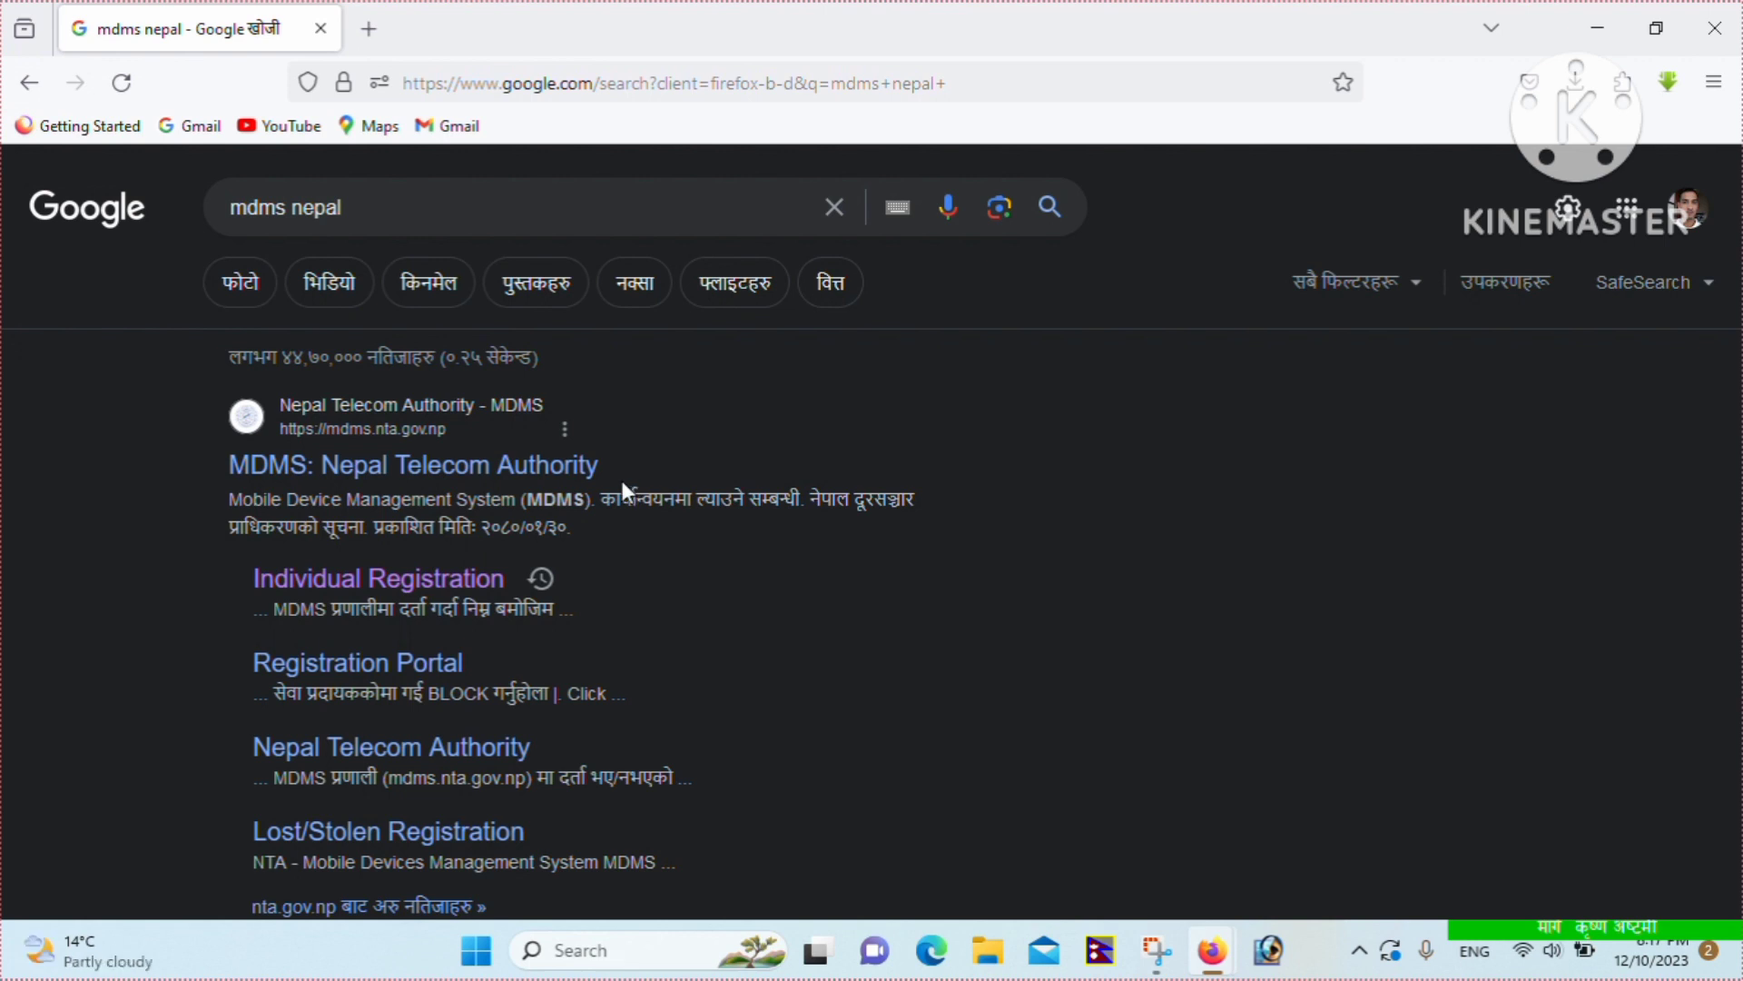
- Open the MDMS Individual Registration result and scroll down to the Mobile Detail form
left_click(320, 581)
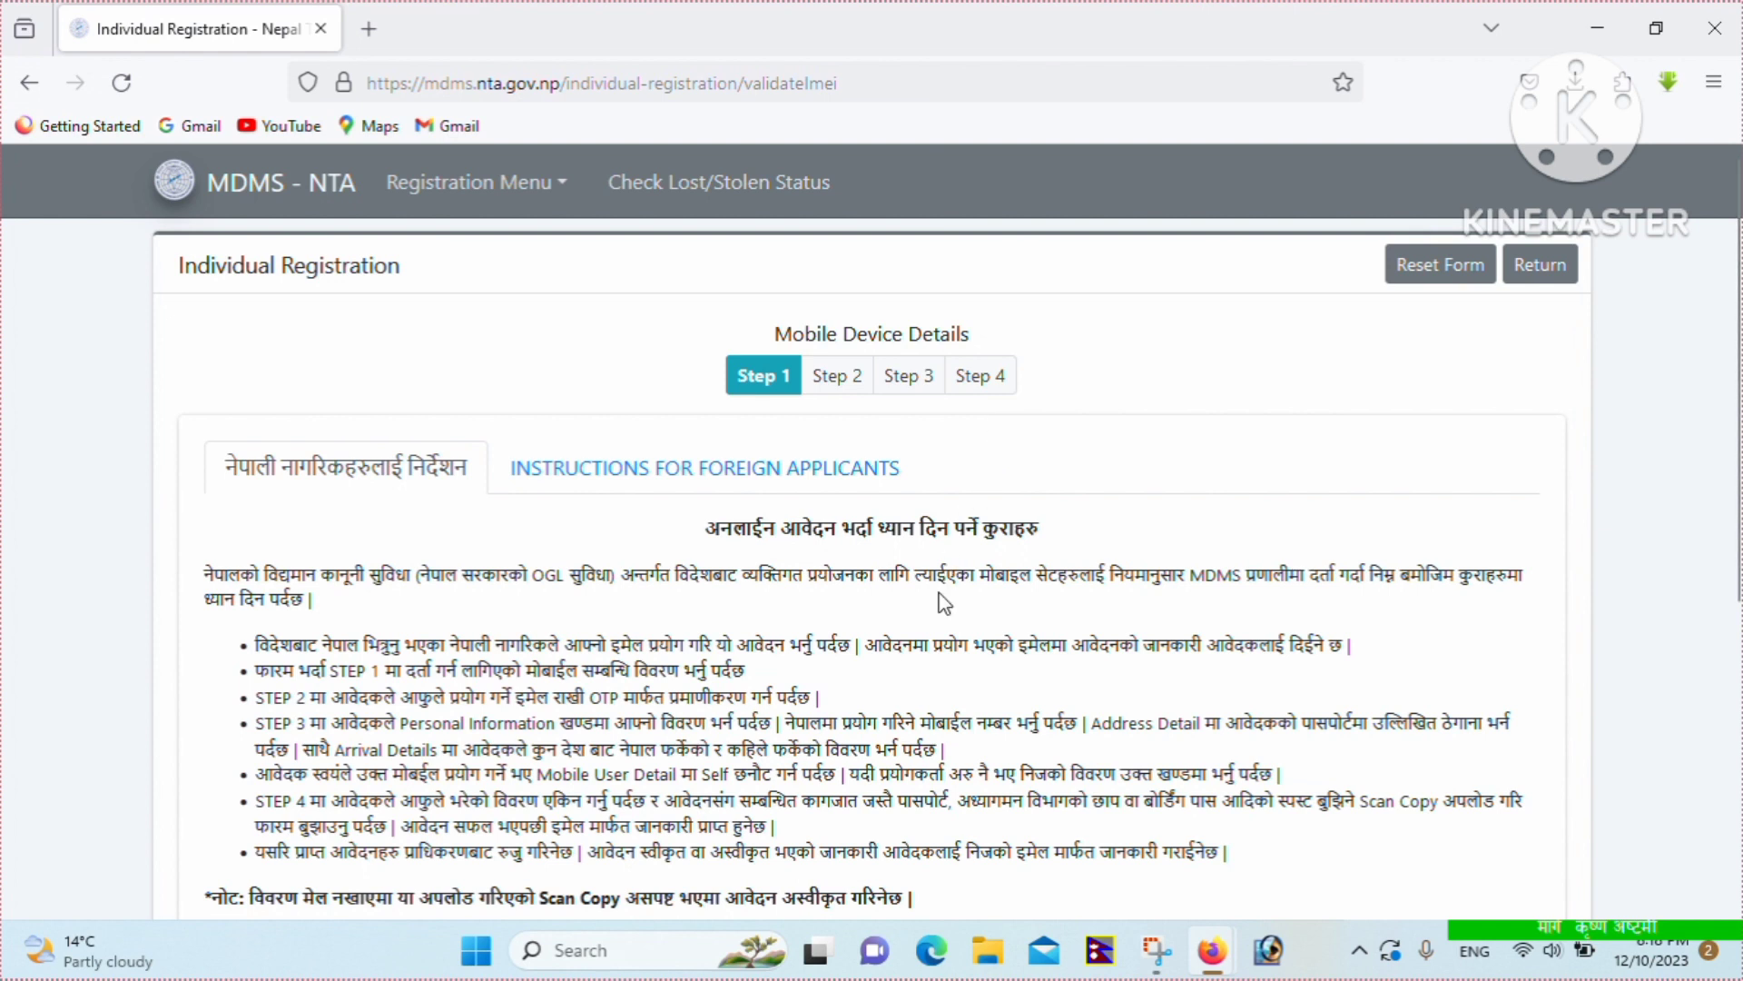
scroll(944, 602, "down", 1)
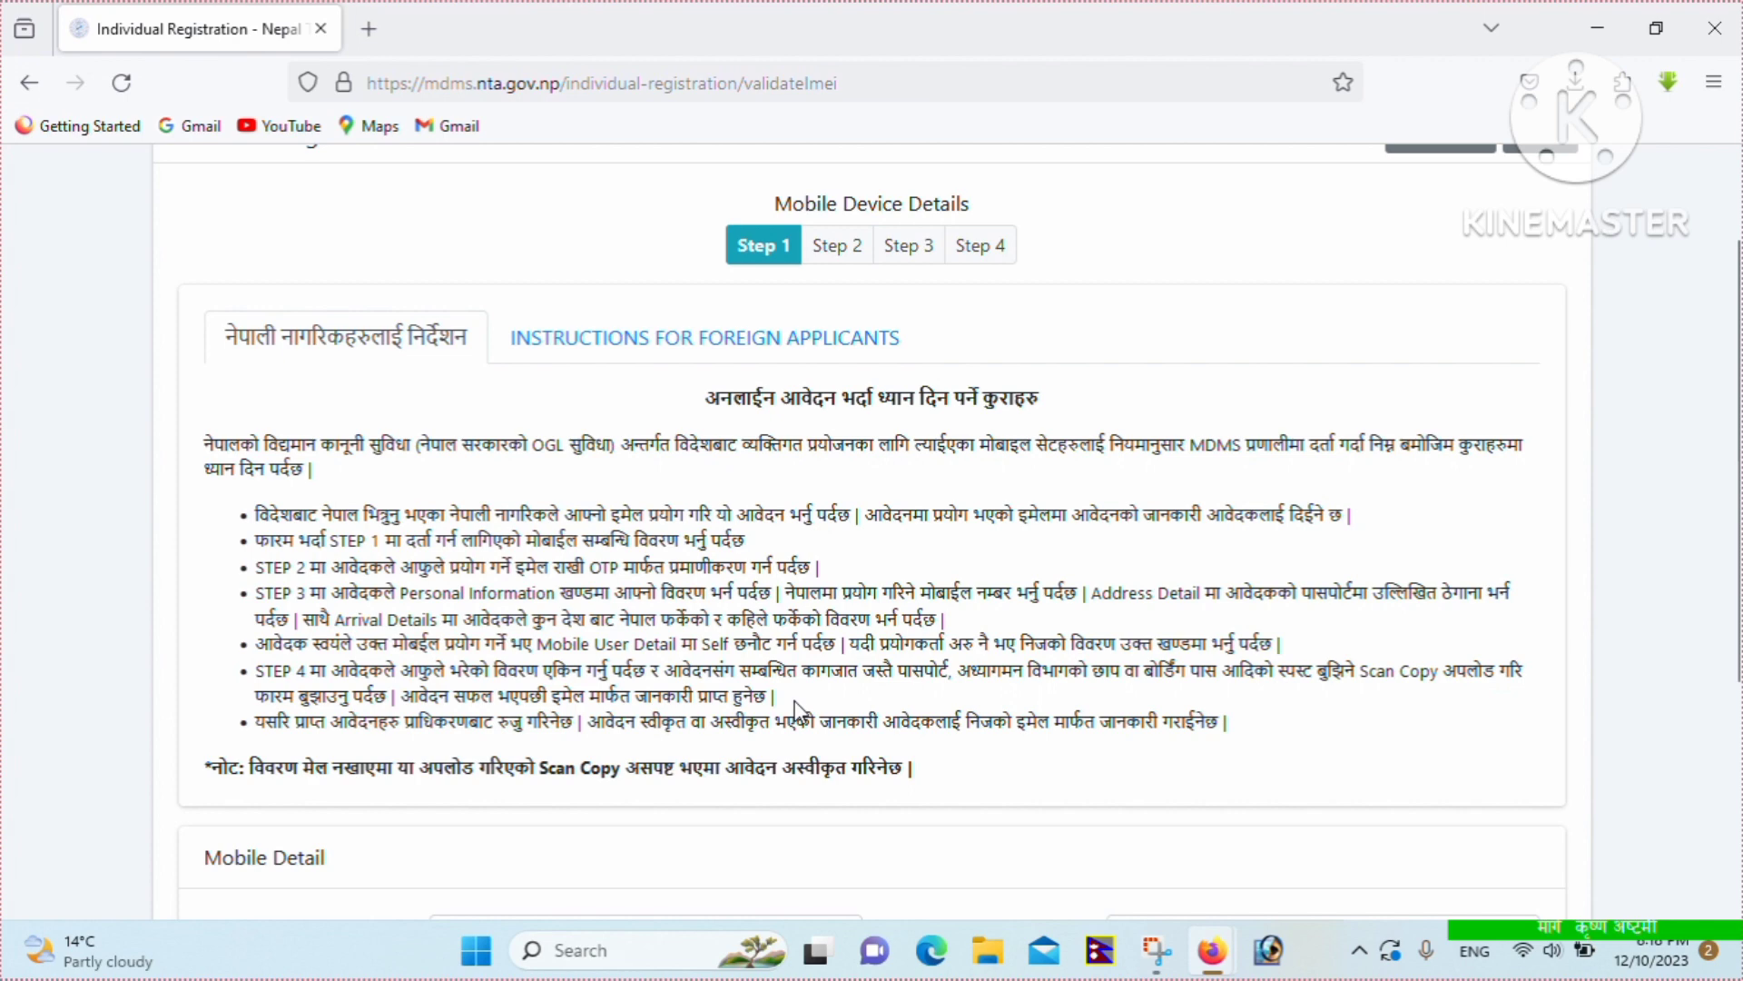
scroll(810, 536, "down", 4)
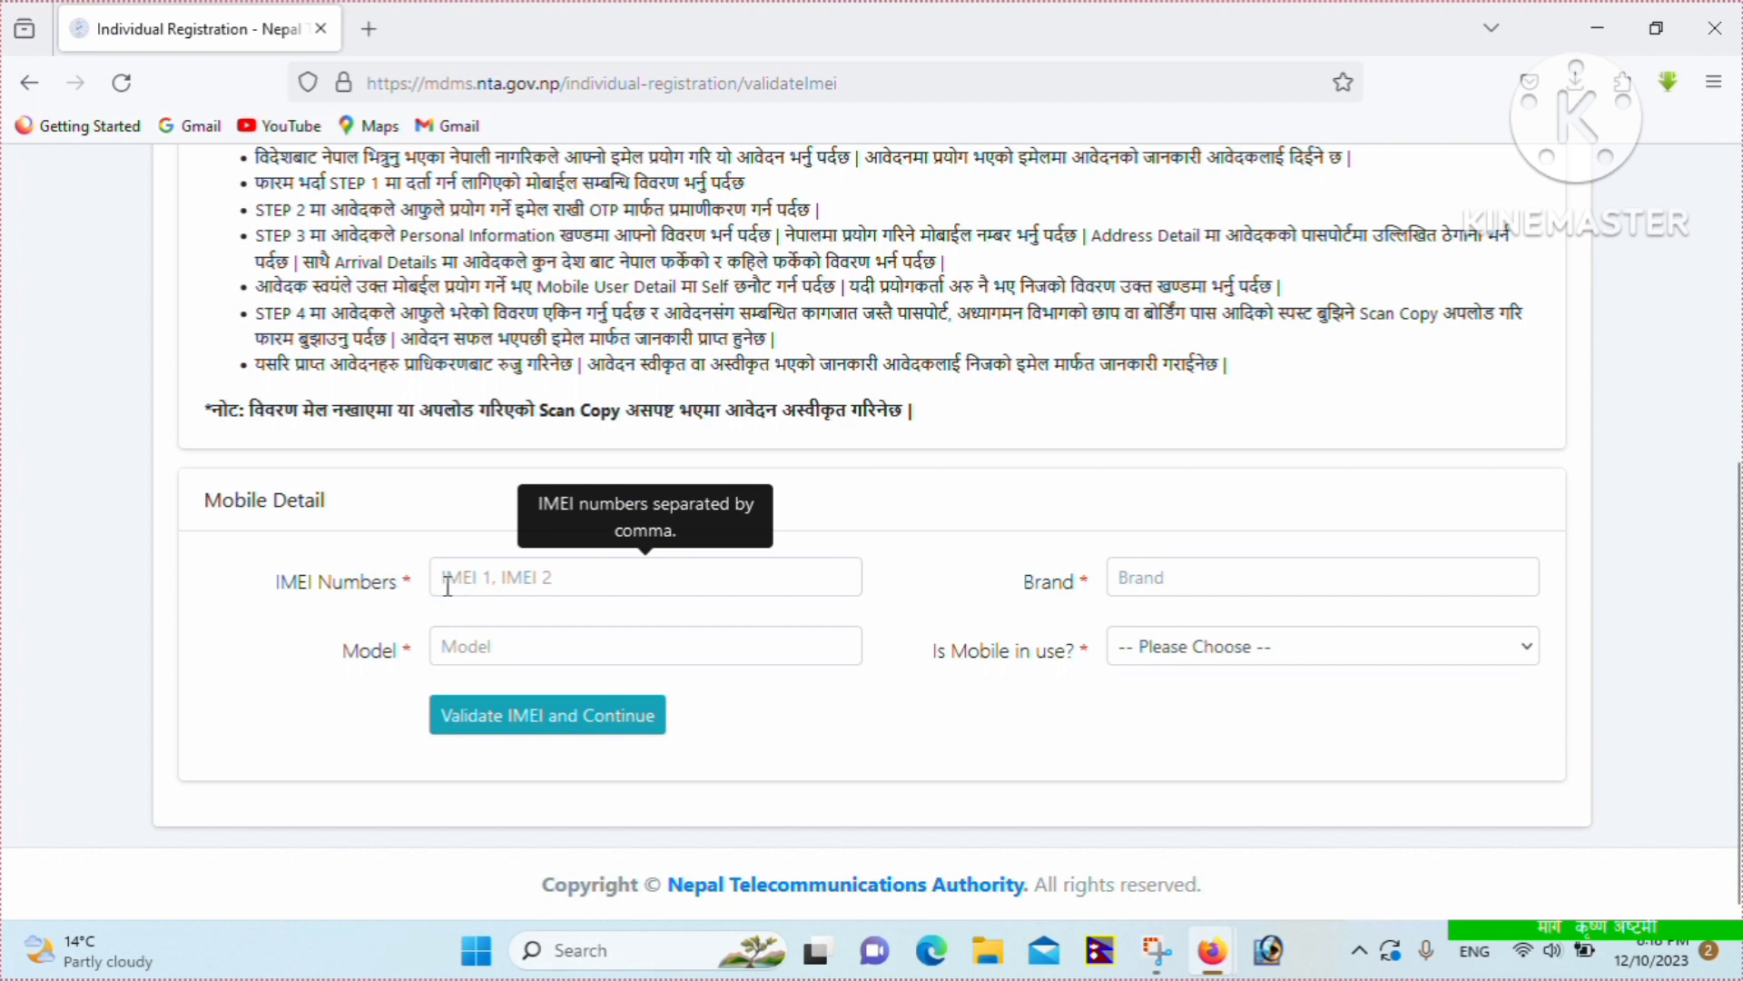
- Enter the phone's IMEI so 1+ CPH2419 fills in, mark it not in use, and validate
left_click(533, 584)
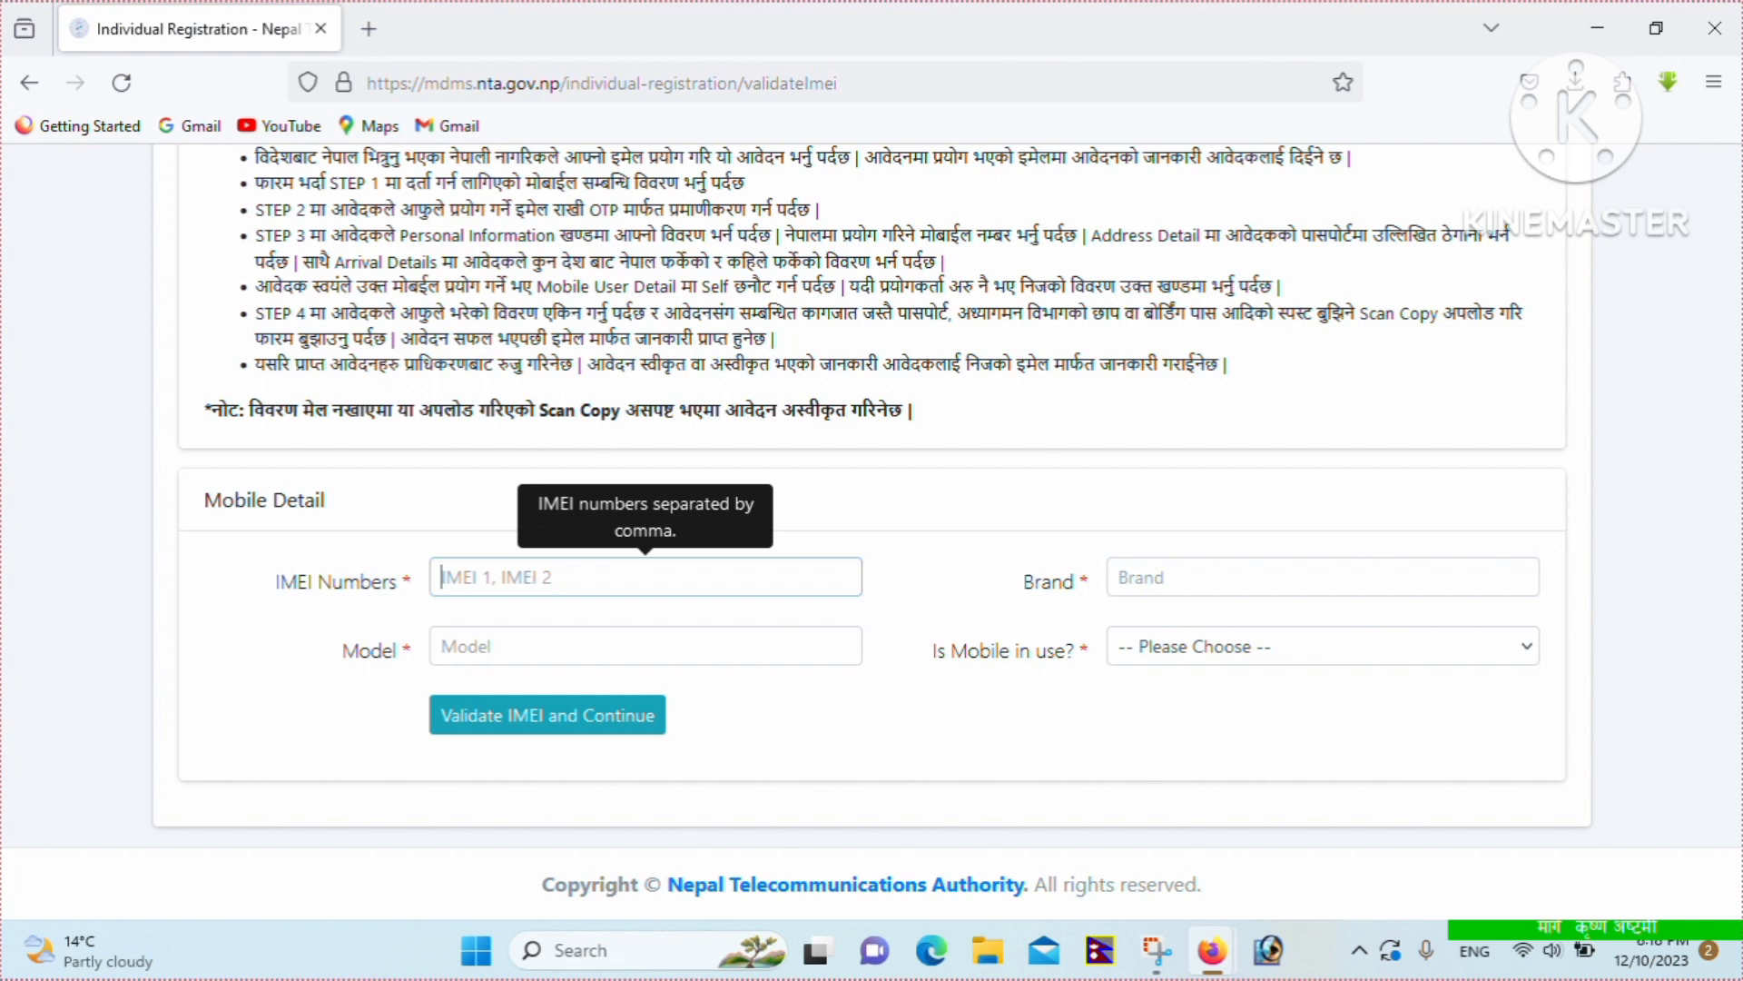
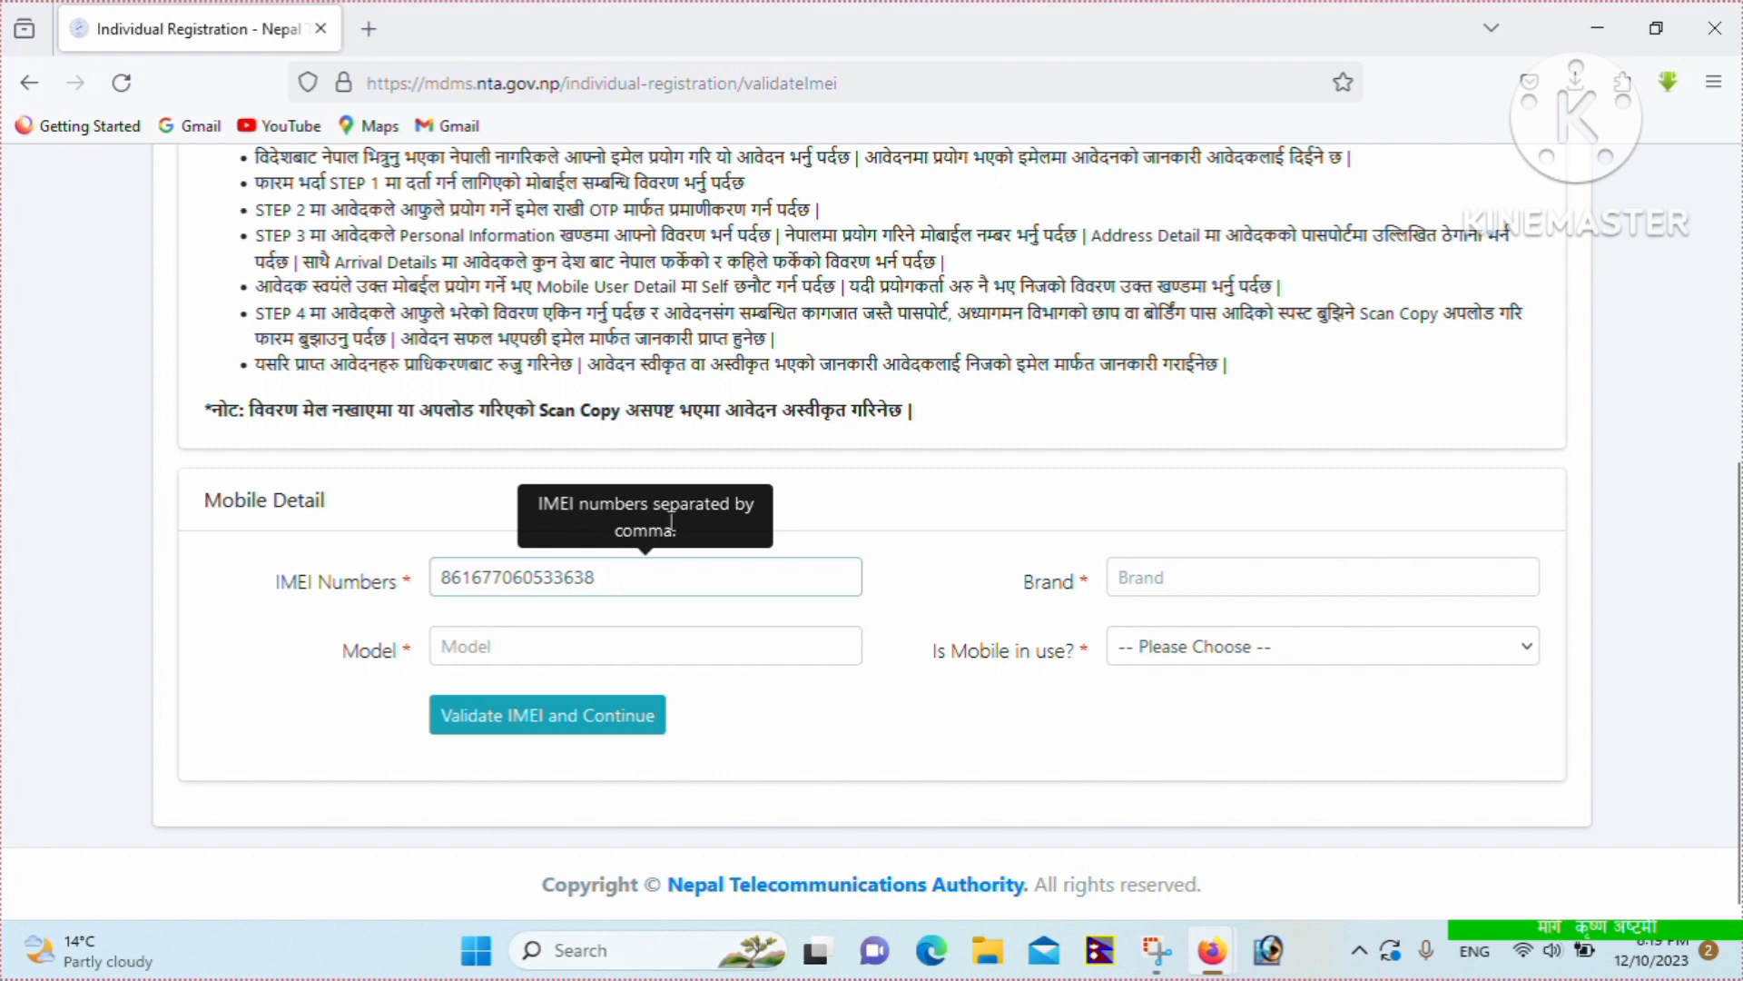
left_click(737, 626)
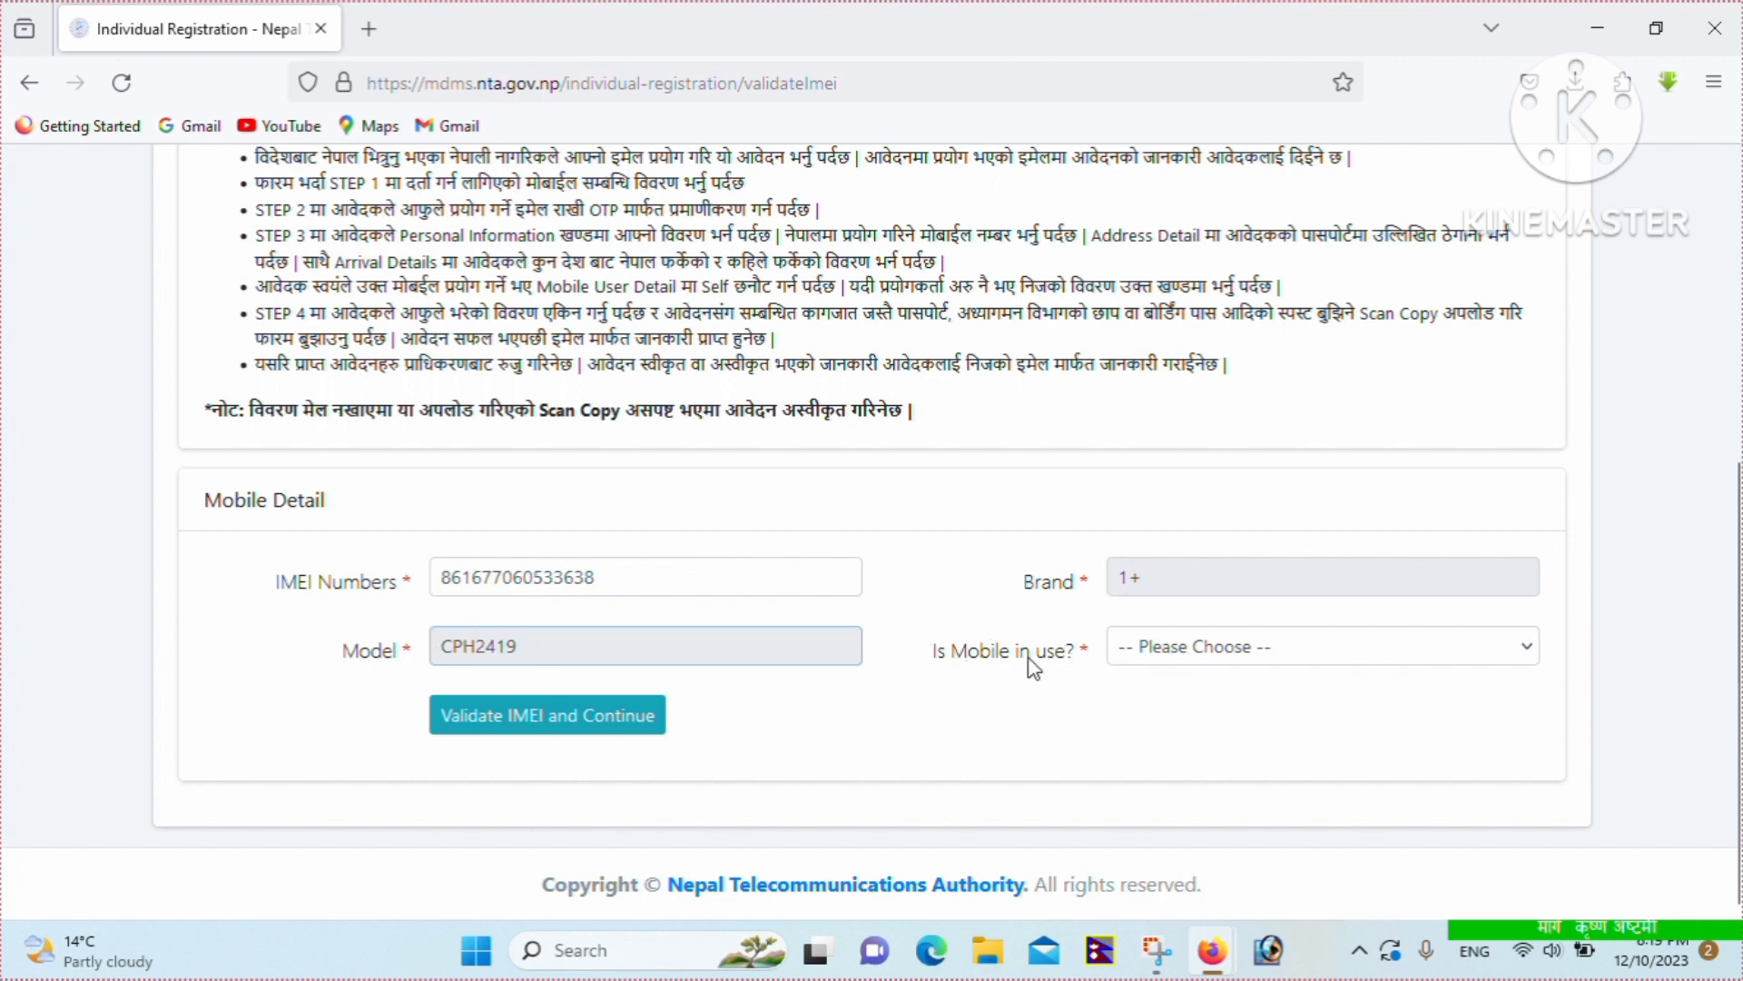
left_click(1203, 650)
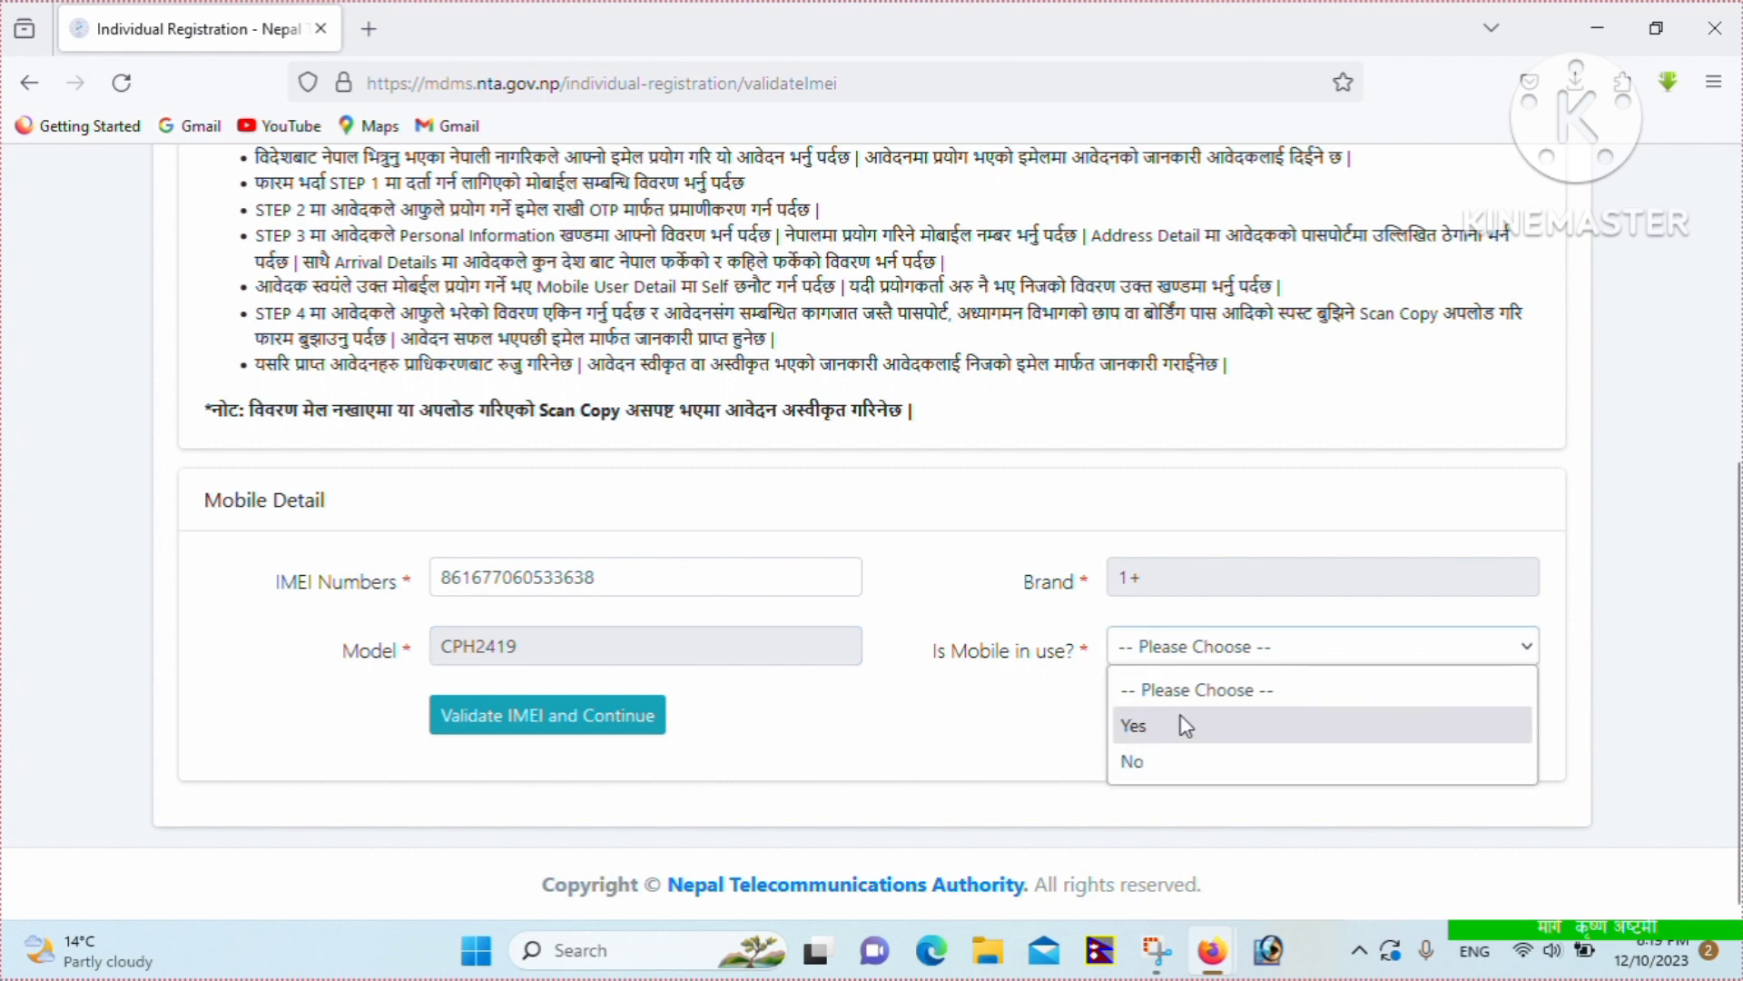
left_click(1201, 763)
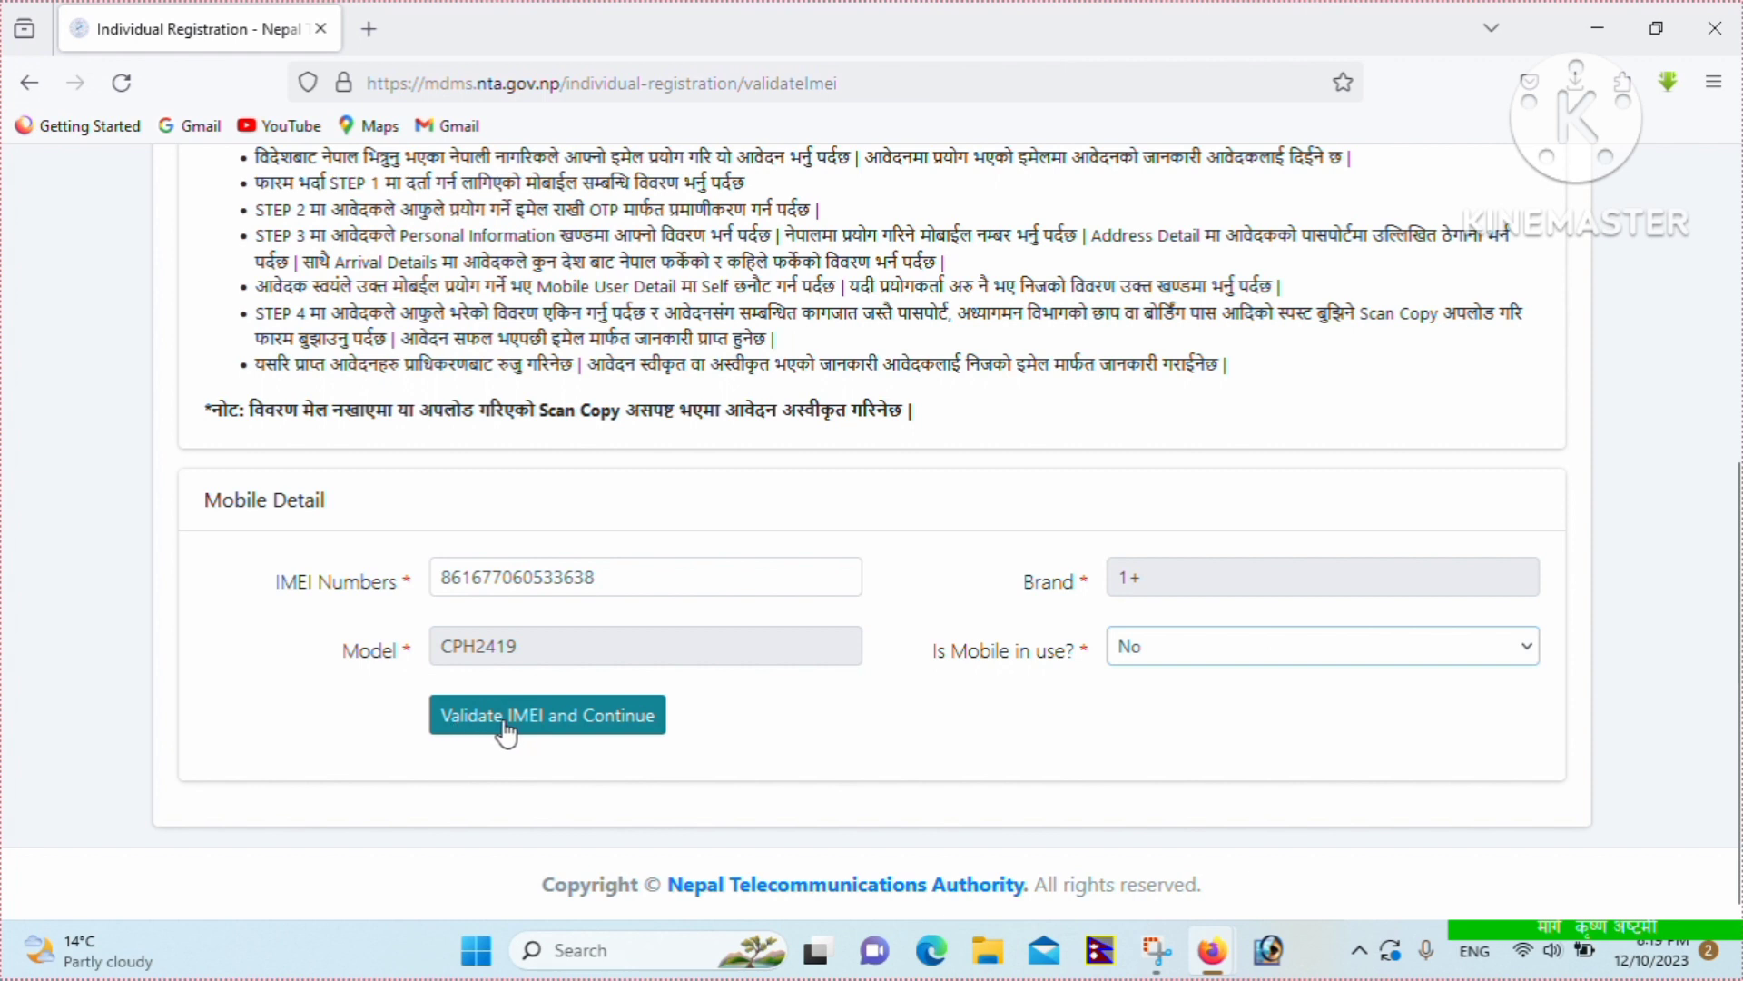
left_click(563, 726)
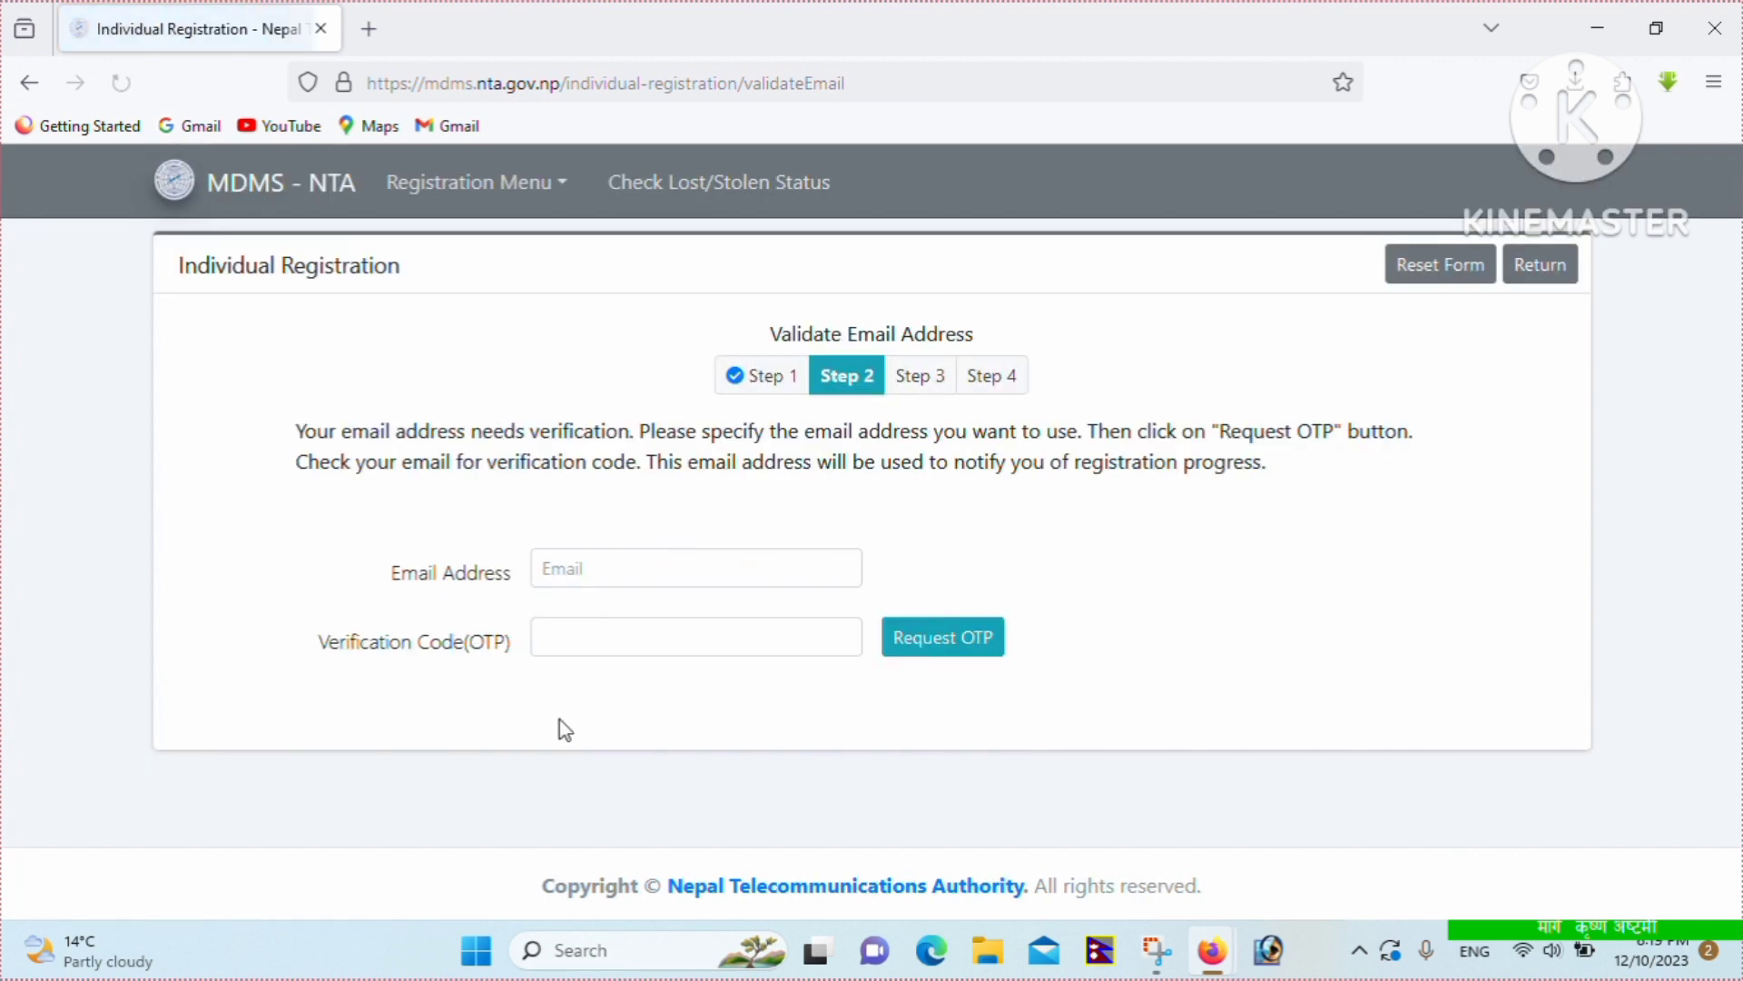
- Fill in the applicant's e-mail address and request an OTP, dismissing the confirmation
left_click(565, 569)
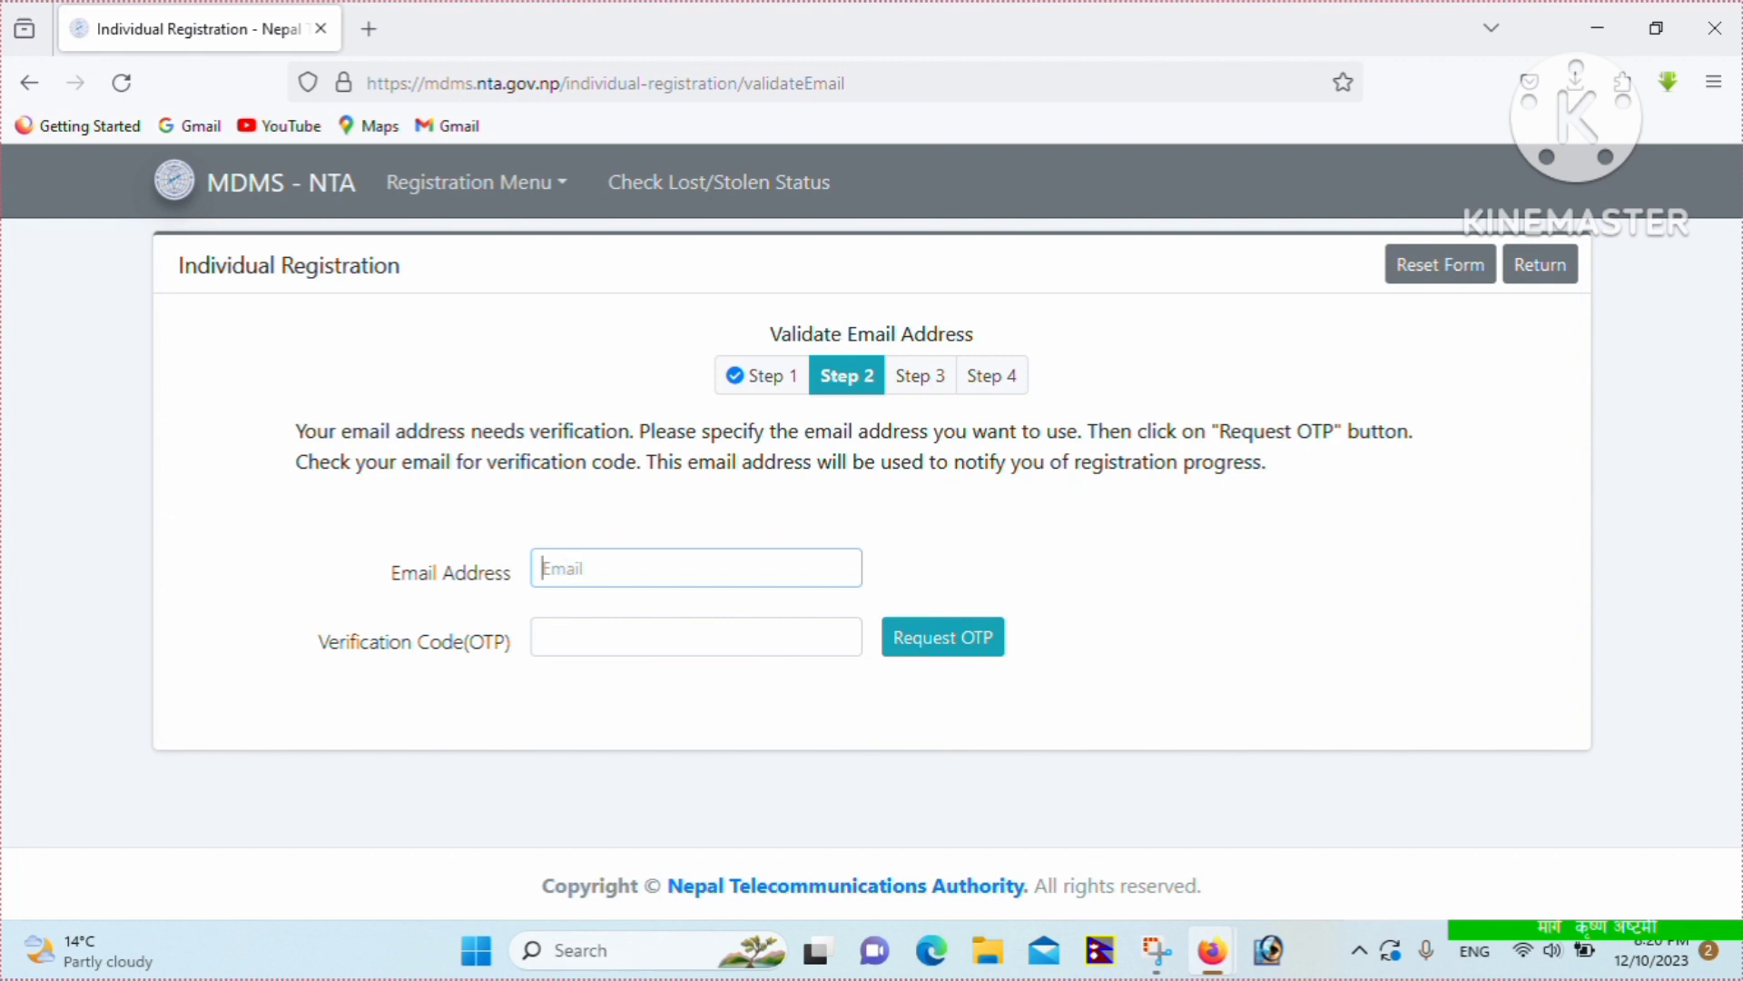
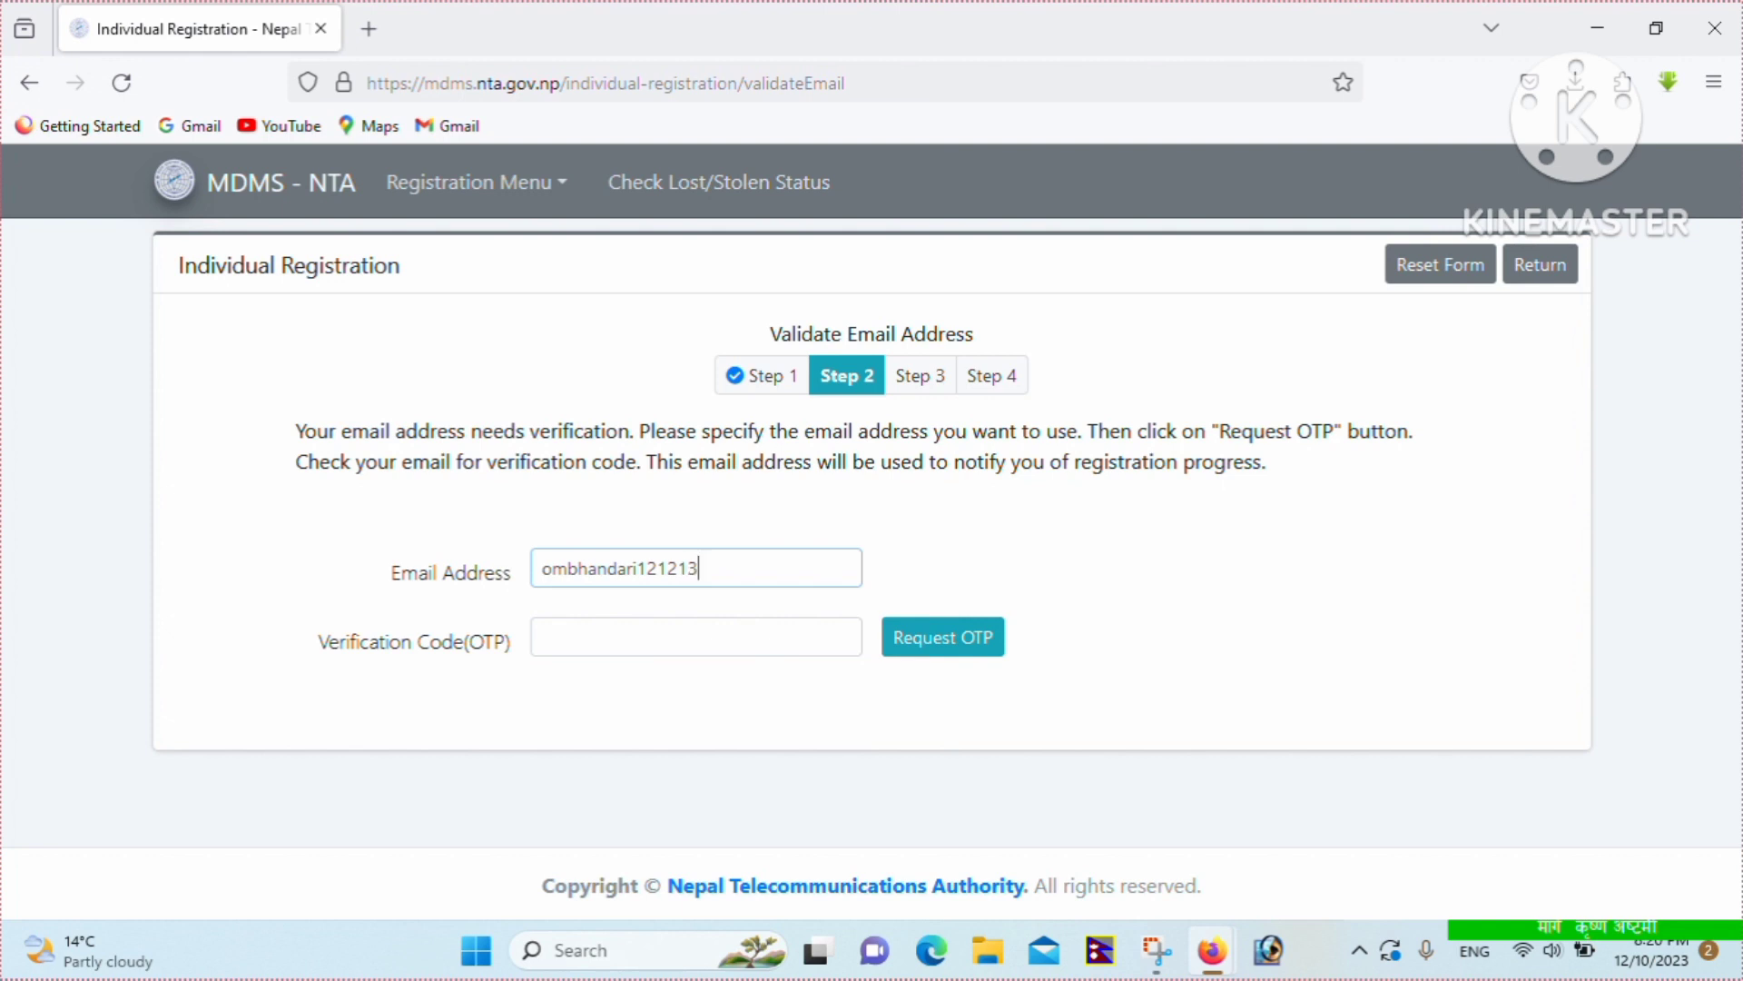
left_click(586, 626)
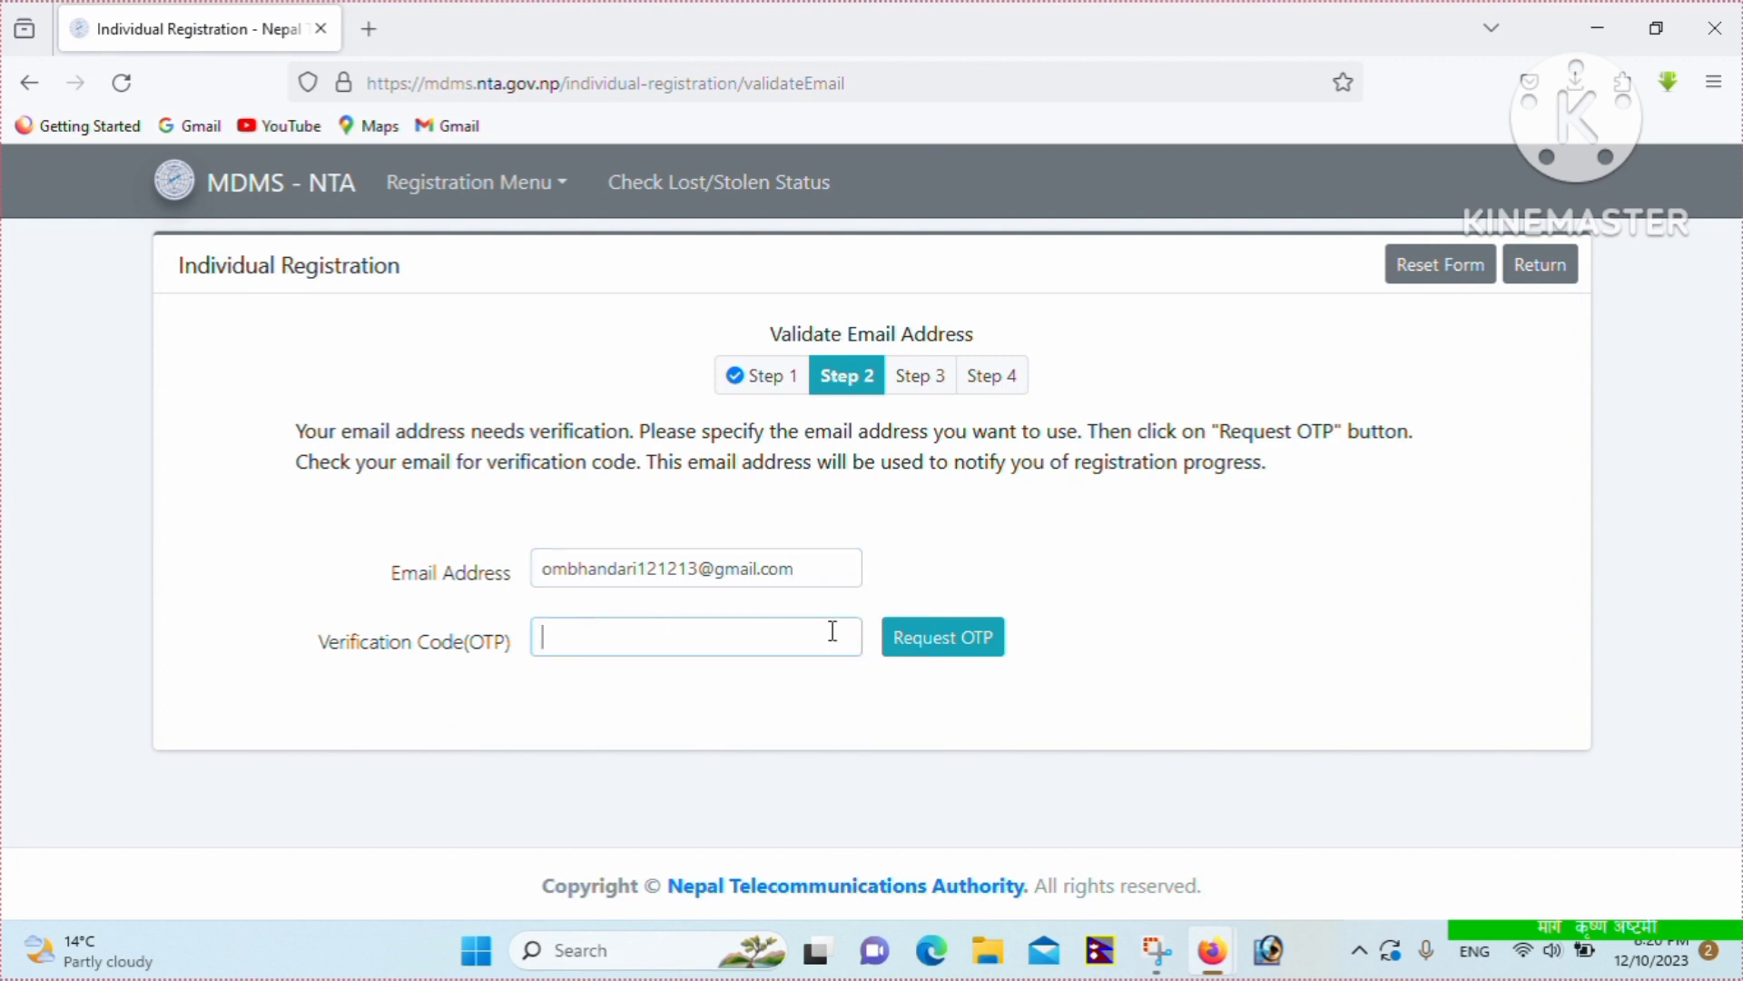
left_click(924, 634)
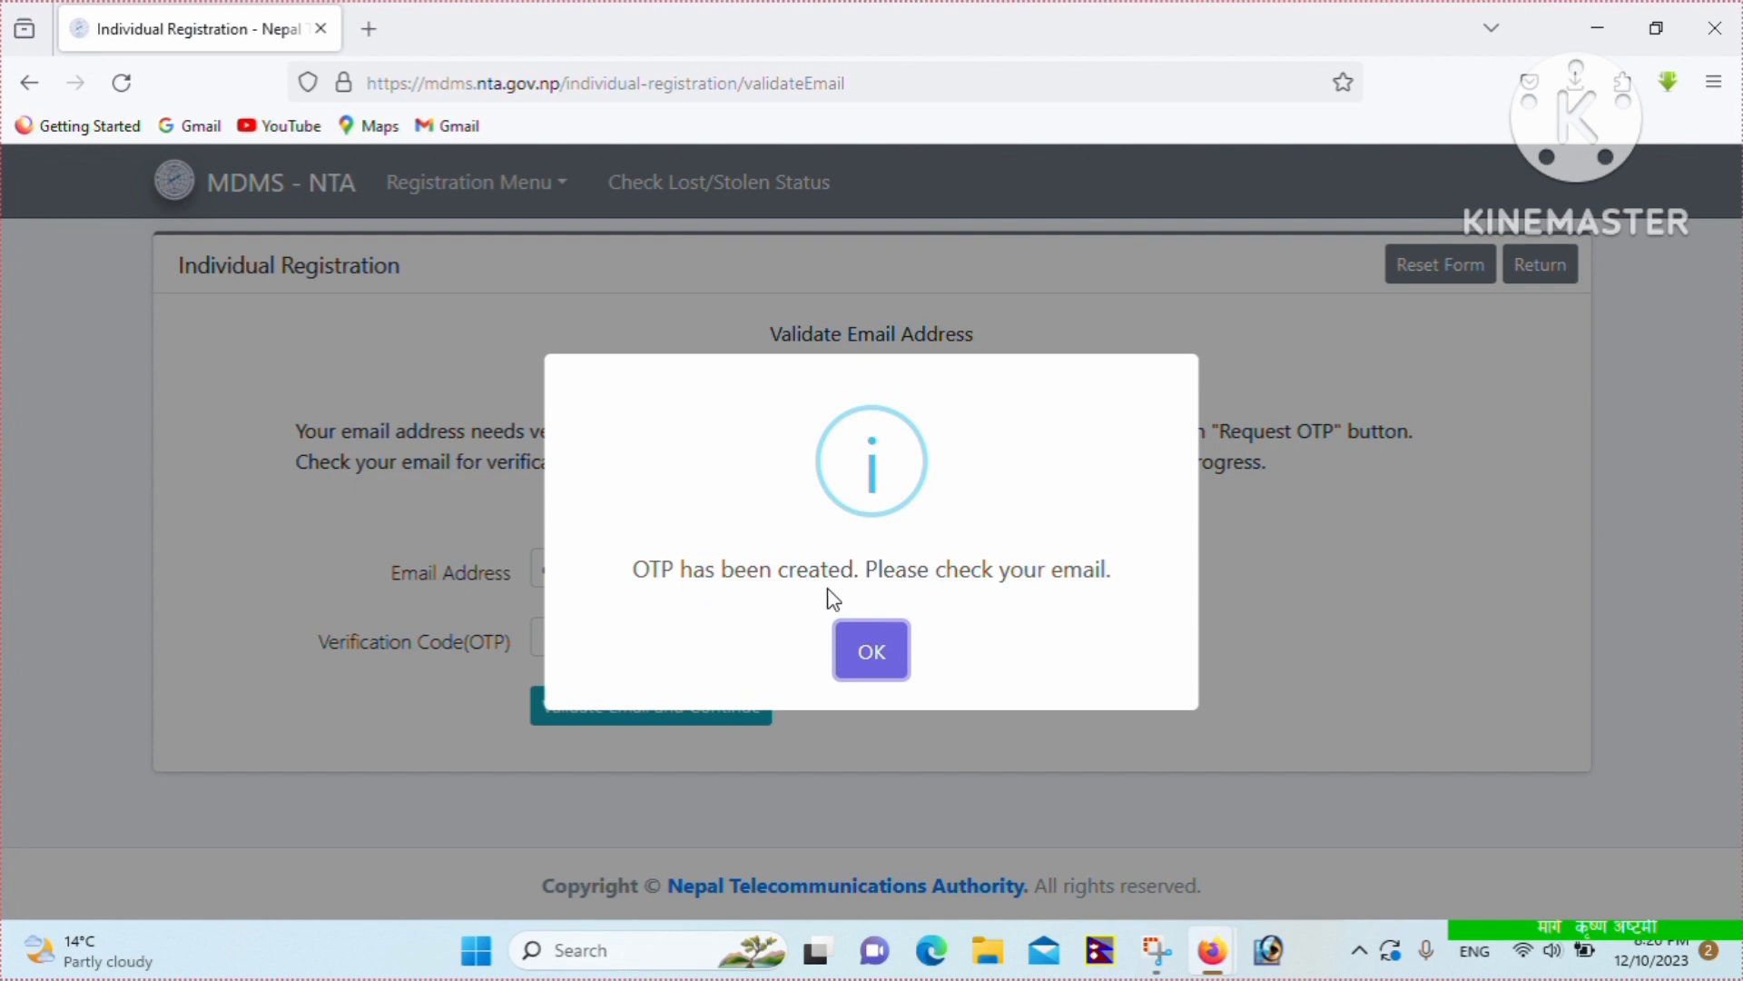
left_click(869, 663)
left_click(587, 643)
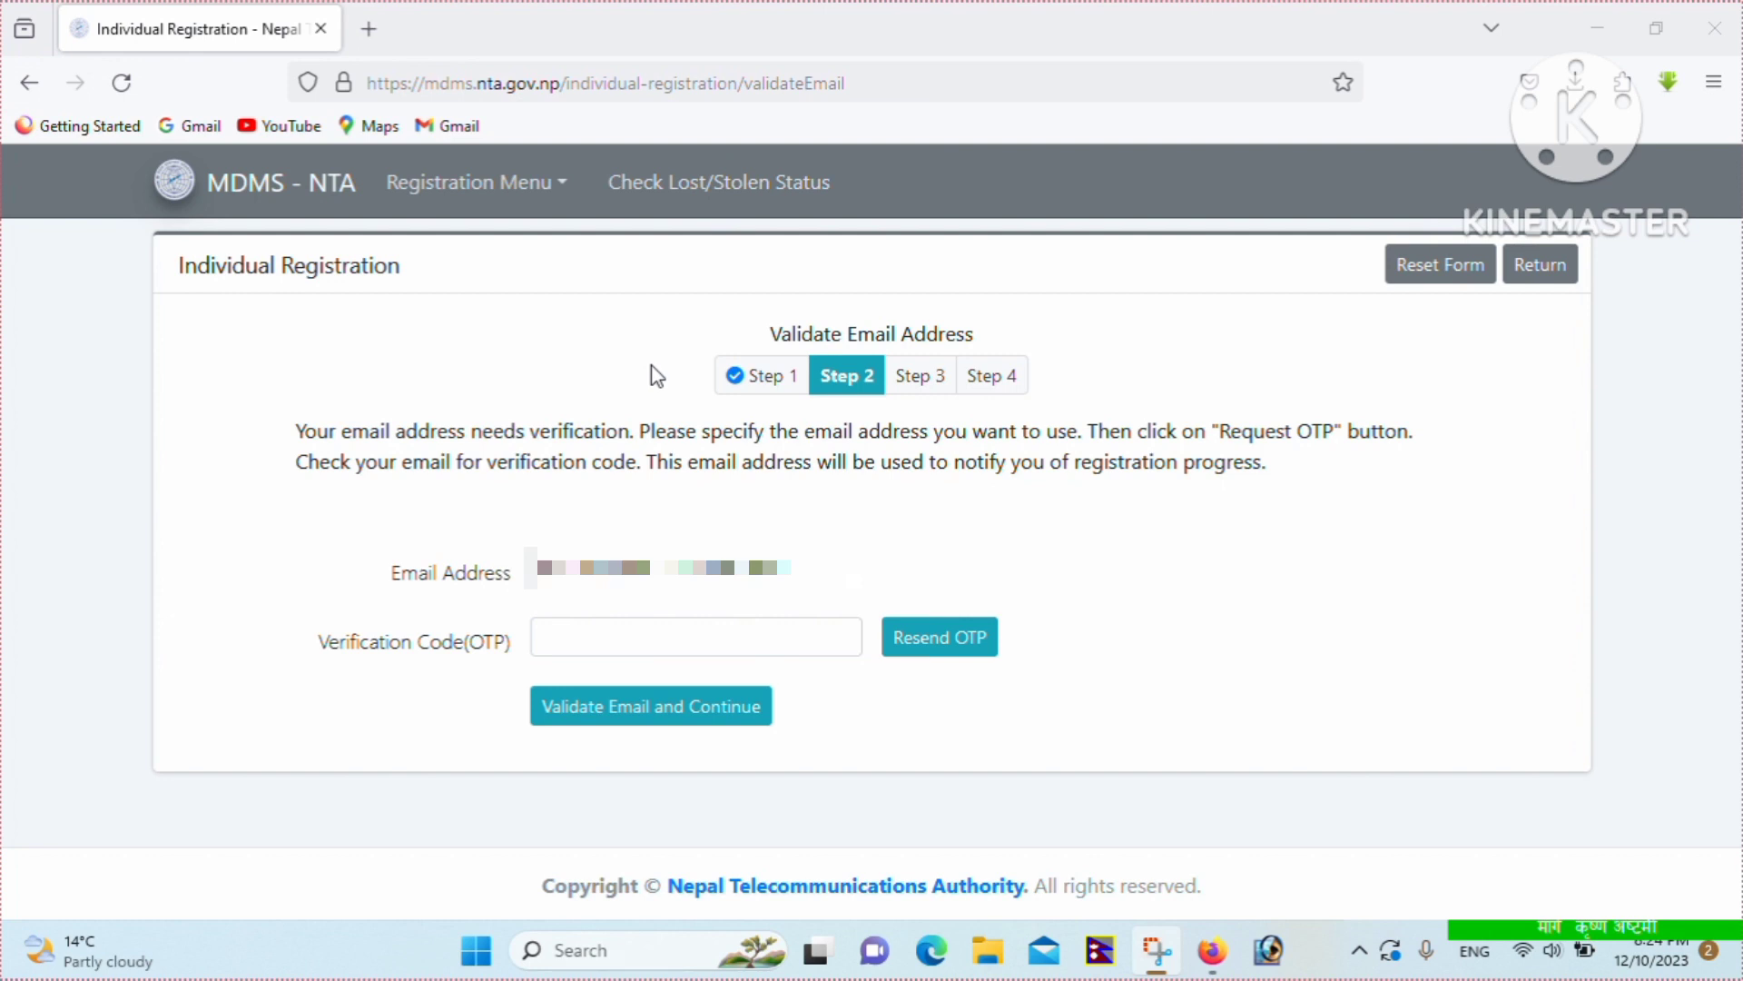
- Enter the received verification code, validate the email, and acknowledge the success notice
left_click(597, 628)
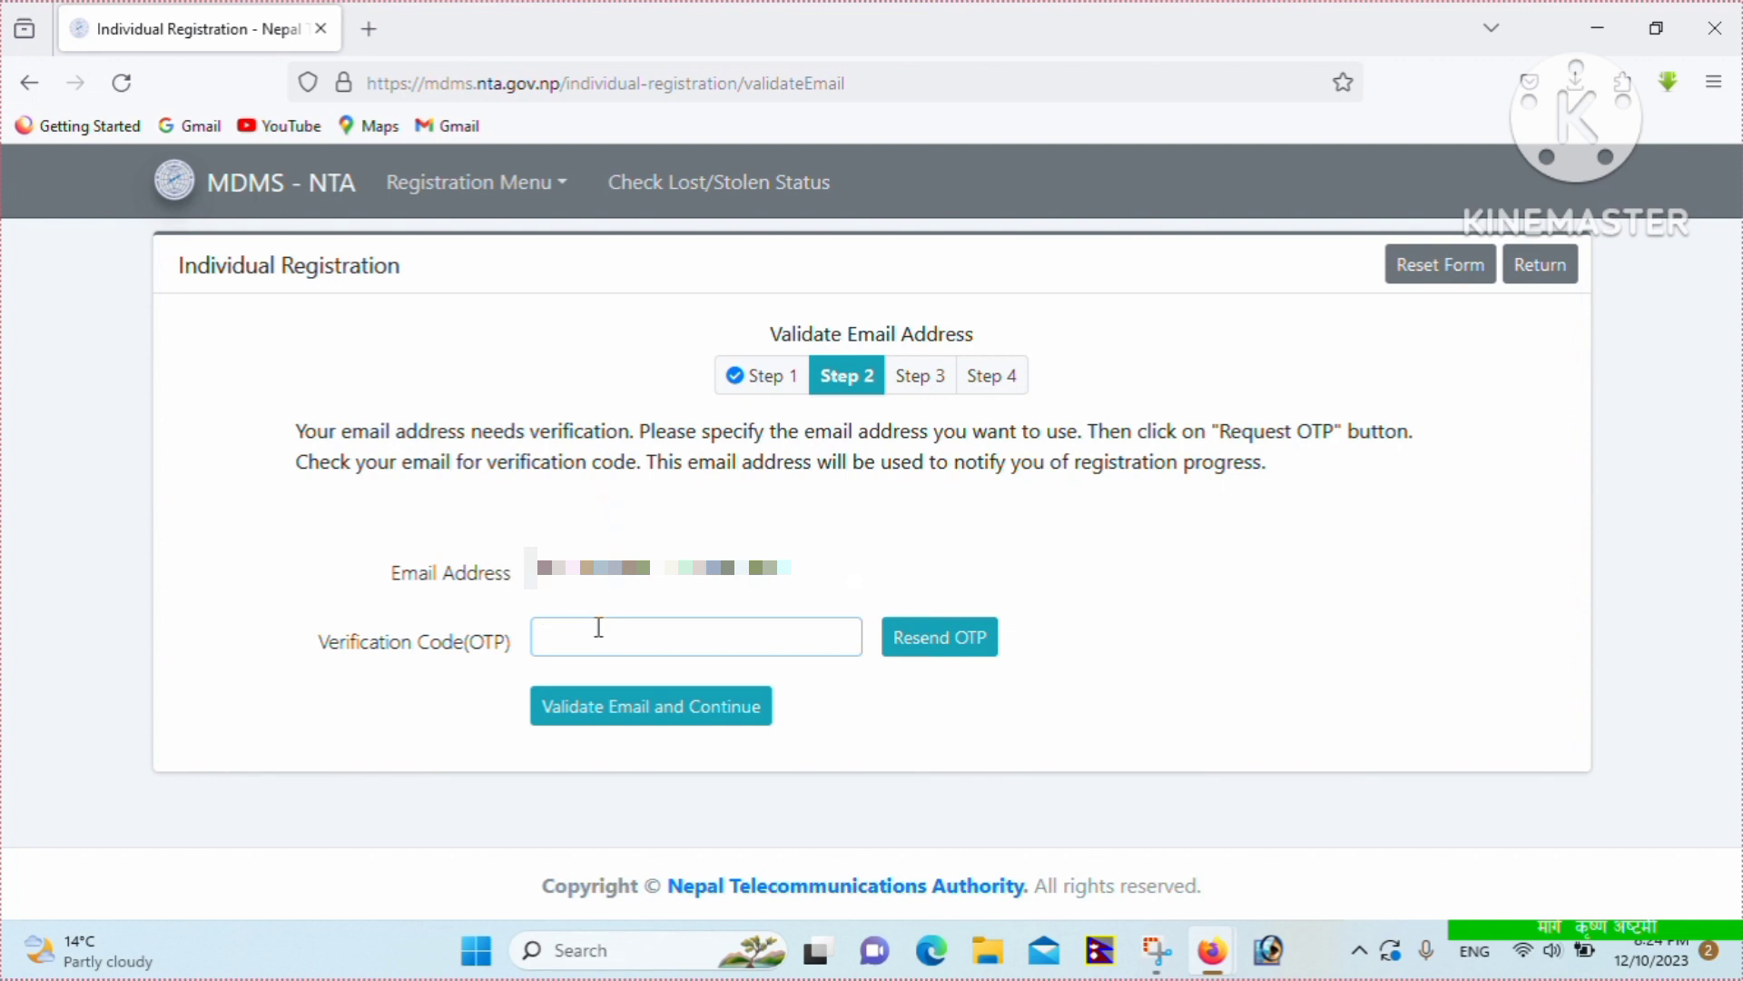
left_click(673, 723)
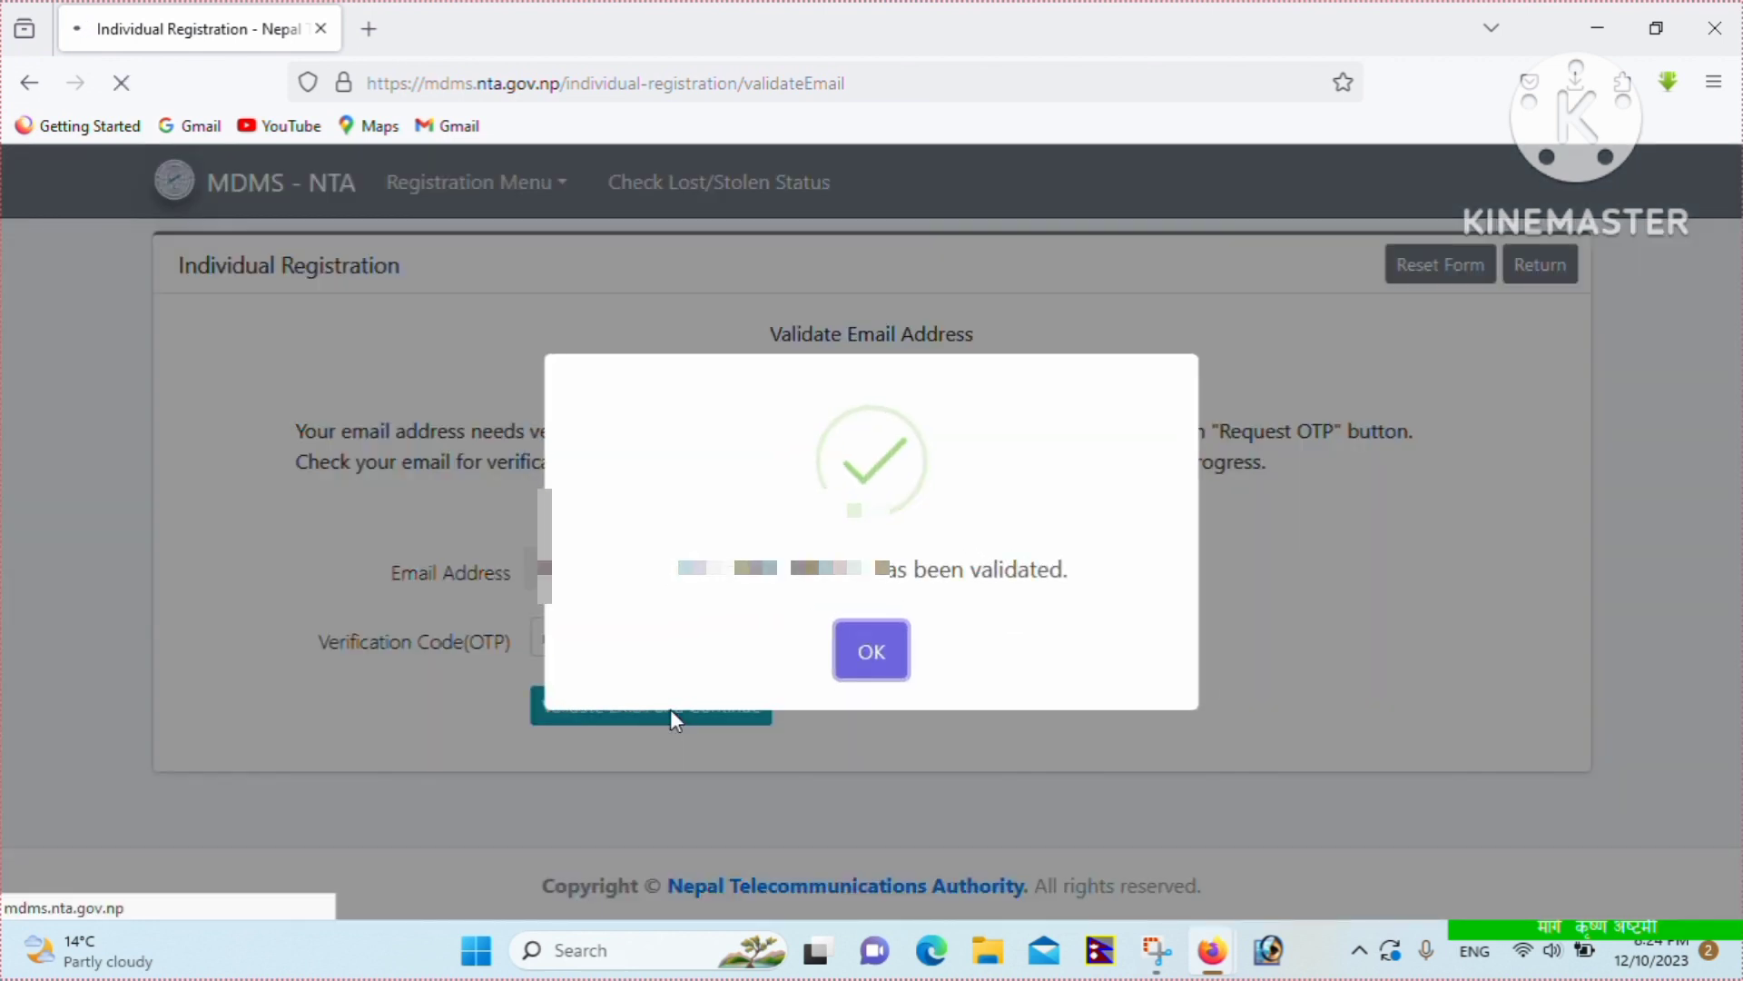
left_click(869, 673)
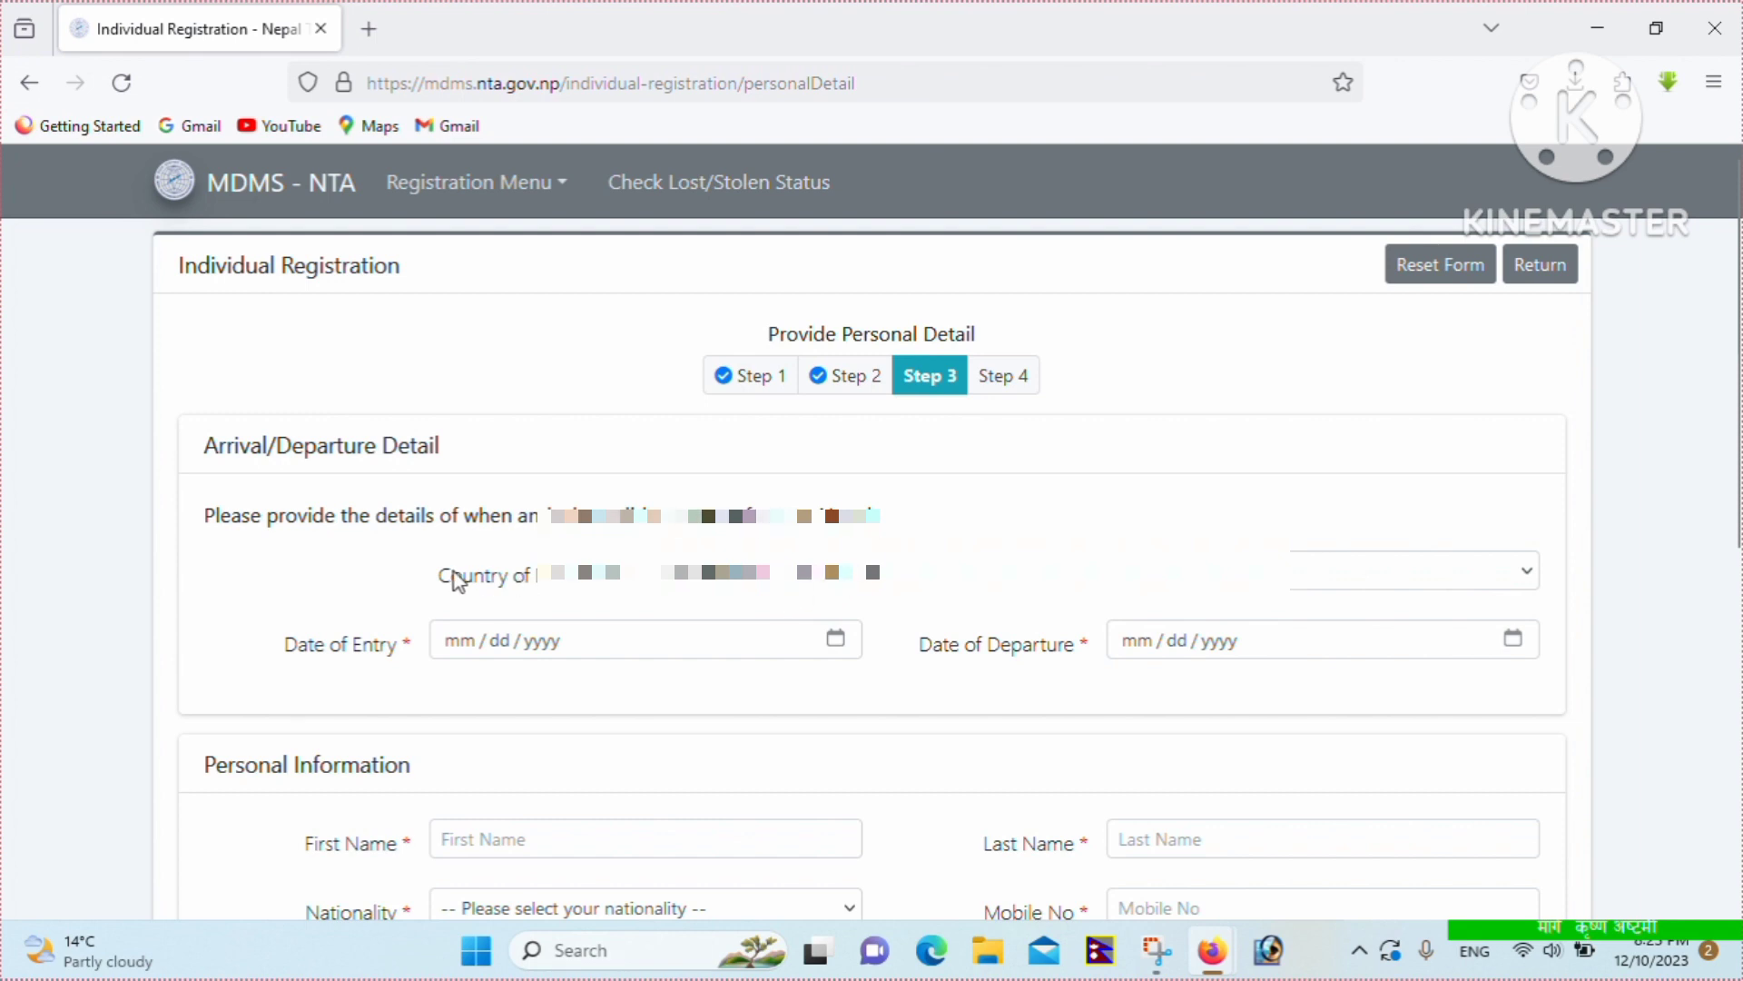
- Set Date of Entry to 11/28/2023 and choose American Samoa as Country of Departure
left_click(736, 581)
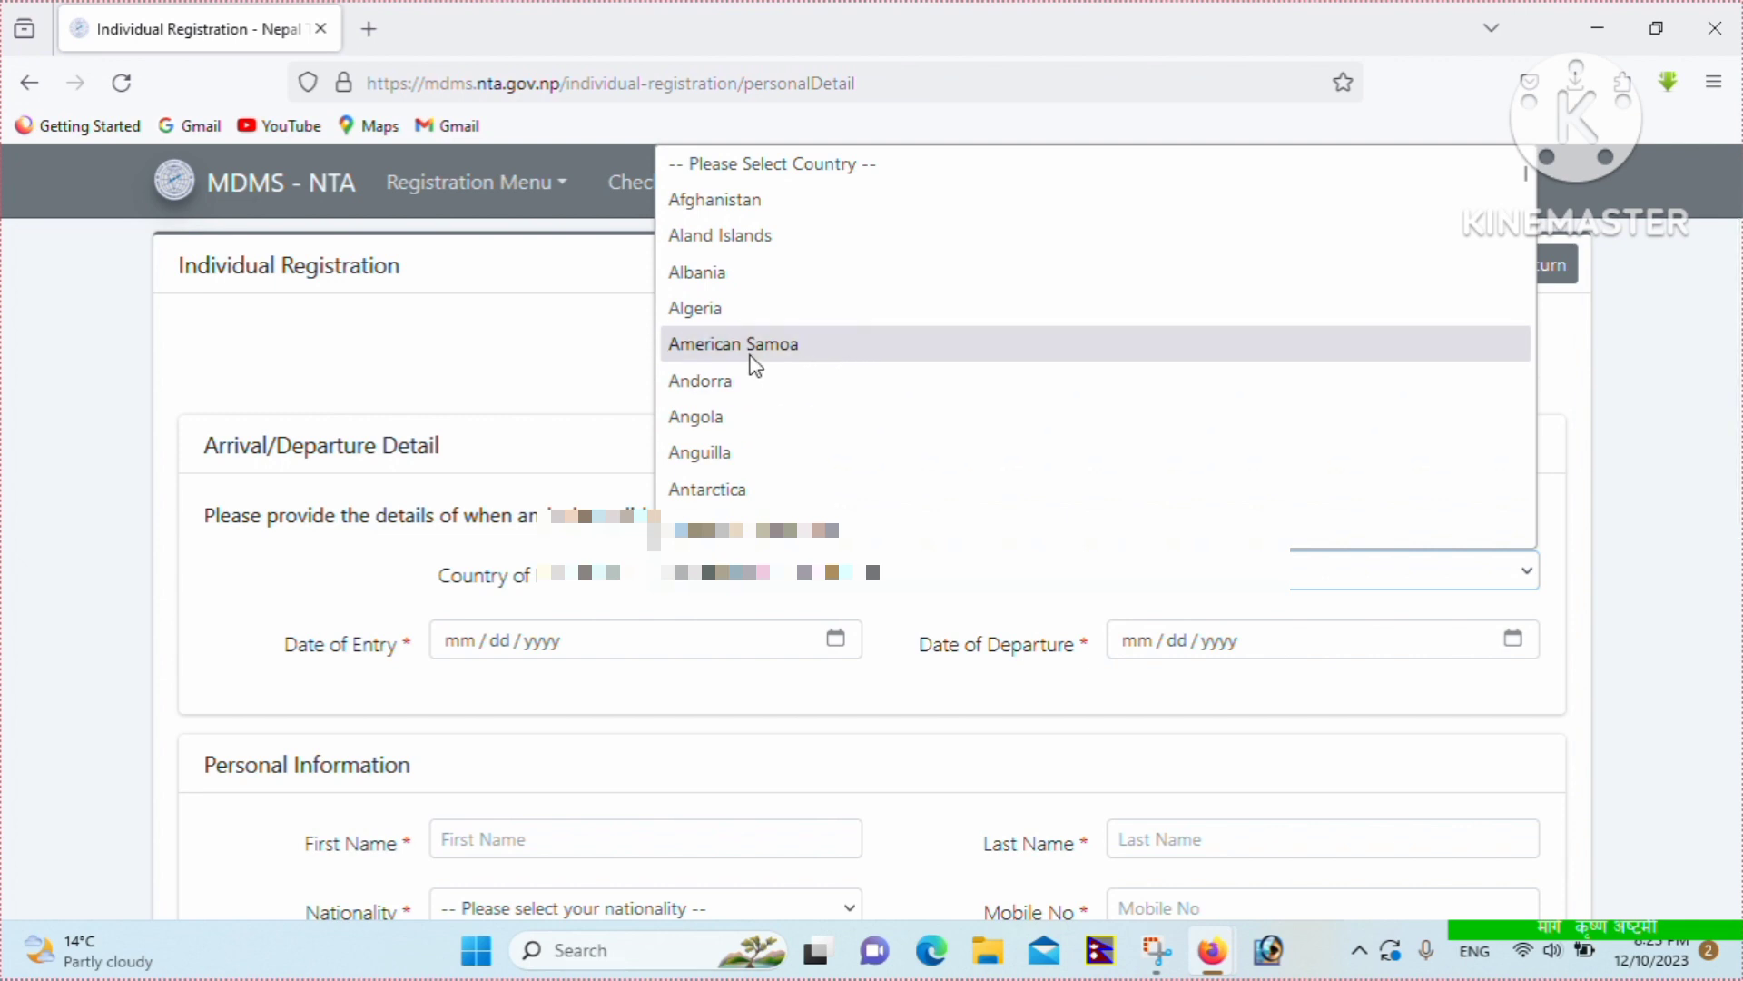
scroll(754, 365, "down", 10)
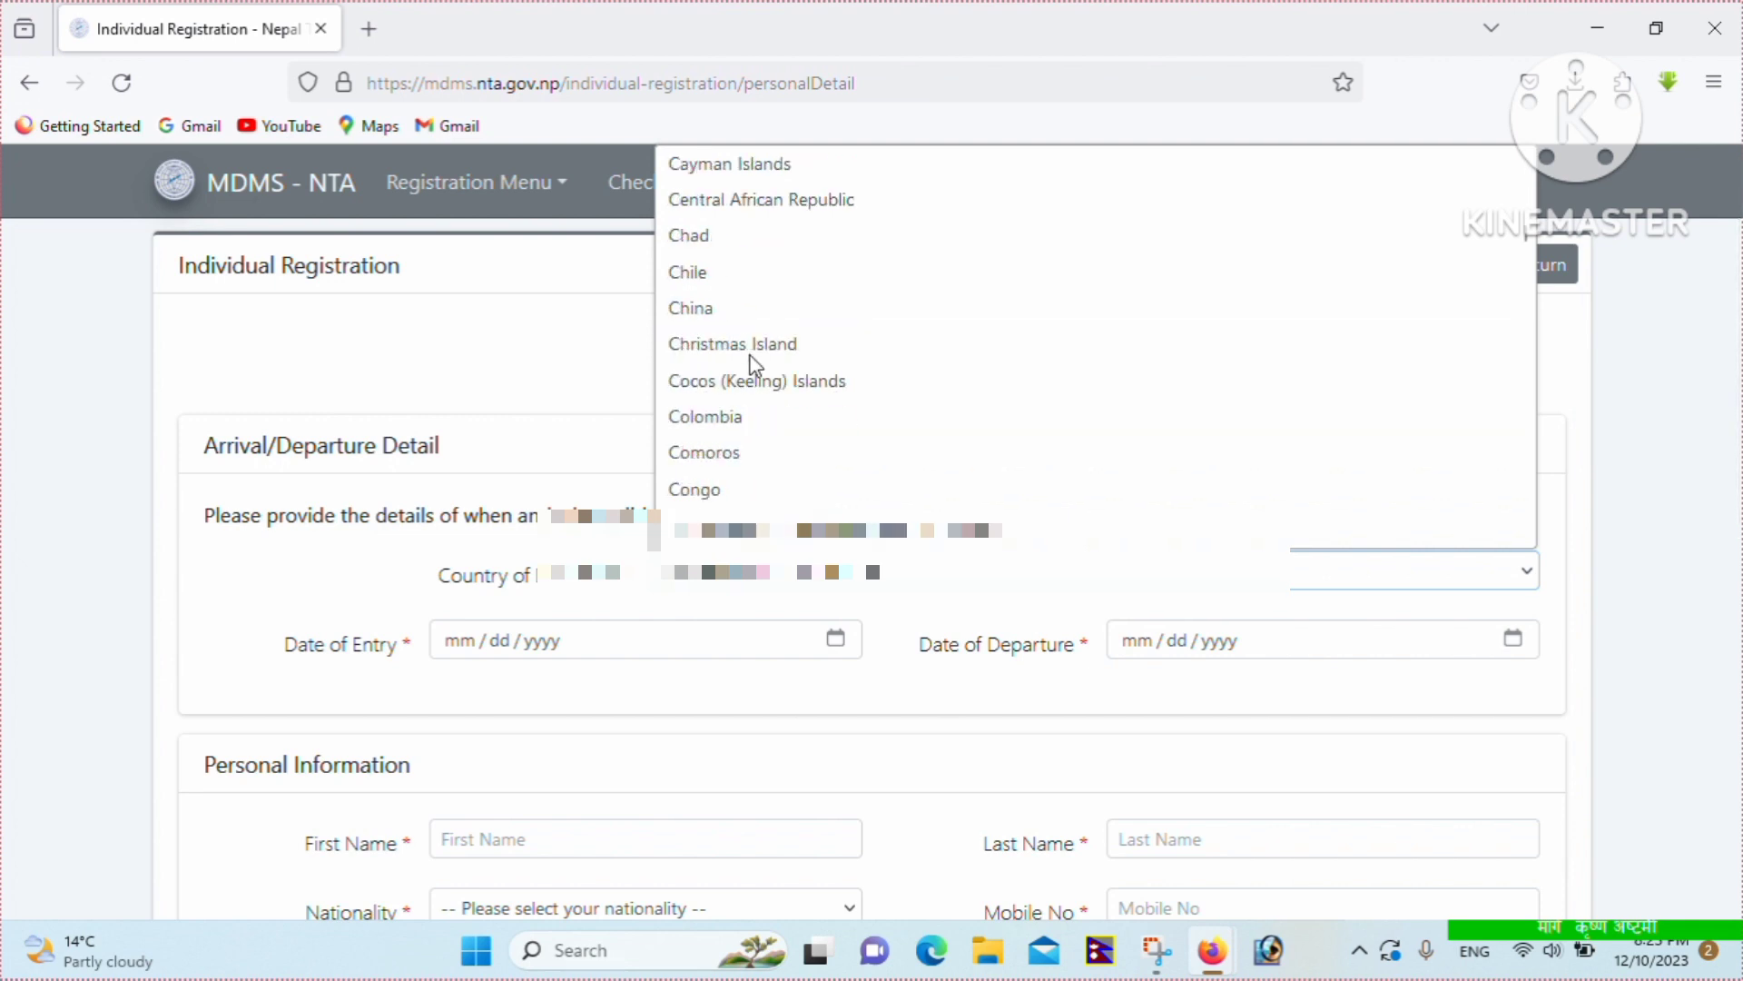
scroll(751, 365, "down", 20)
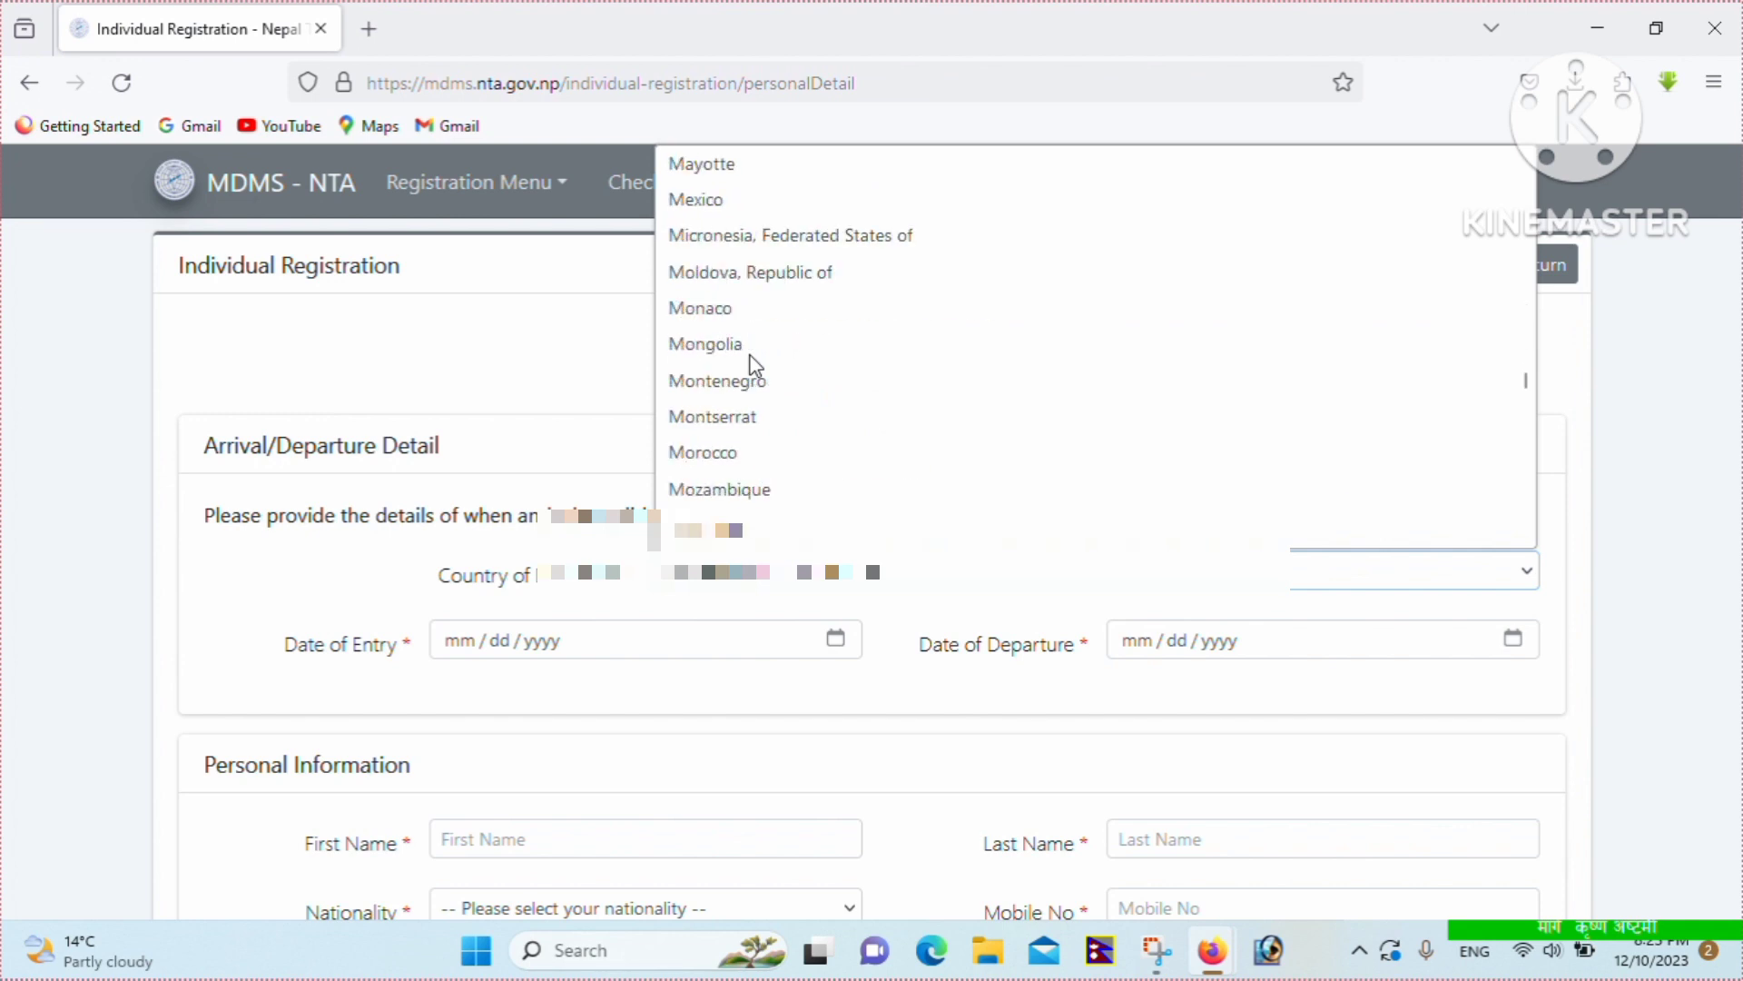
scroll(753, 365, "down", 20)
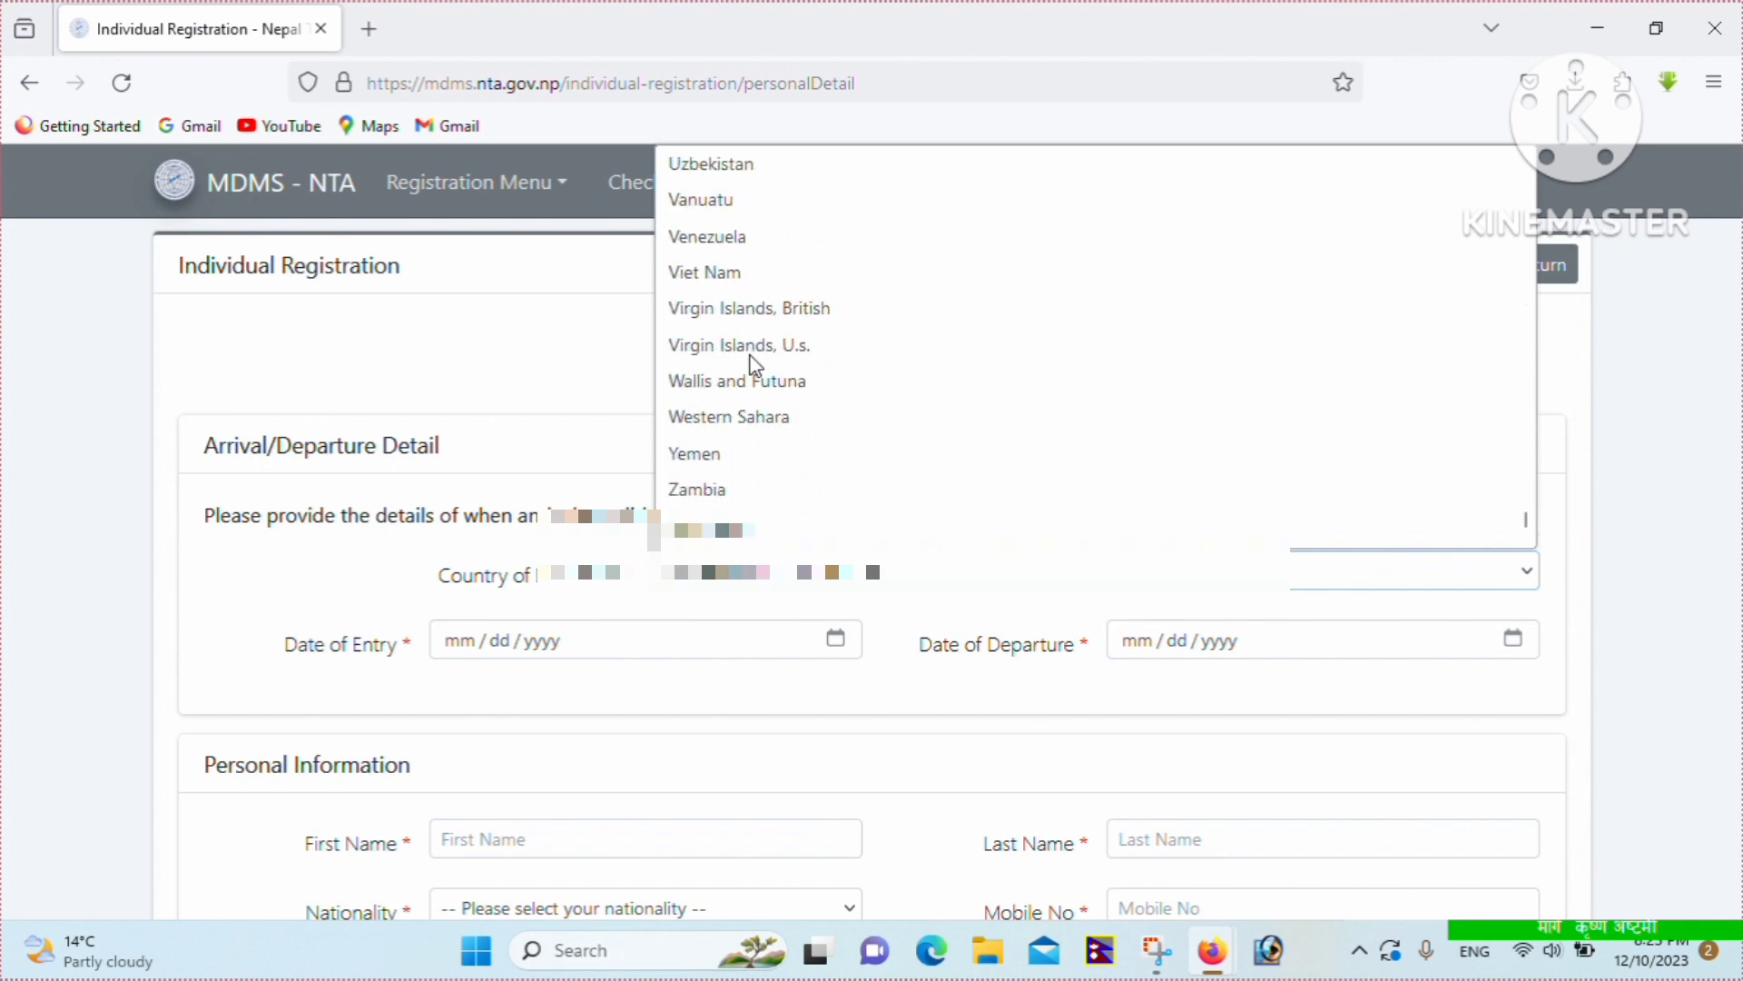
scroll(752, 365, "up", 6)
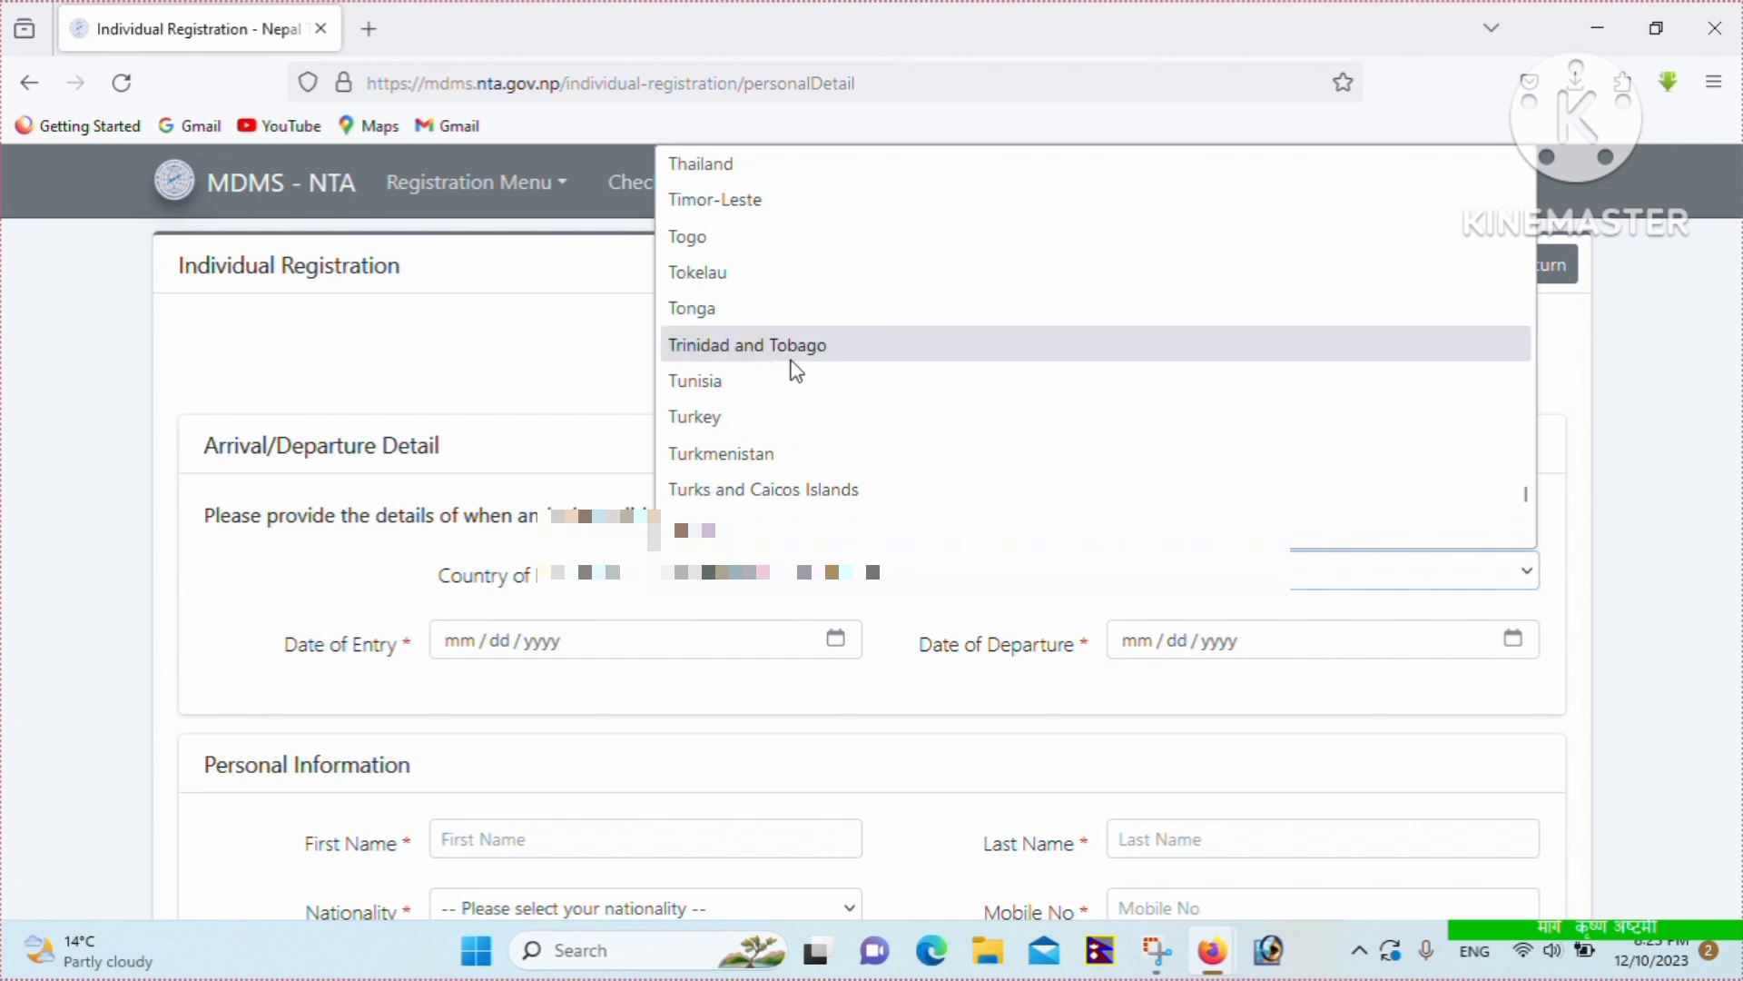
scroll(796, 370, "up", 20)
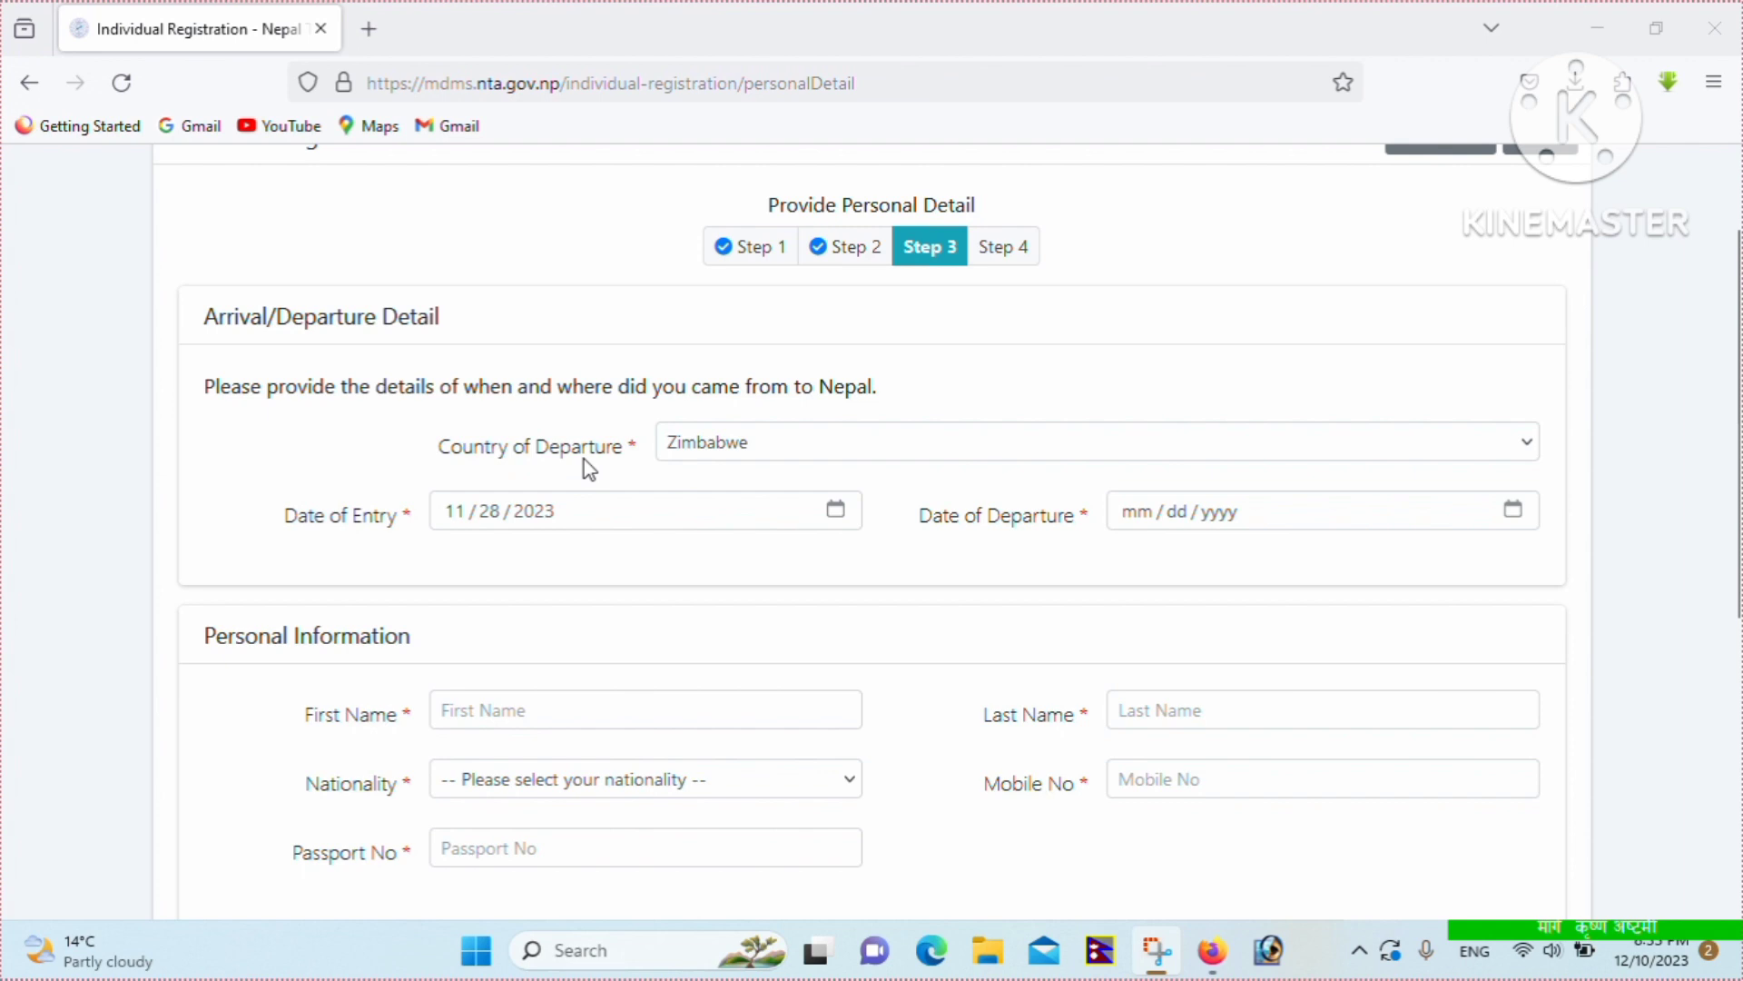
left_click(733, 442)
scroll(809, 615, "up", 20)
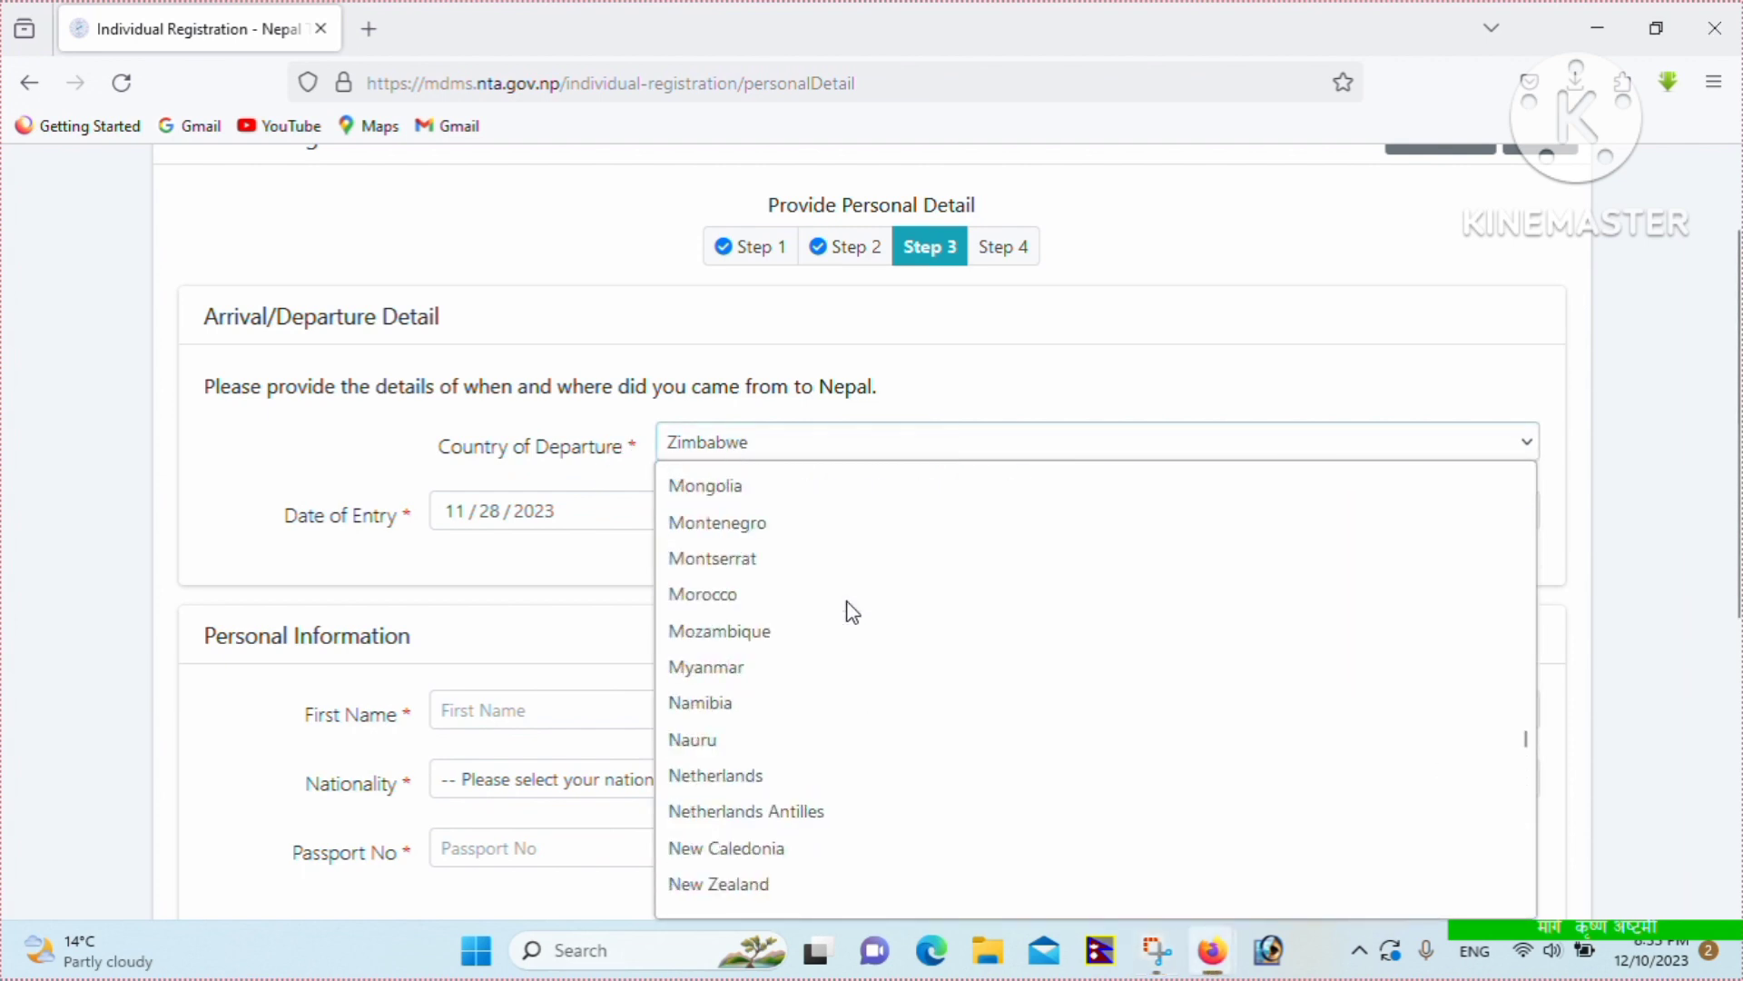
scroll(852, 611, "up", 20)
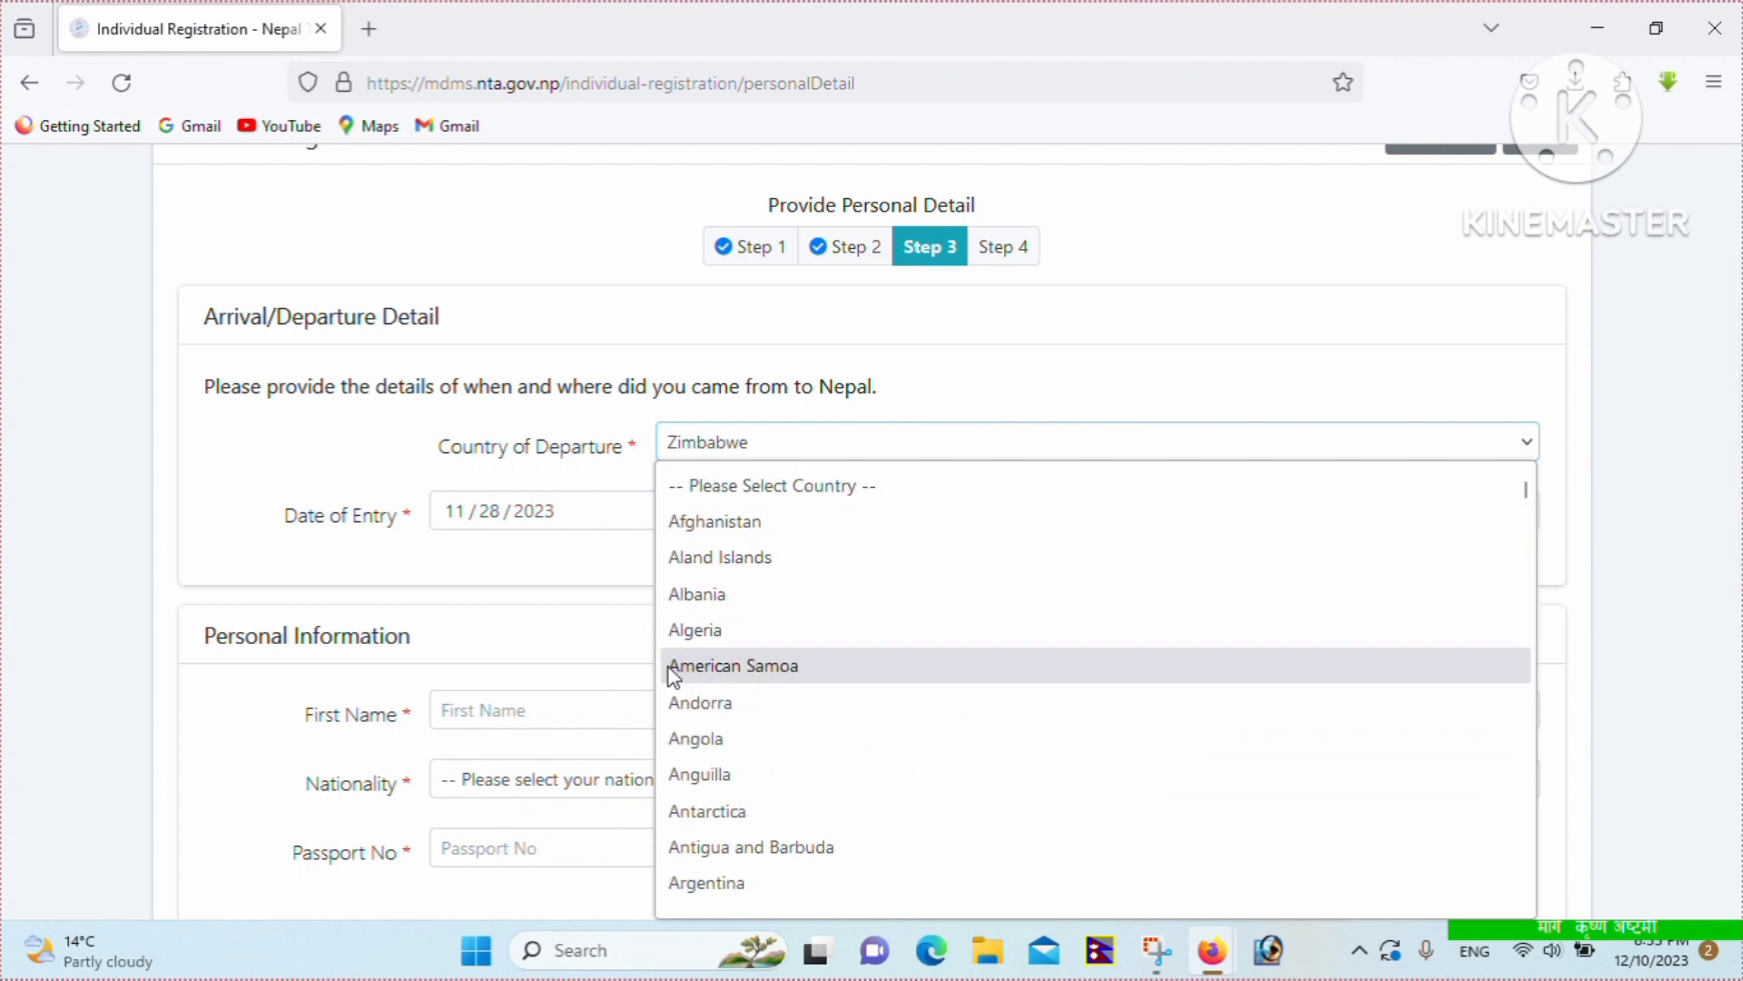
left_click(732, 677)
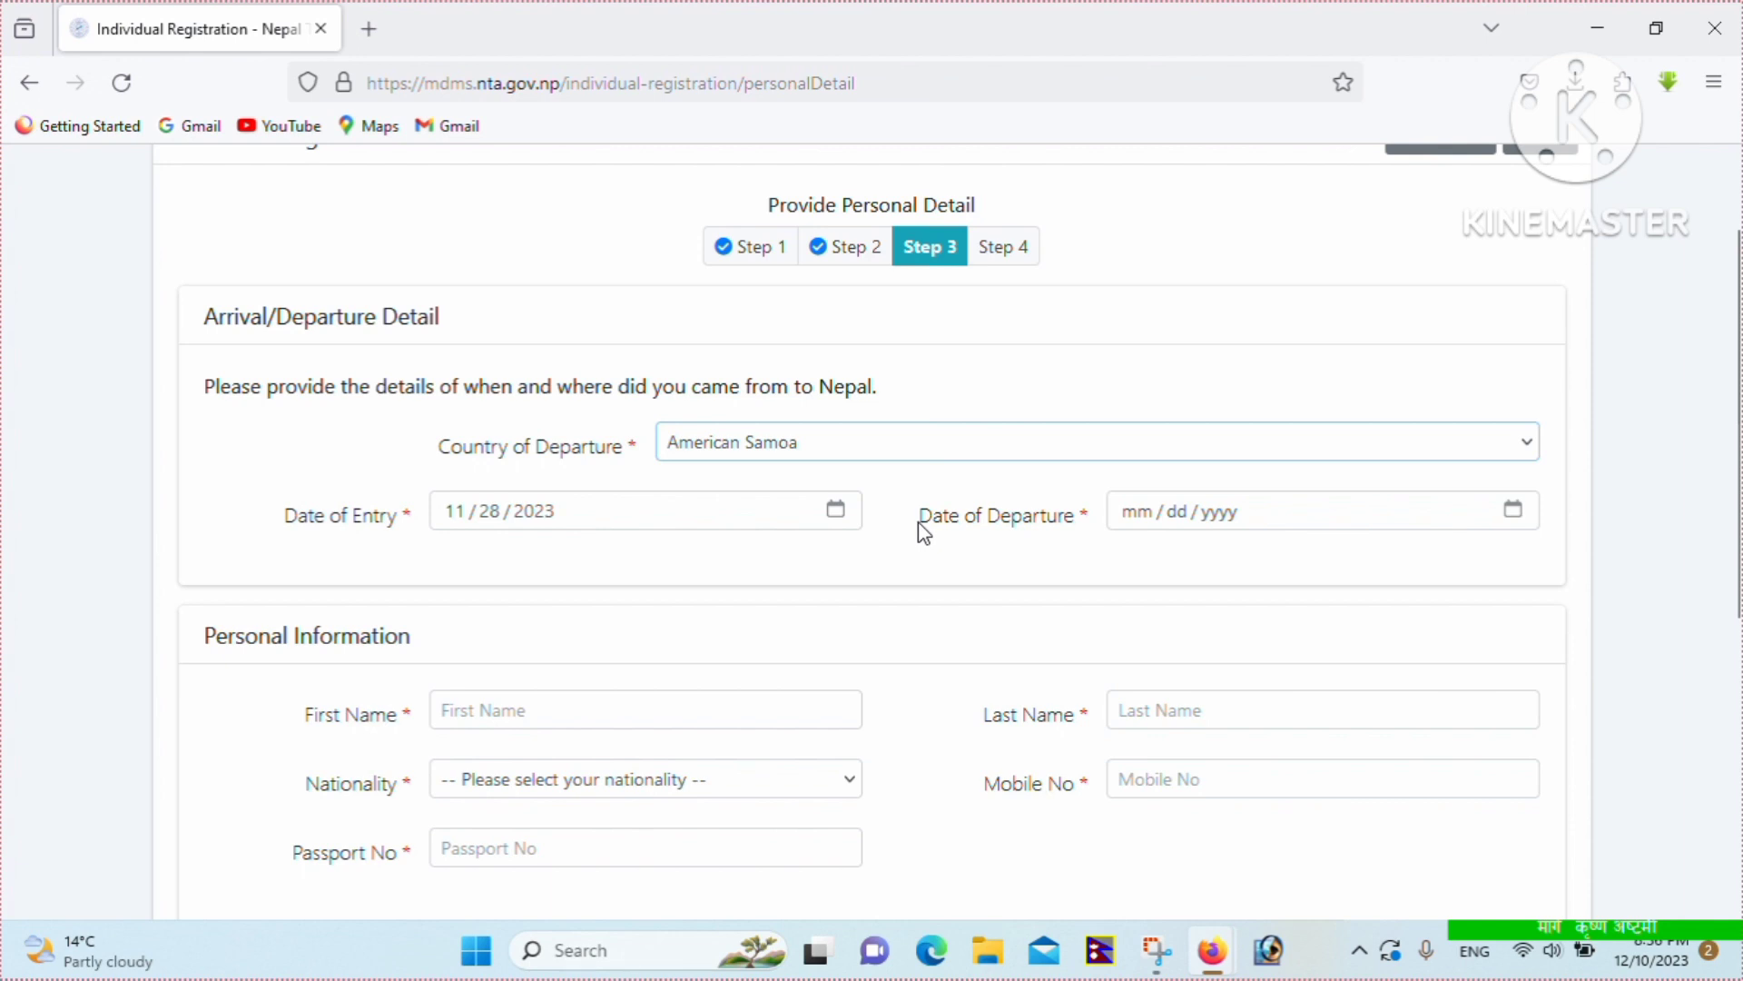
- Pick 28 September 2023 as the Date of Departure in the calendar
left_click(1512, 511)
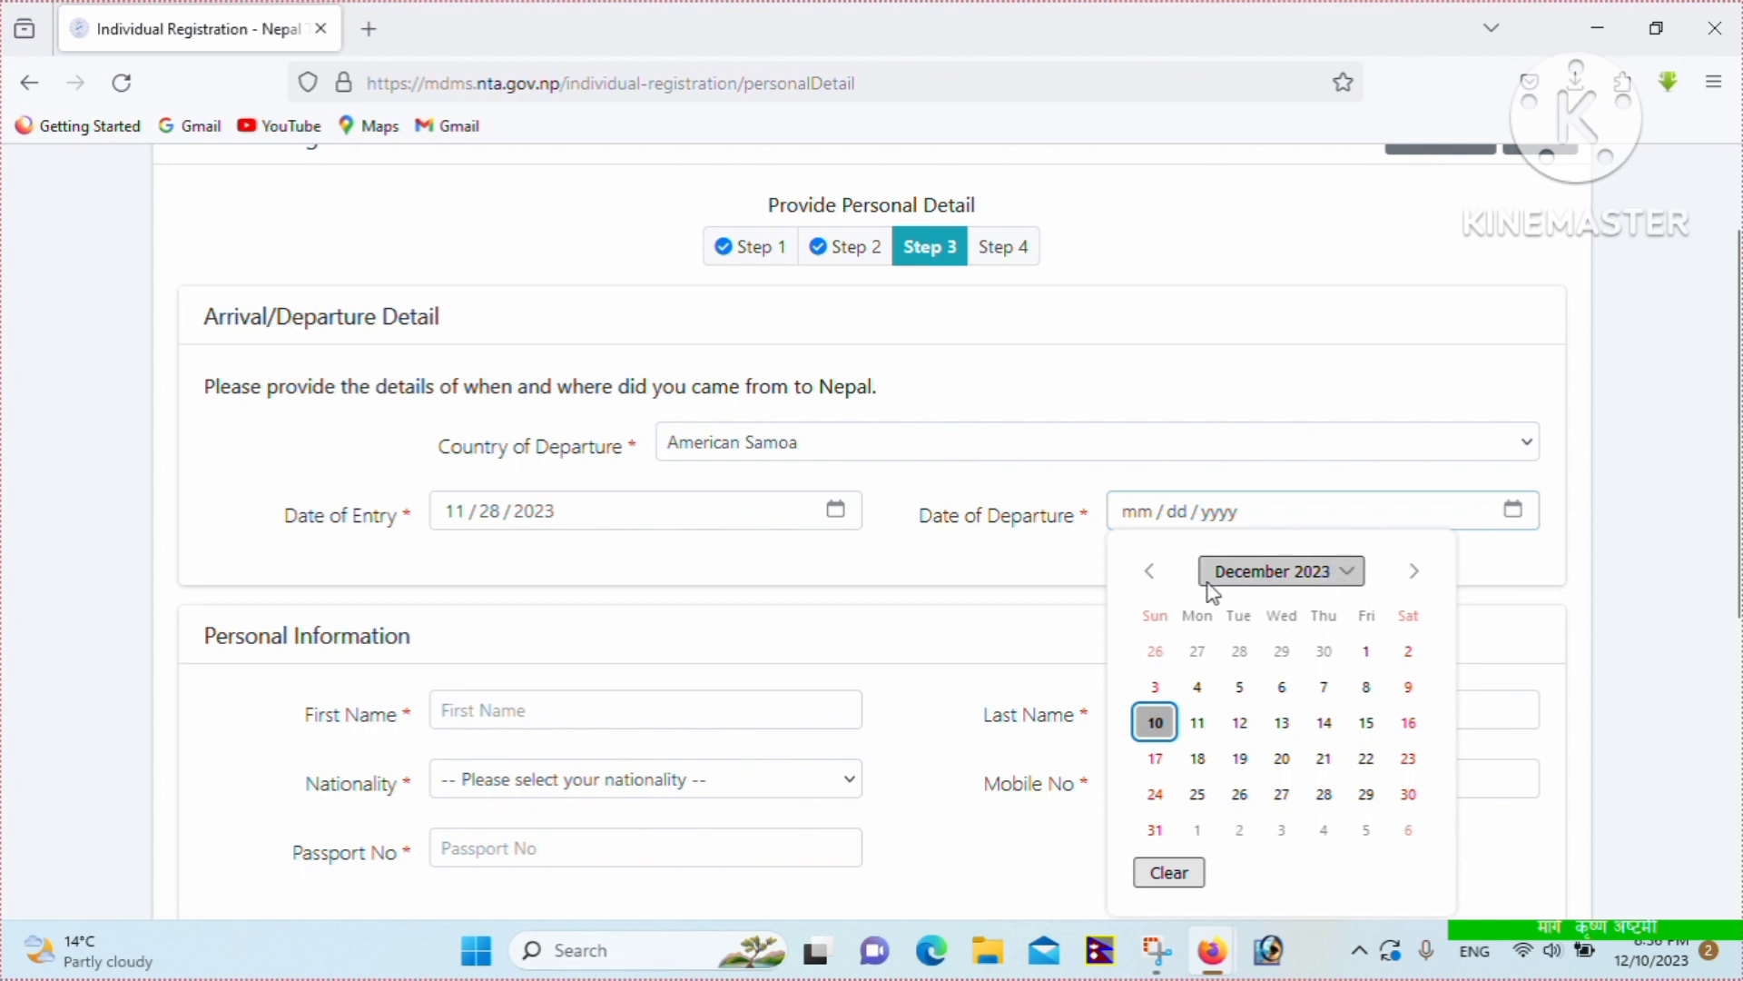
left_click(1150, 571)
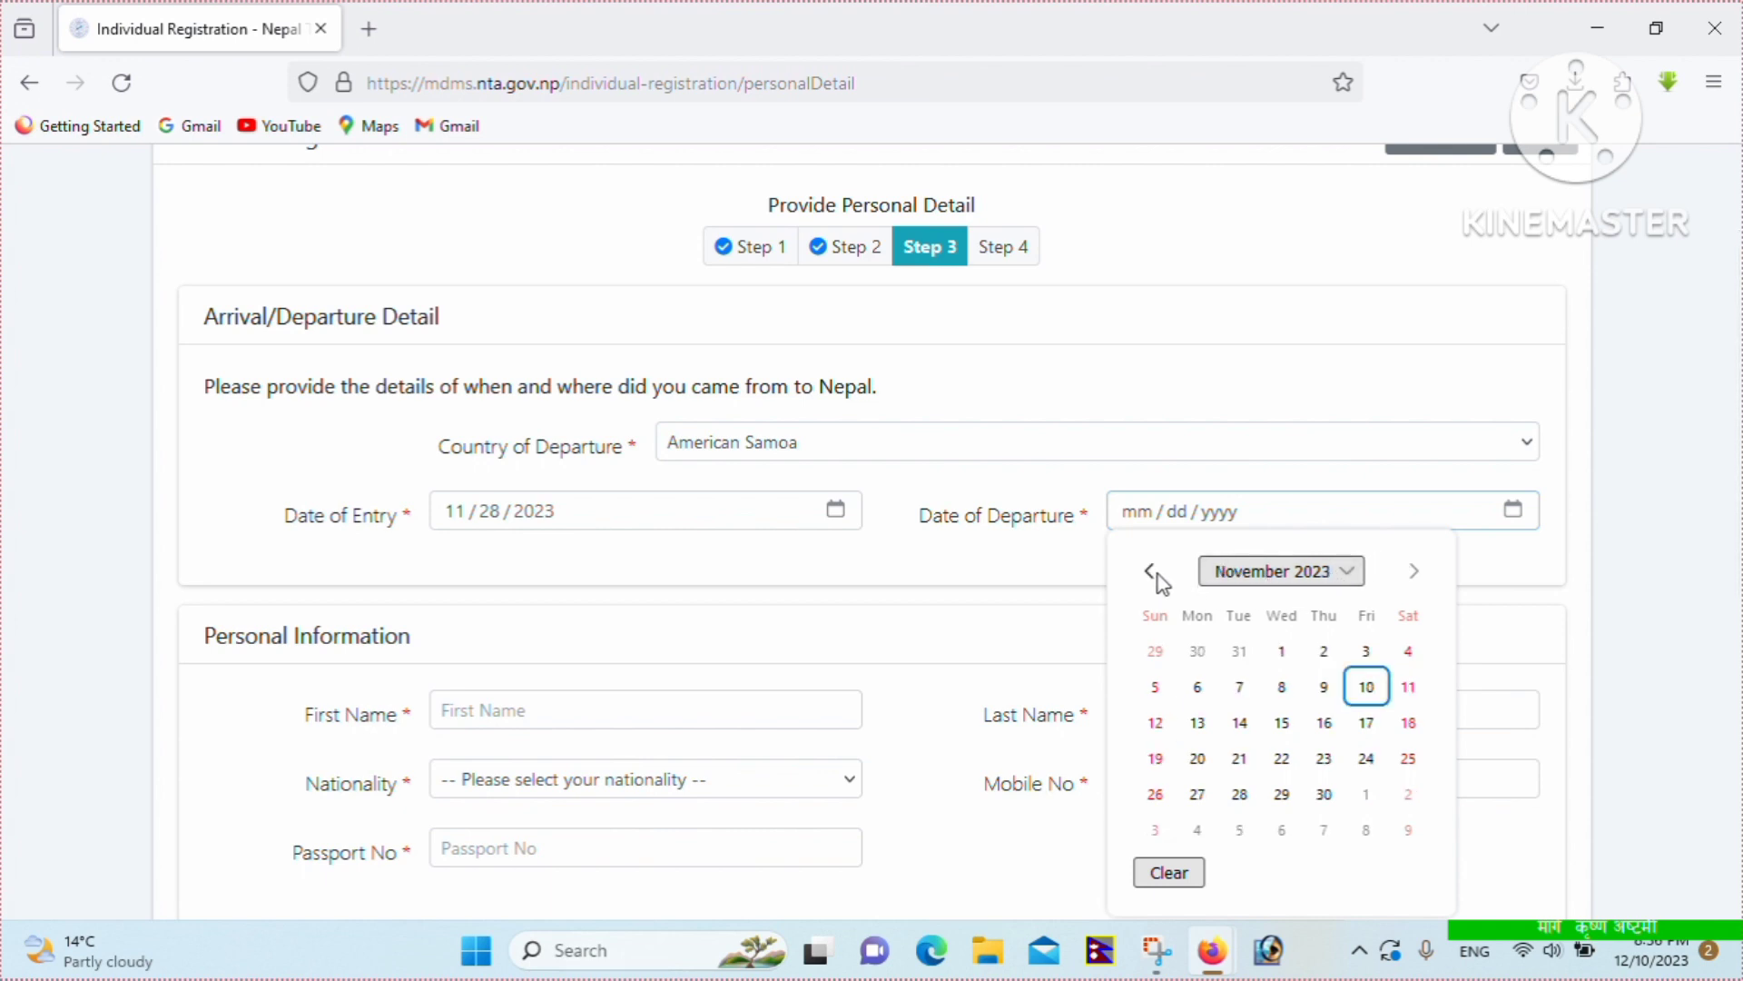
left_click(1157, 575)
left_click(1156, 575)
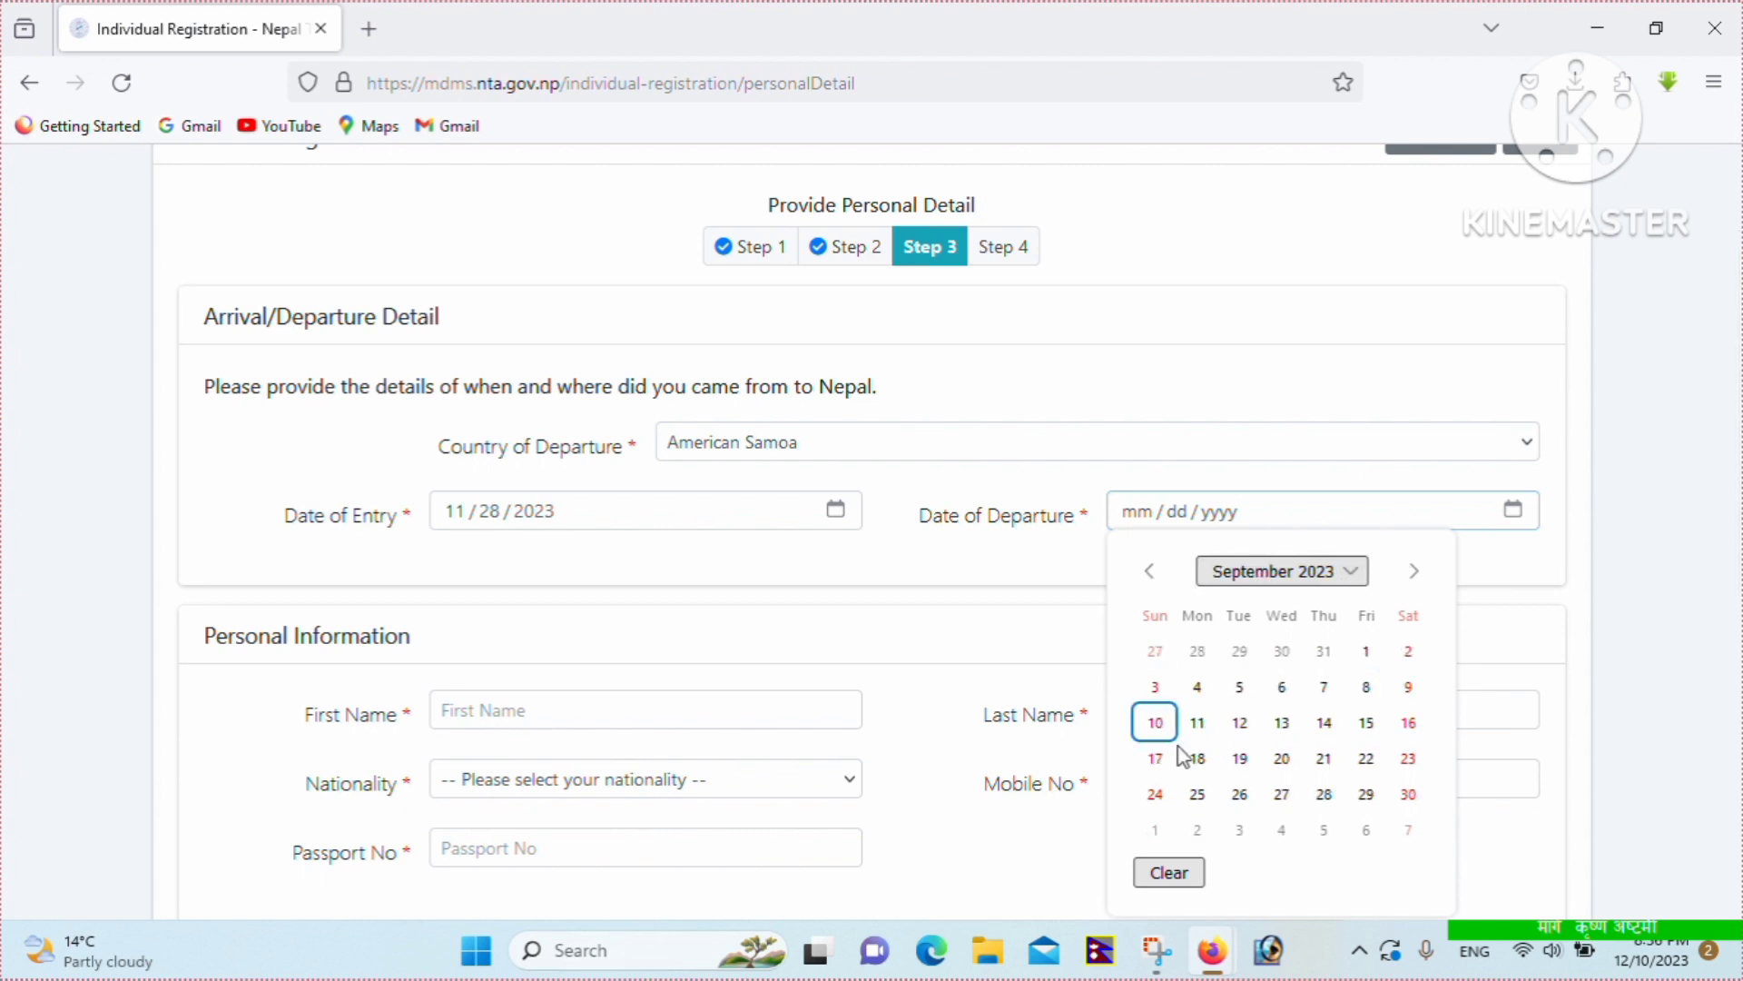
left_click(1323, 792)
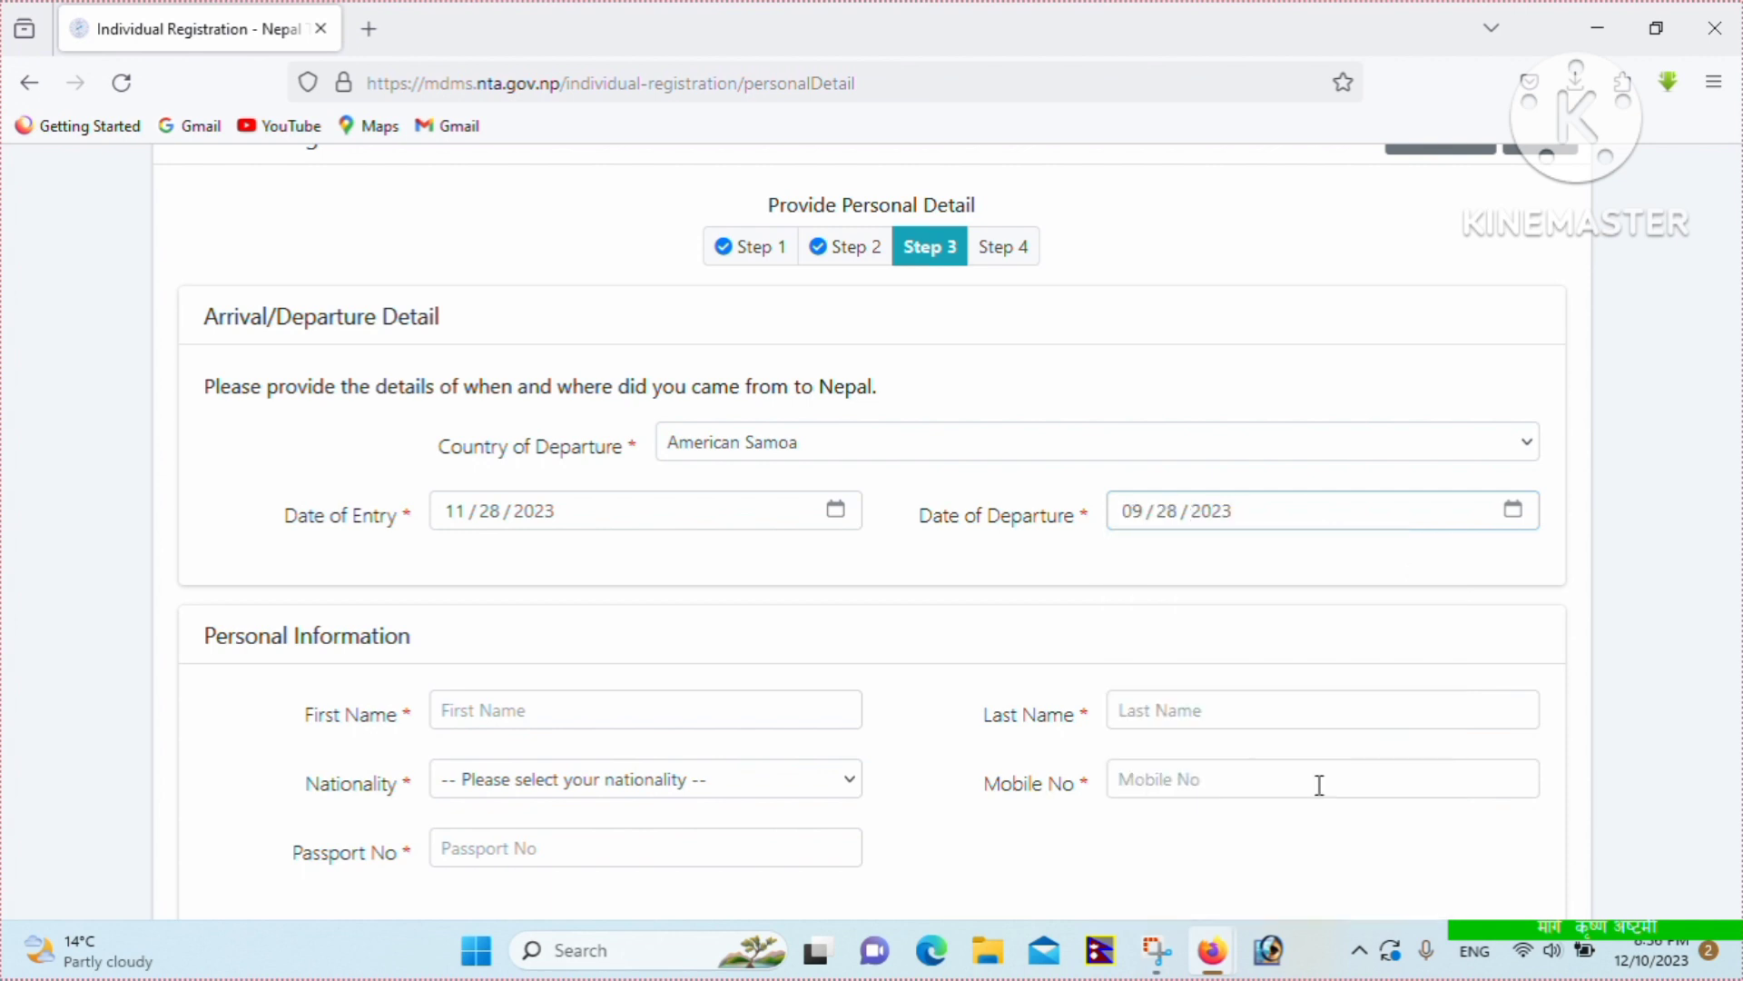
- Type the applicant's first name and surname into the First Name and Last Name fields
scroll(1066, 781, "down", 5)
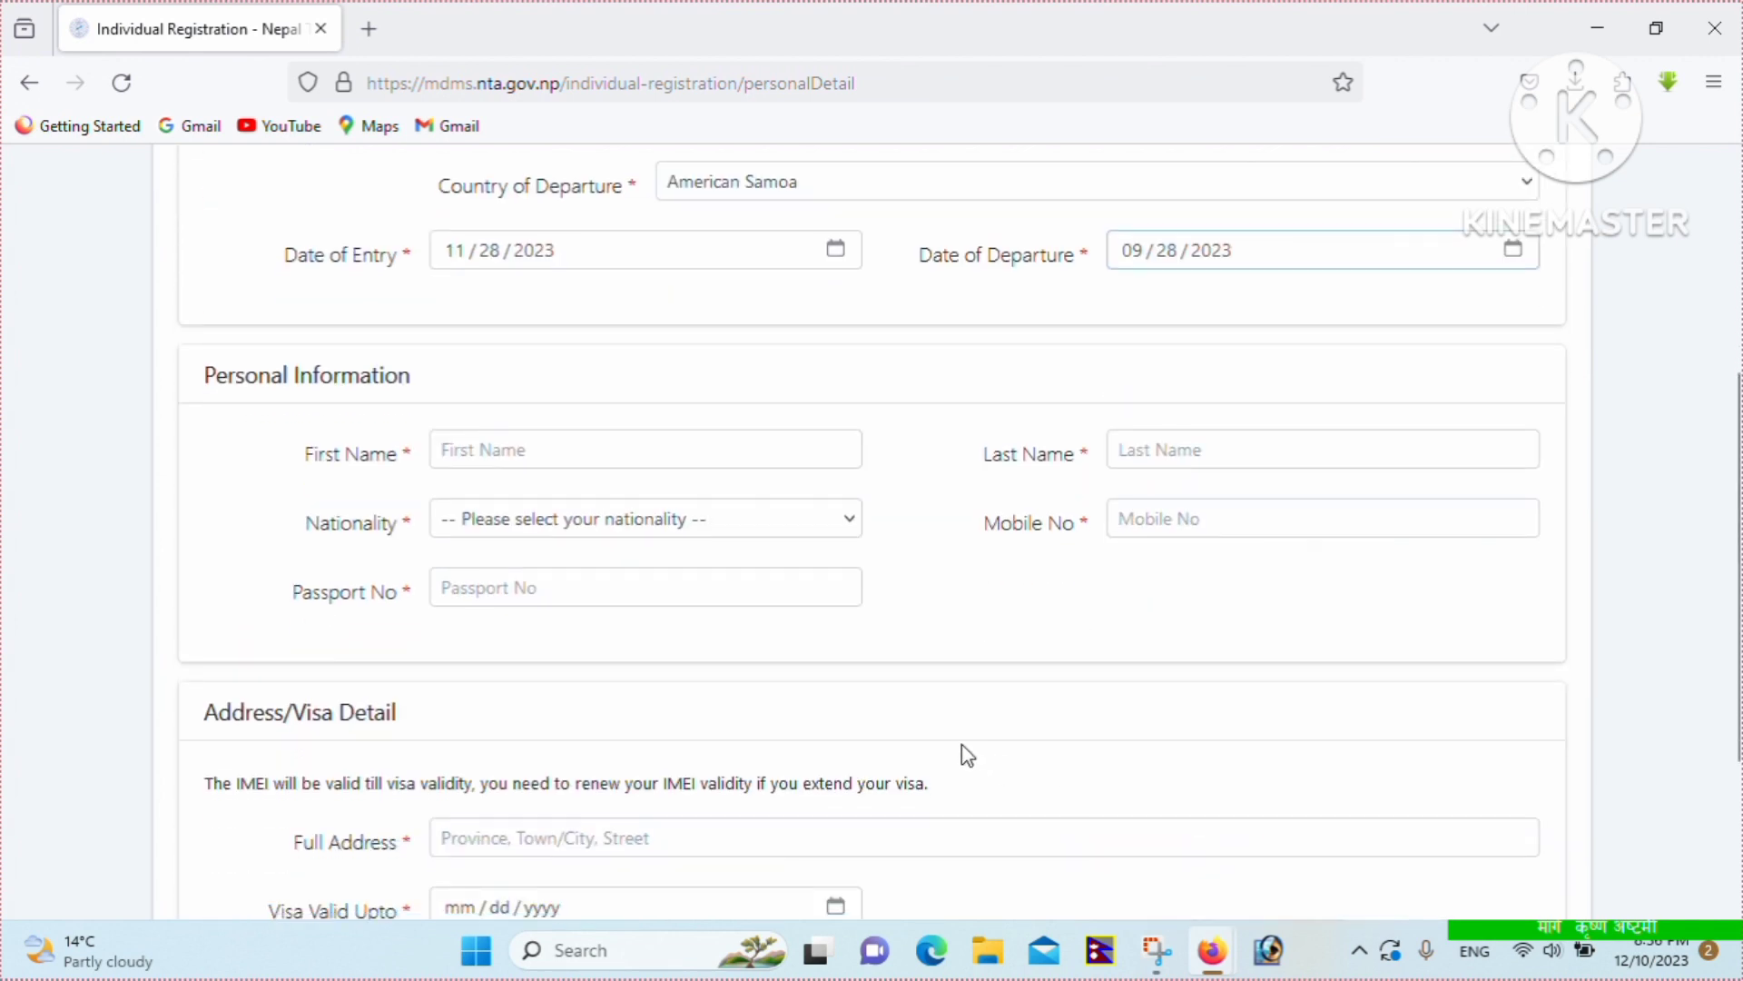
scroll(444, 623, "up", 2)
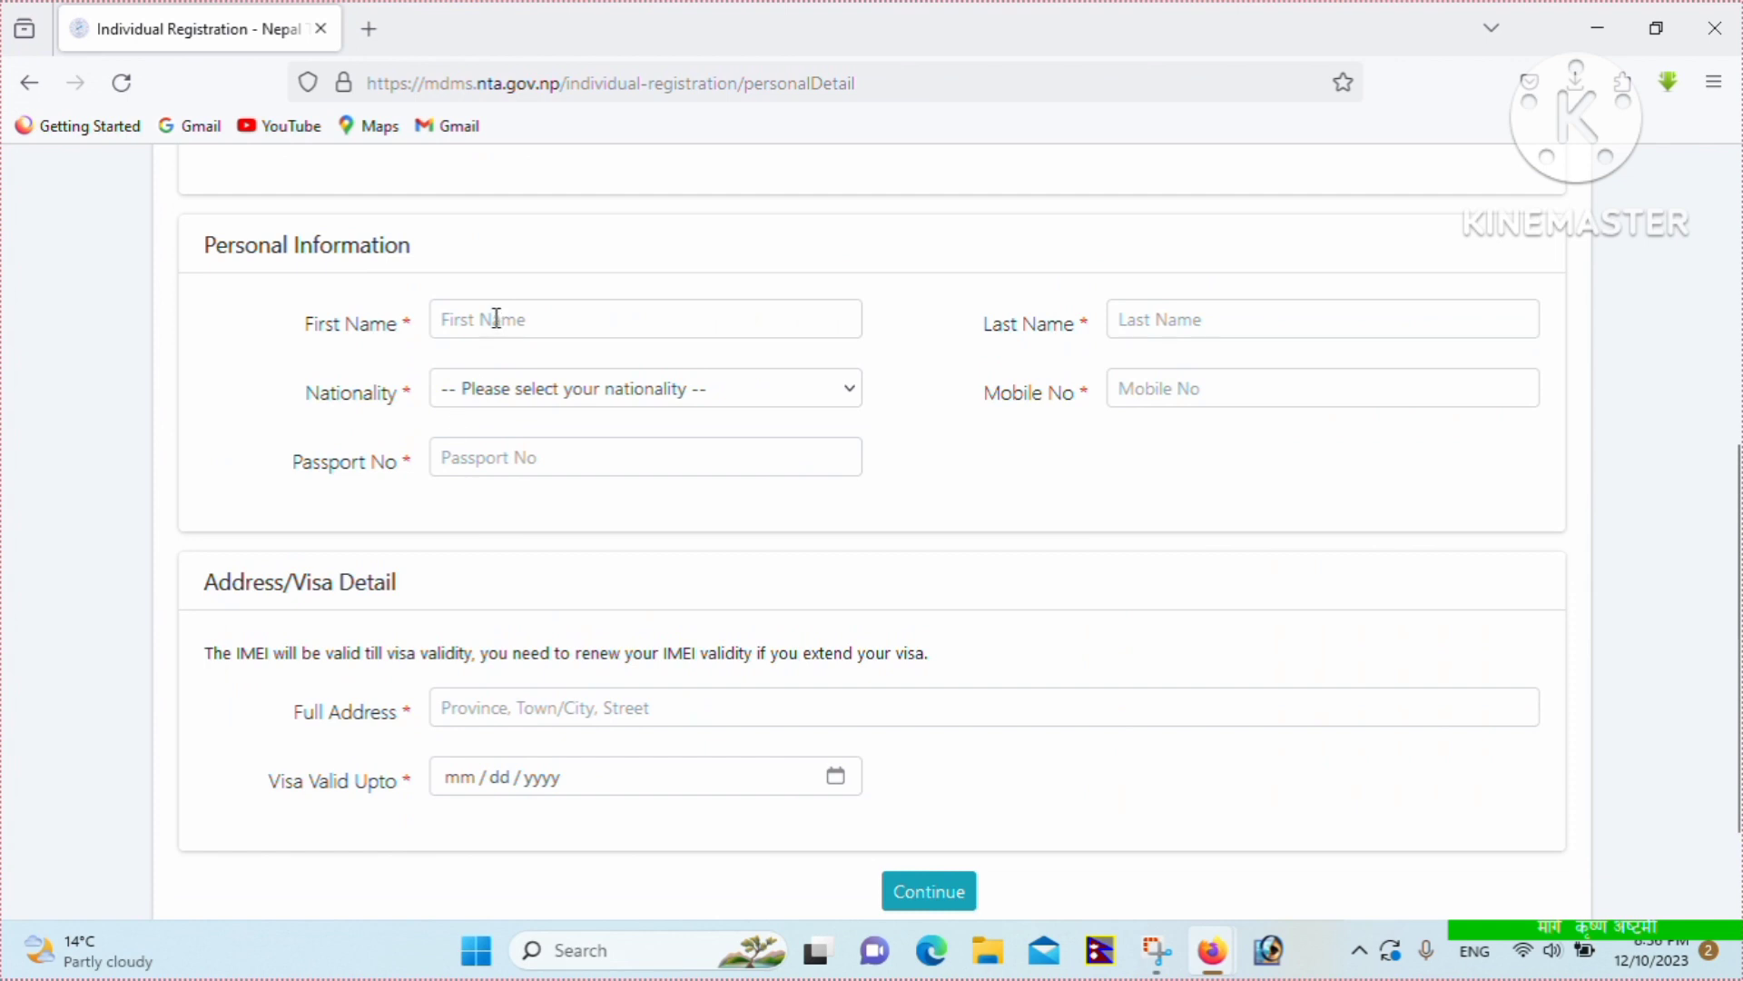
left_click(497, 318)
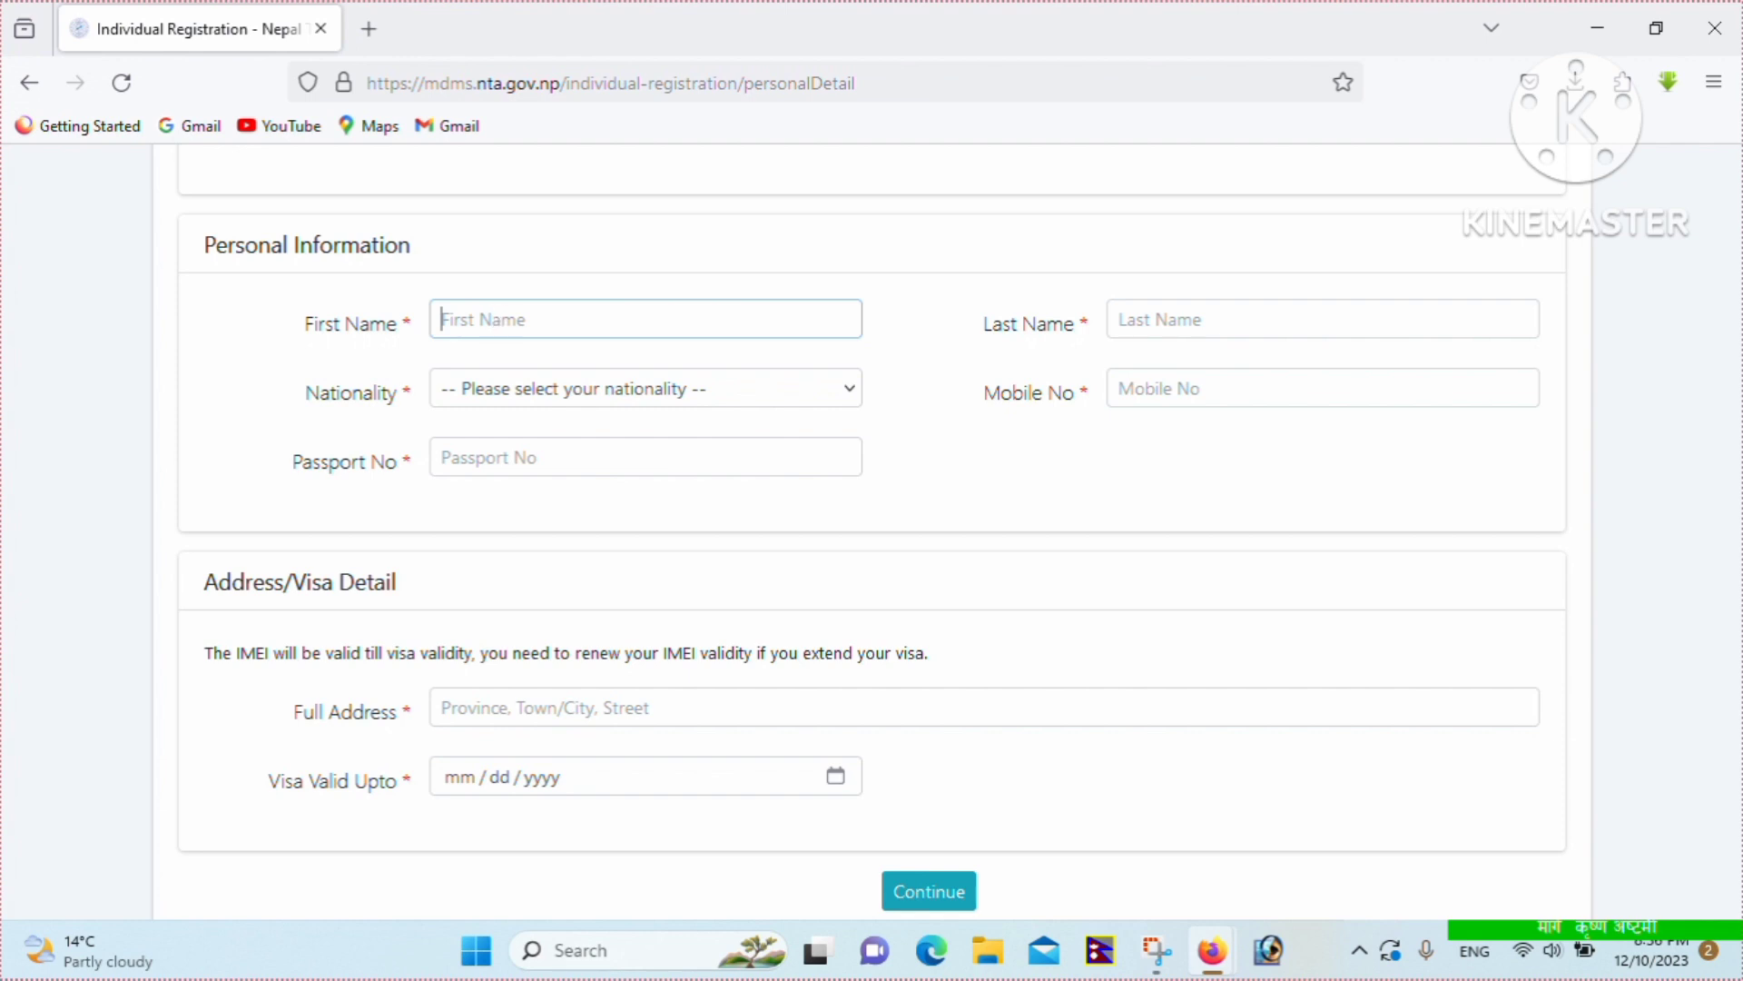
left_click(1171, 318)
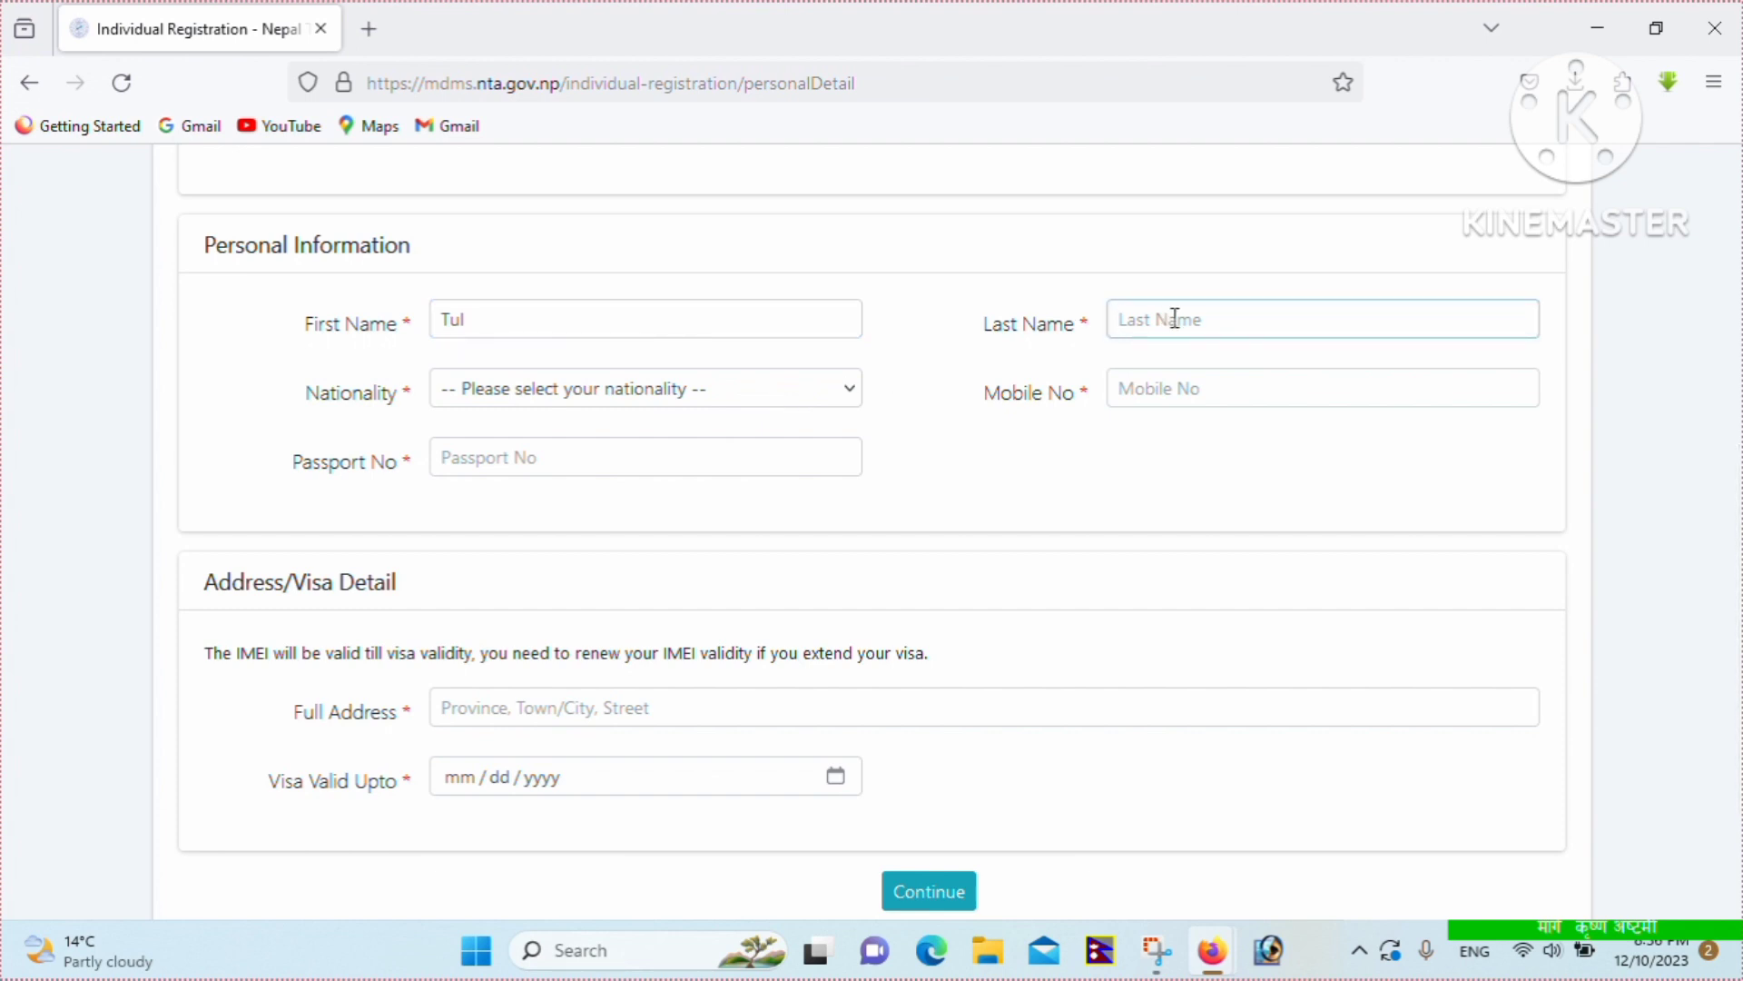
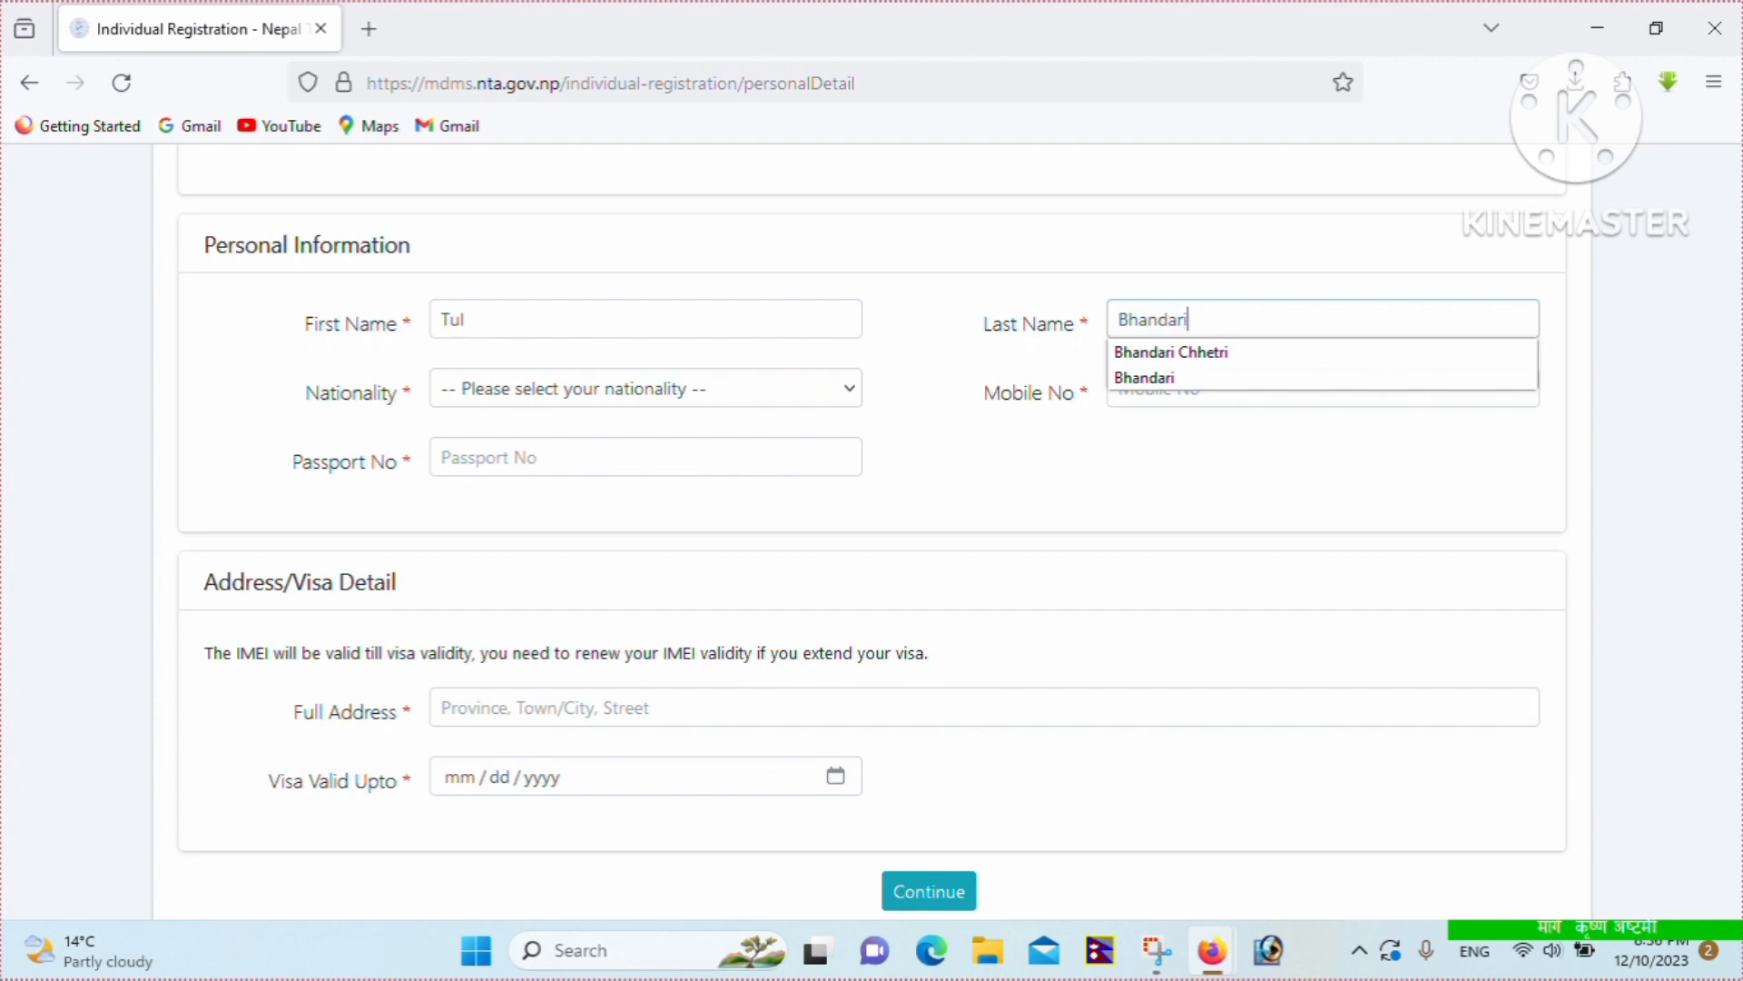
left_click(670, 334)
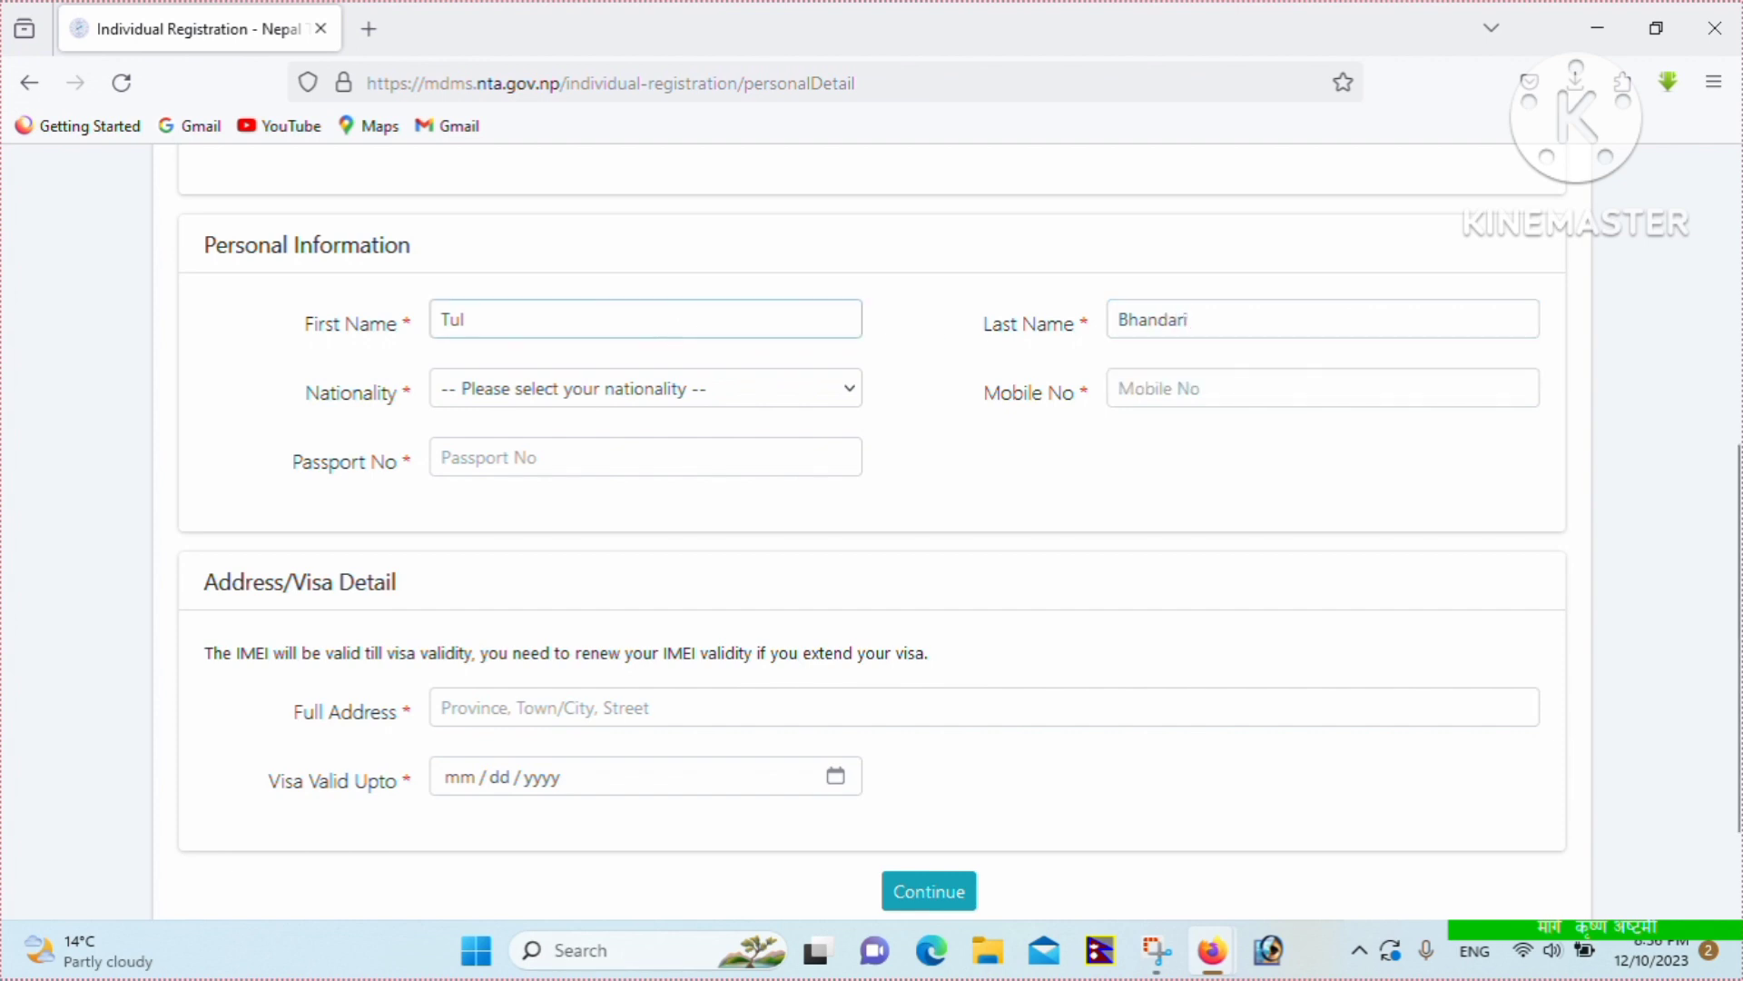
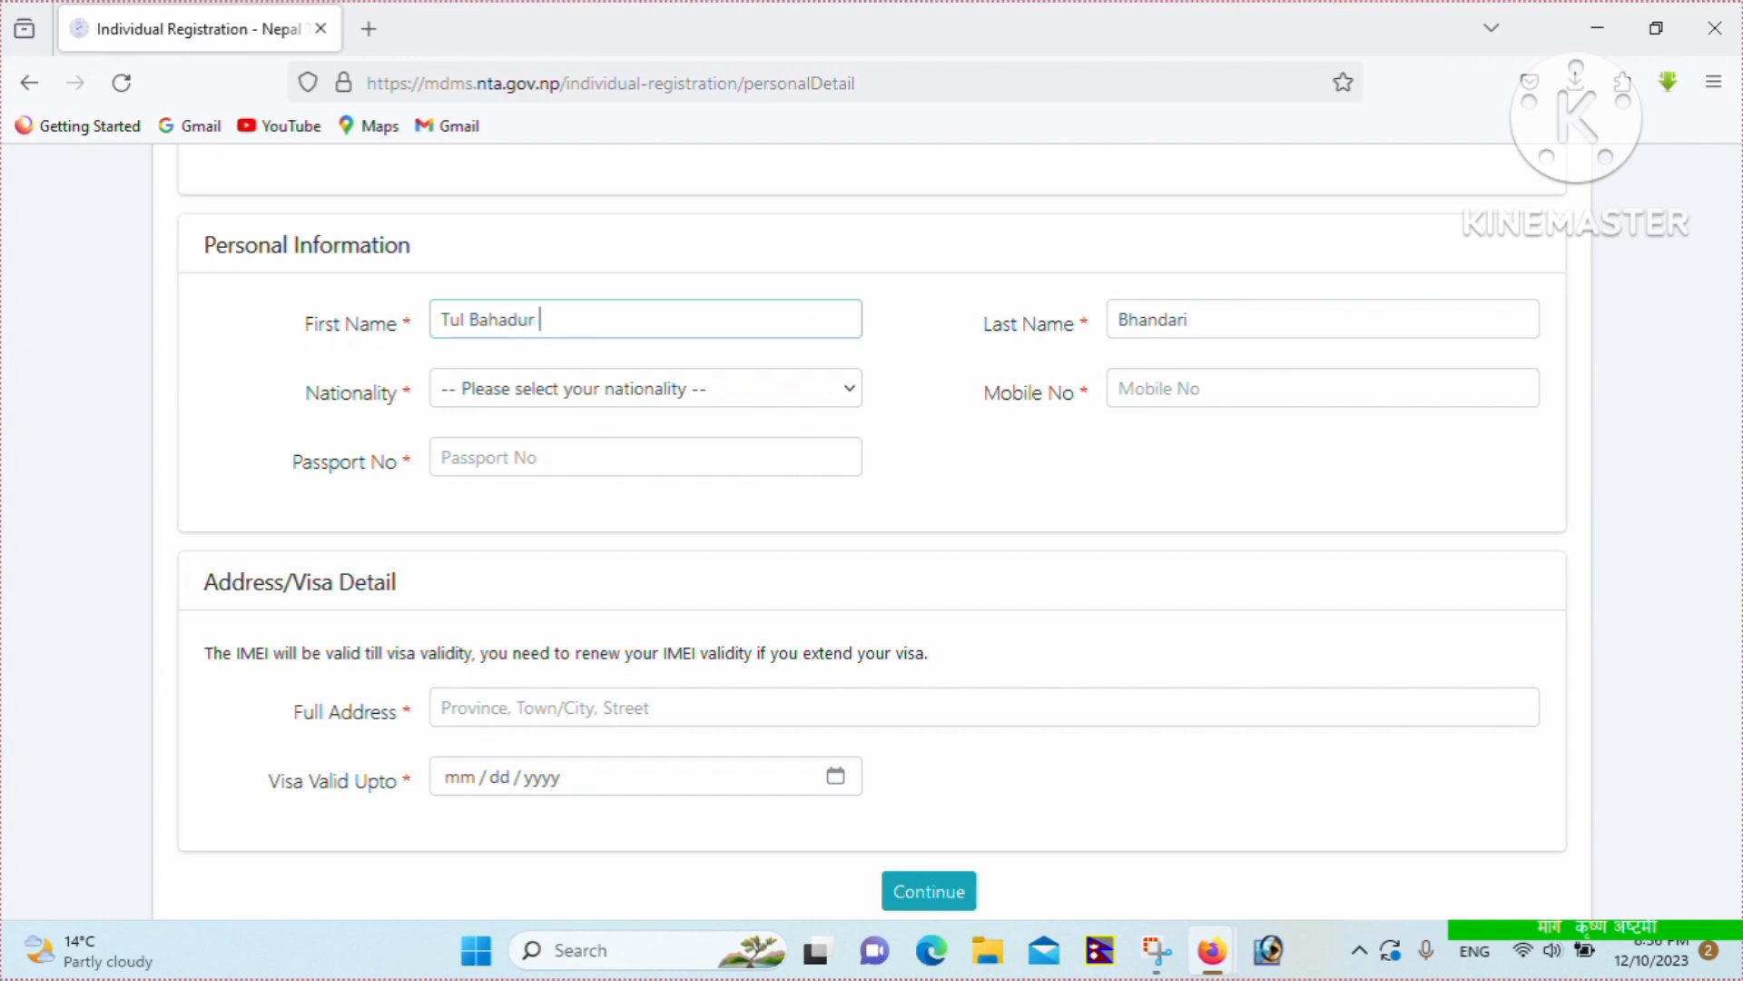
left_click(752, 393)
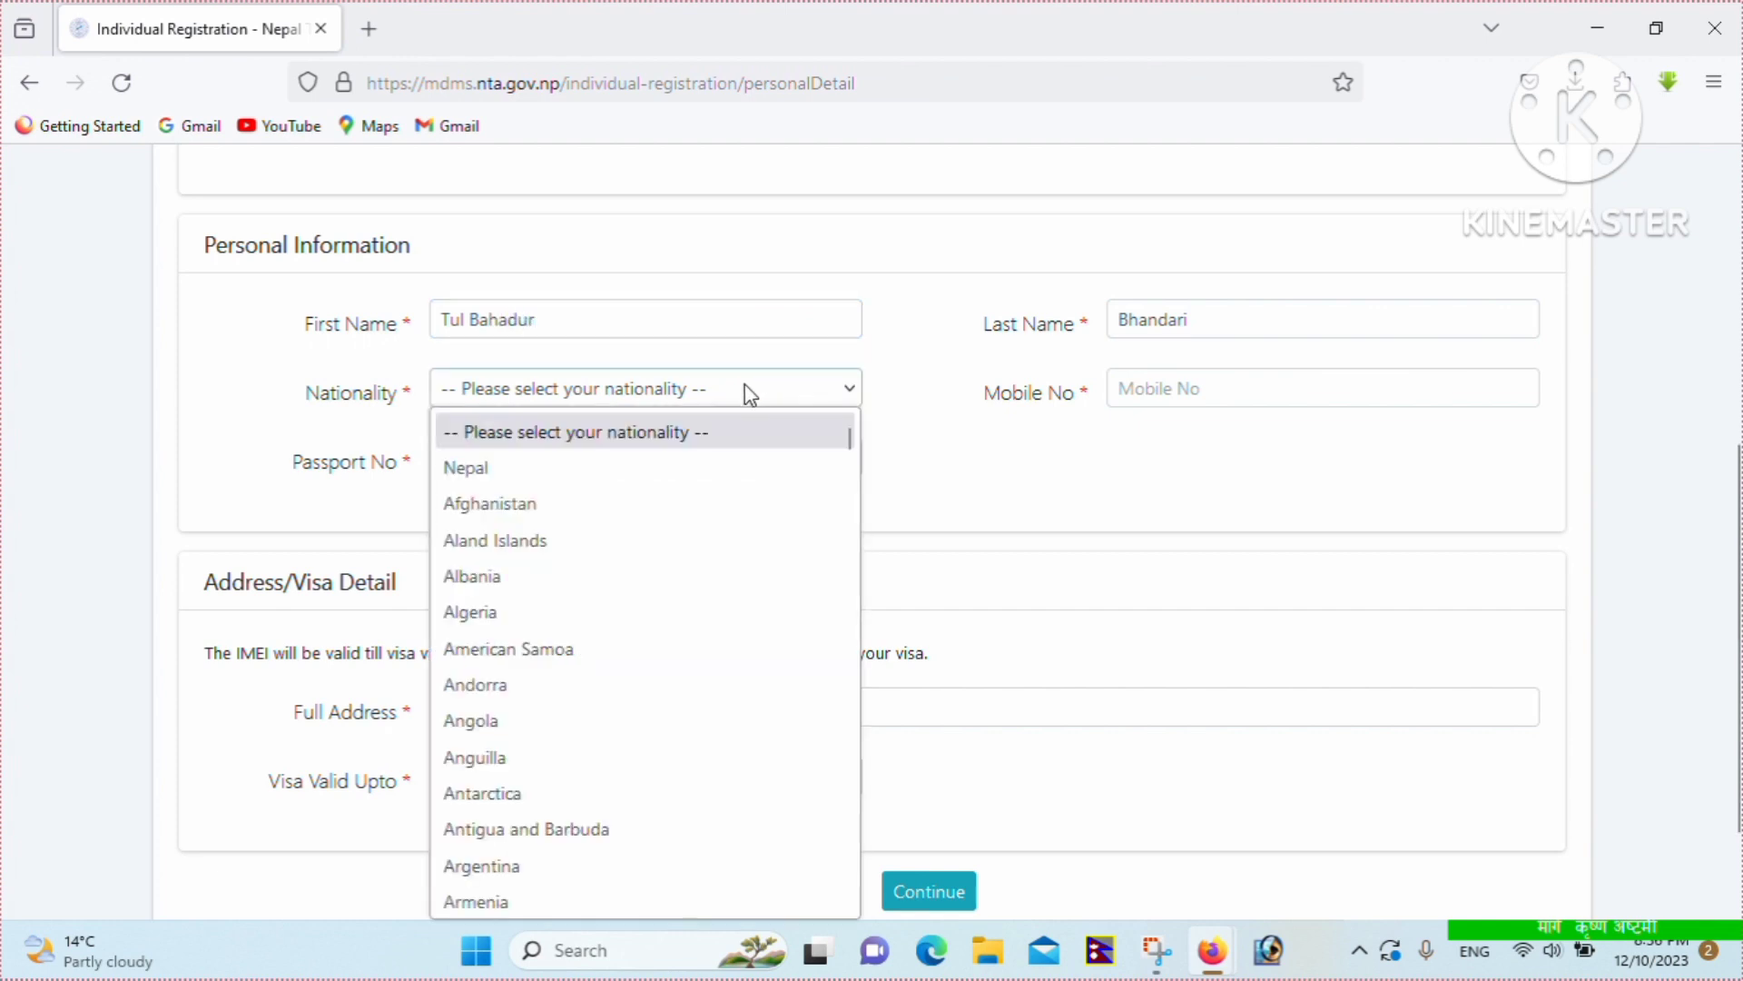
- Enter the applicant's mobile number, correcting a mistyped final digit
left_click(1166, 395)
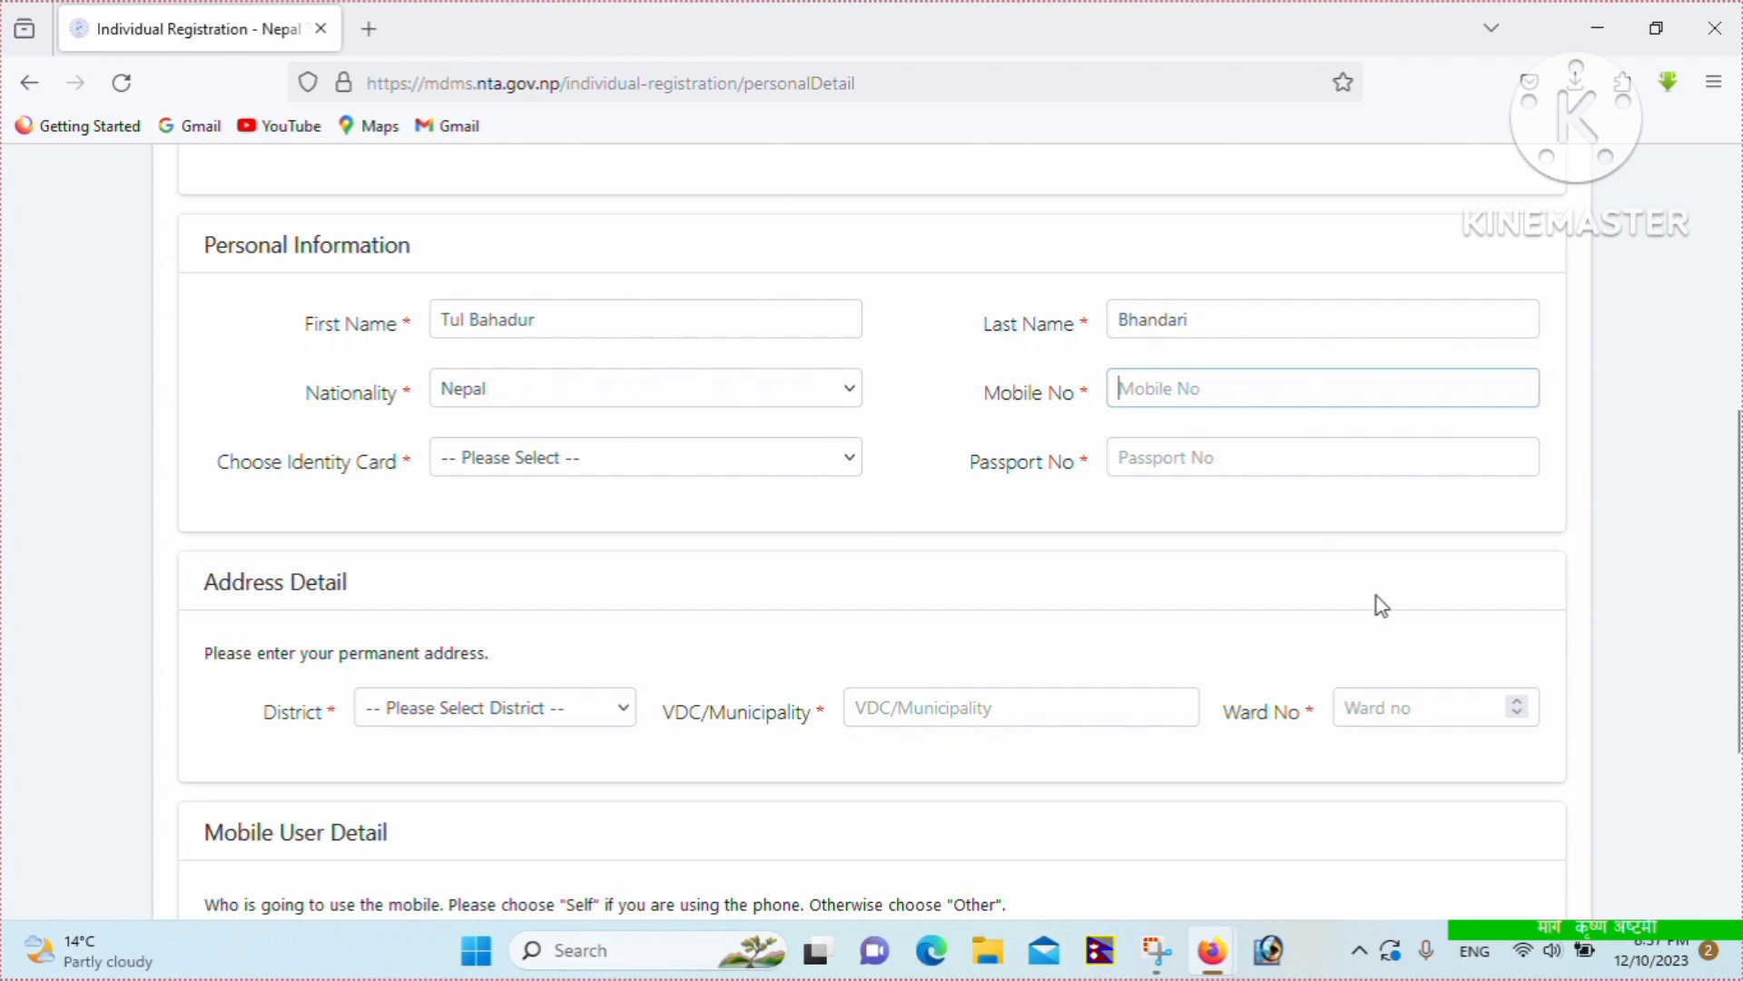
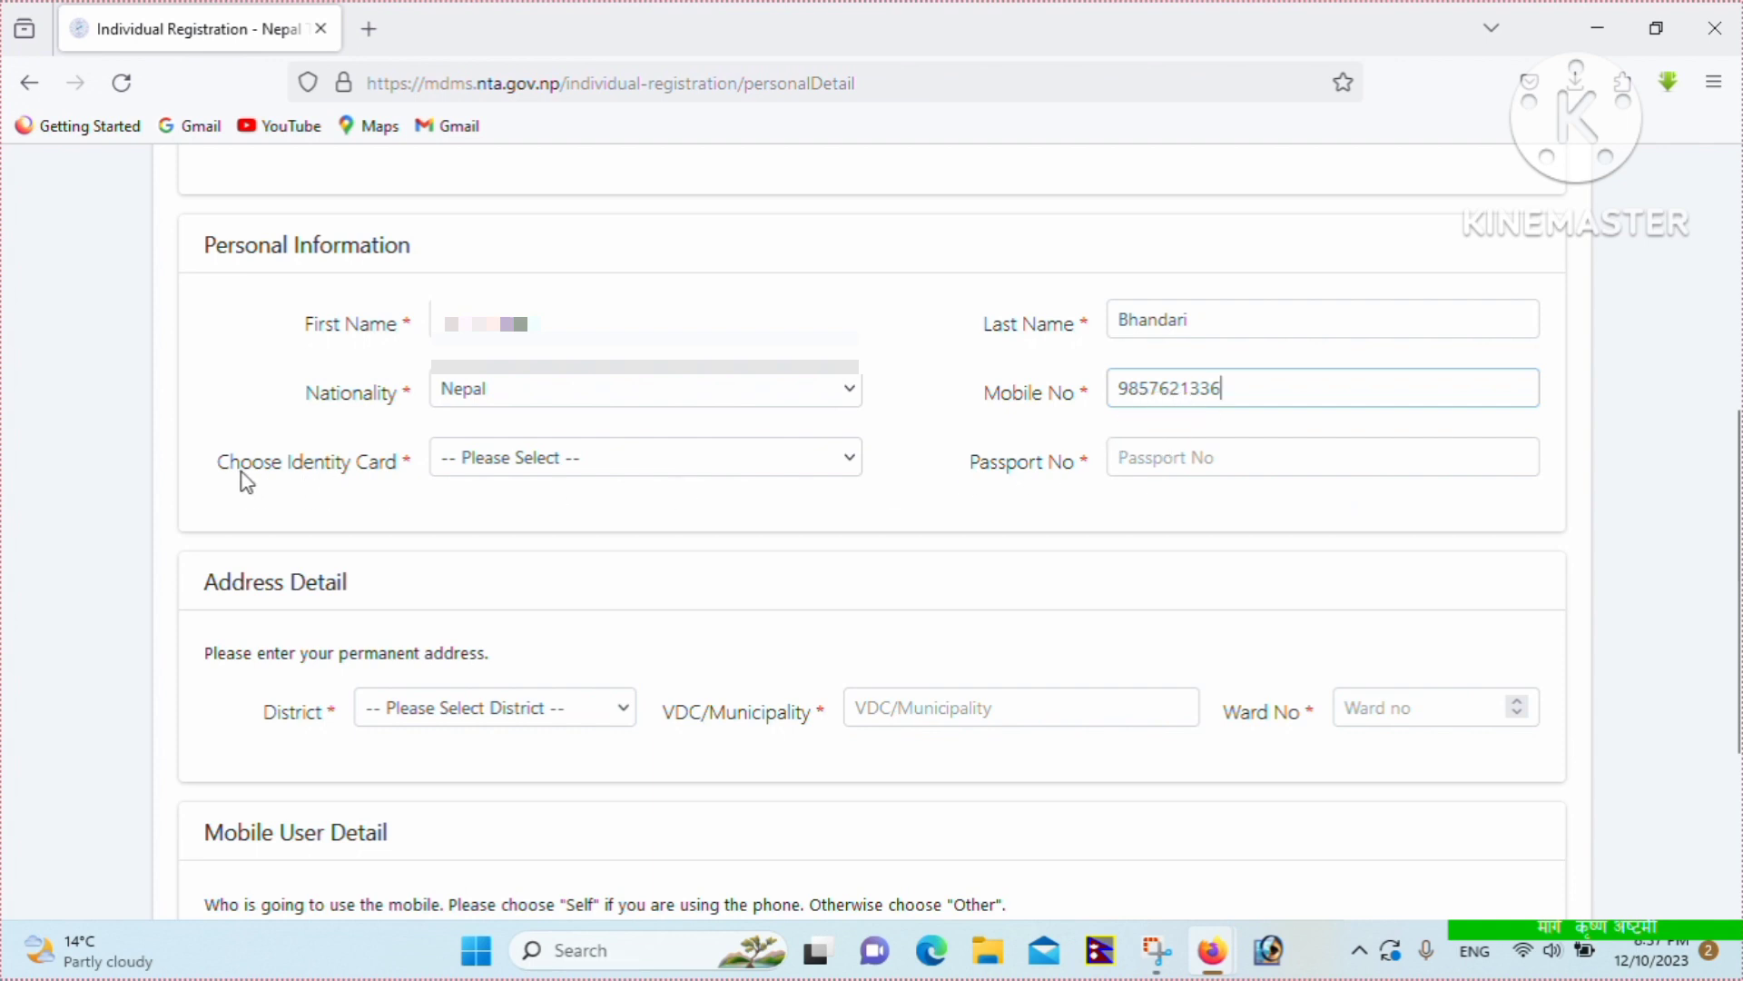
- Choose Passport as the identity card and enter the passport number
left_click(508, 460)
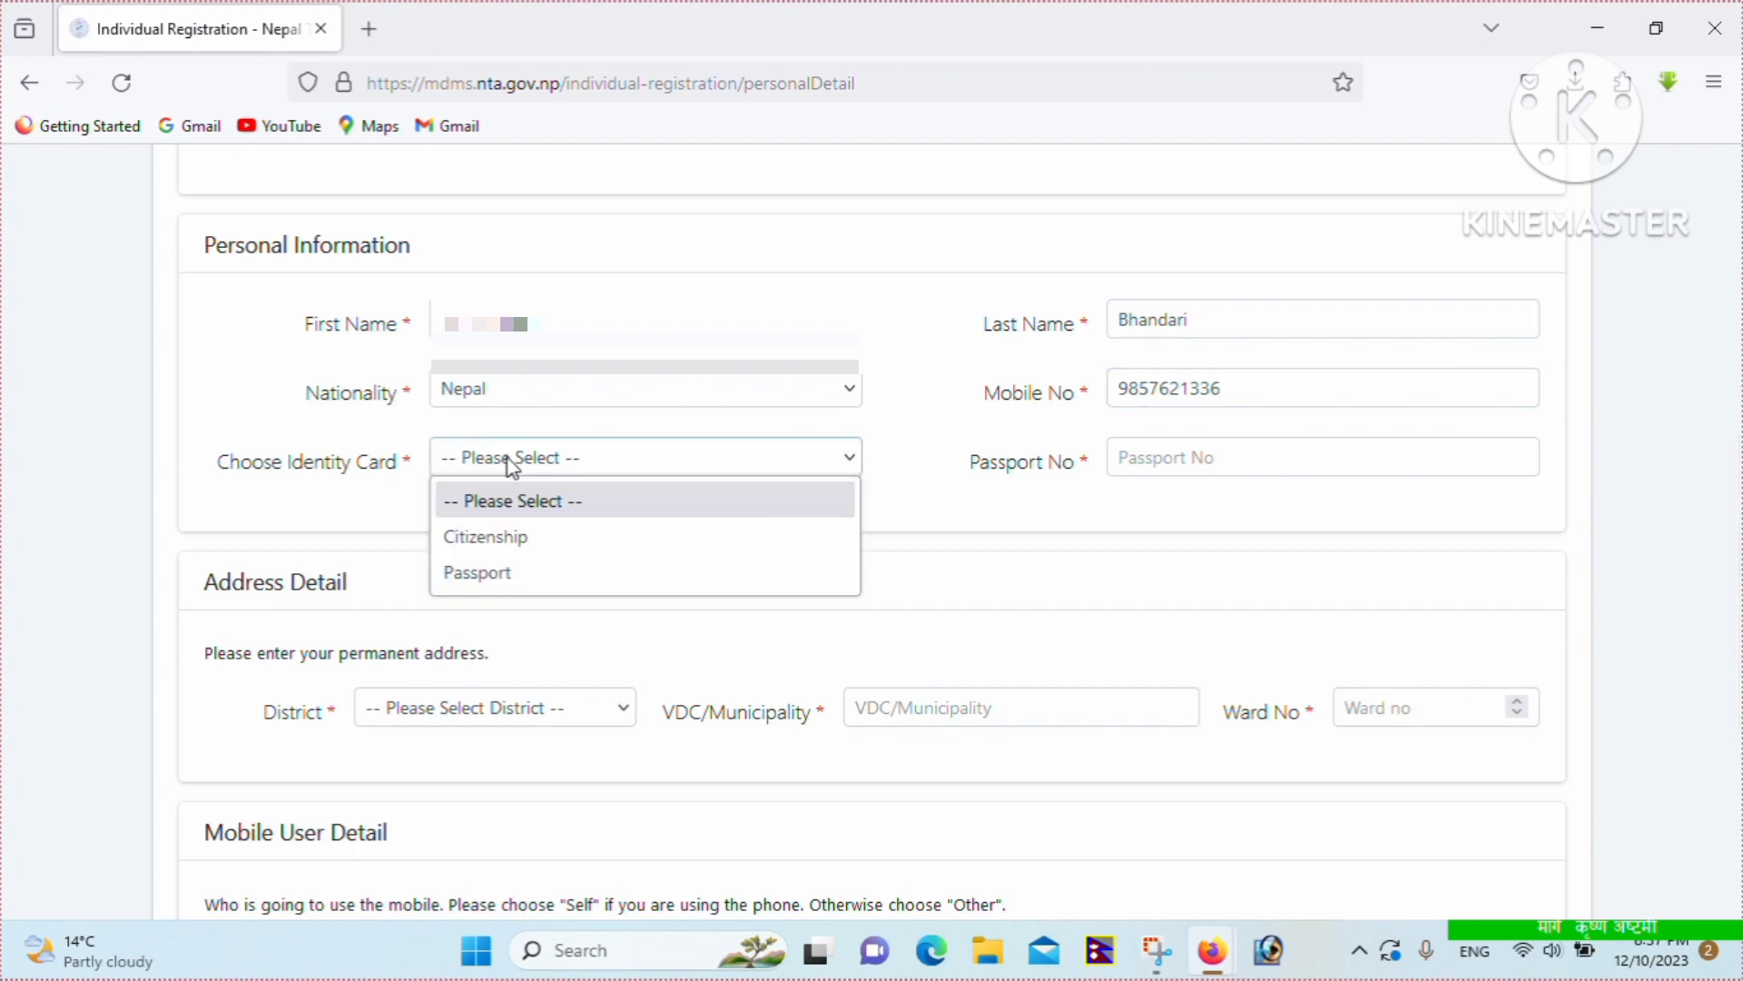
left_click(505, 570)
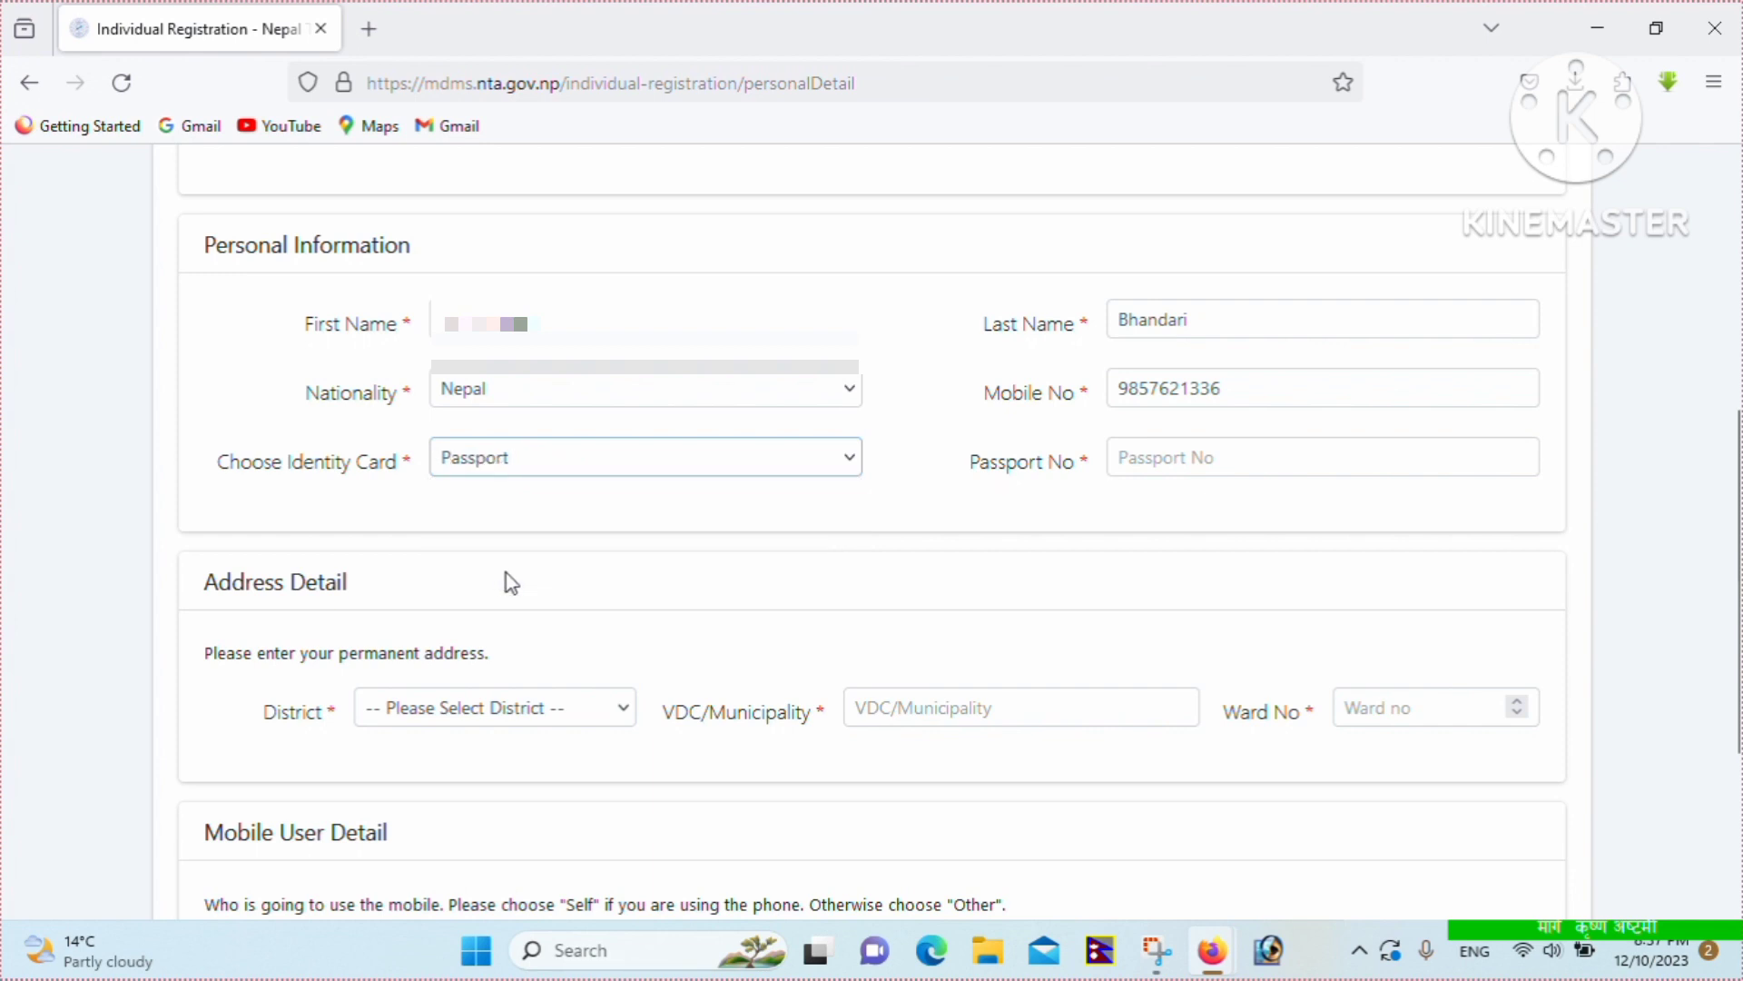
left_click(1153, 460)
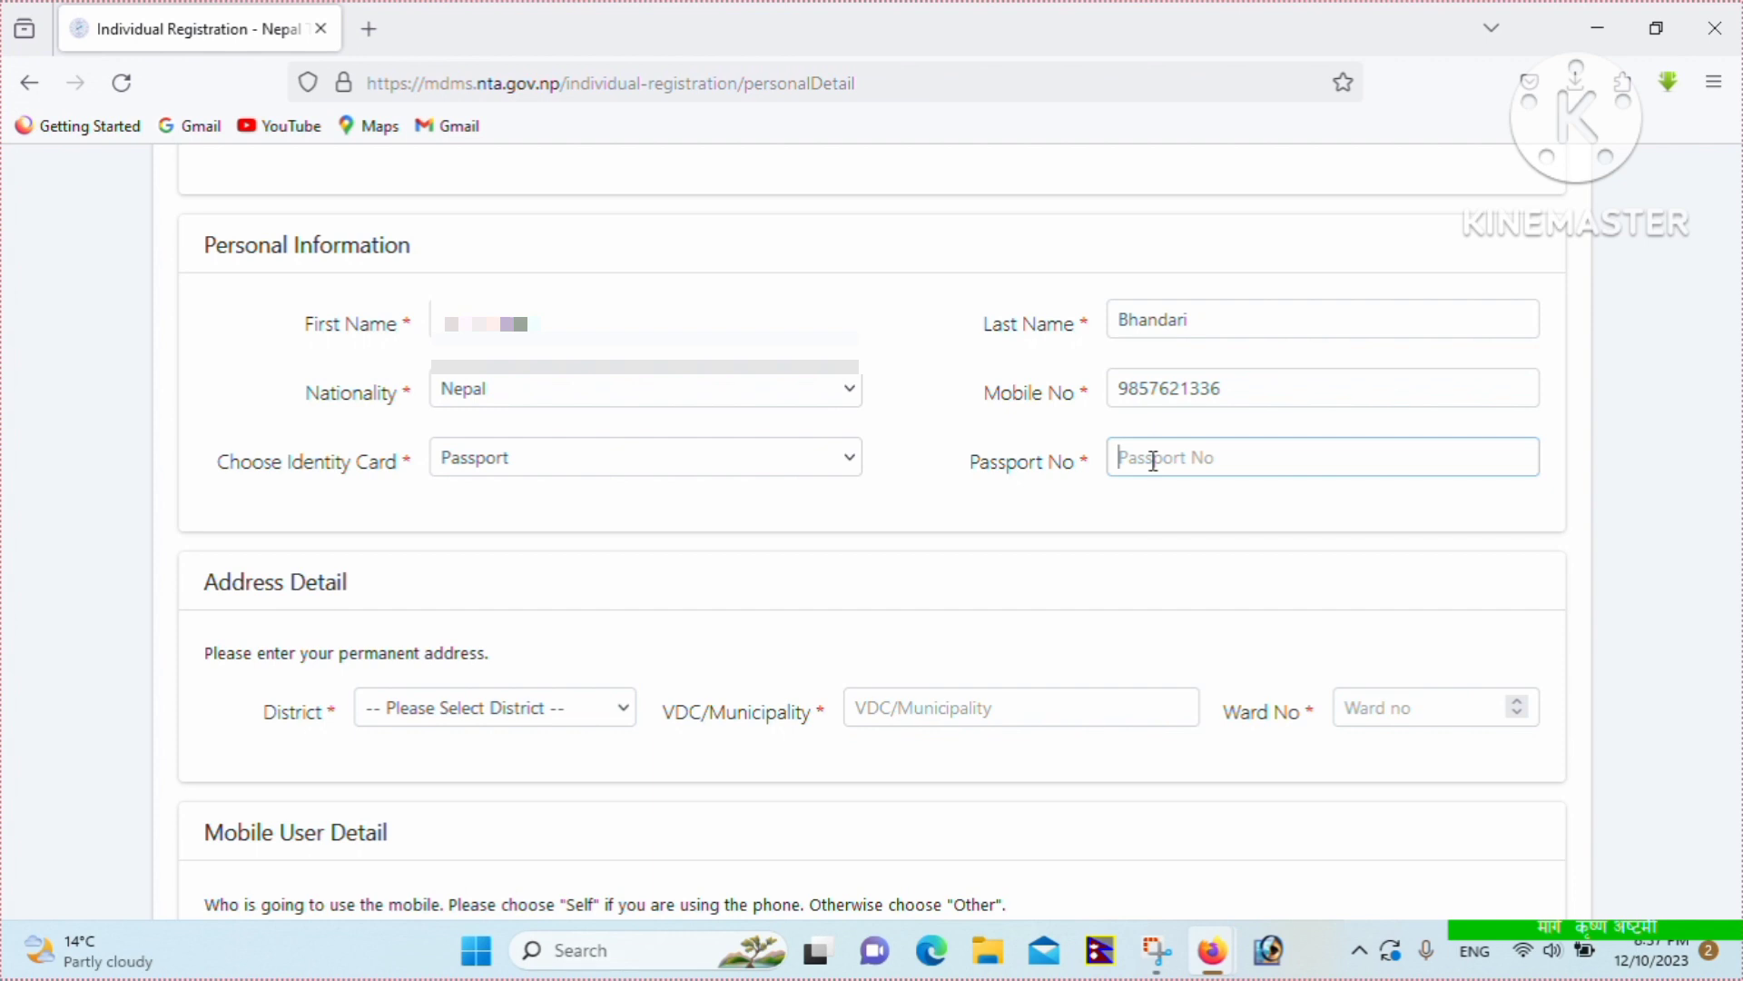
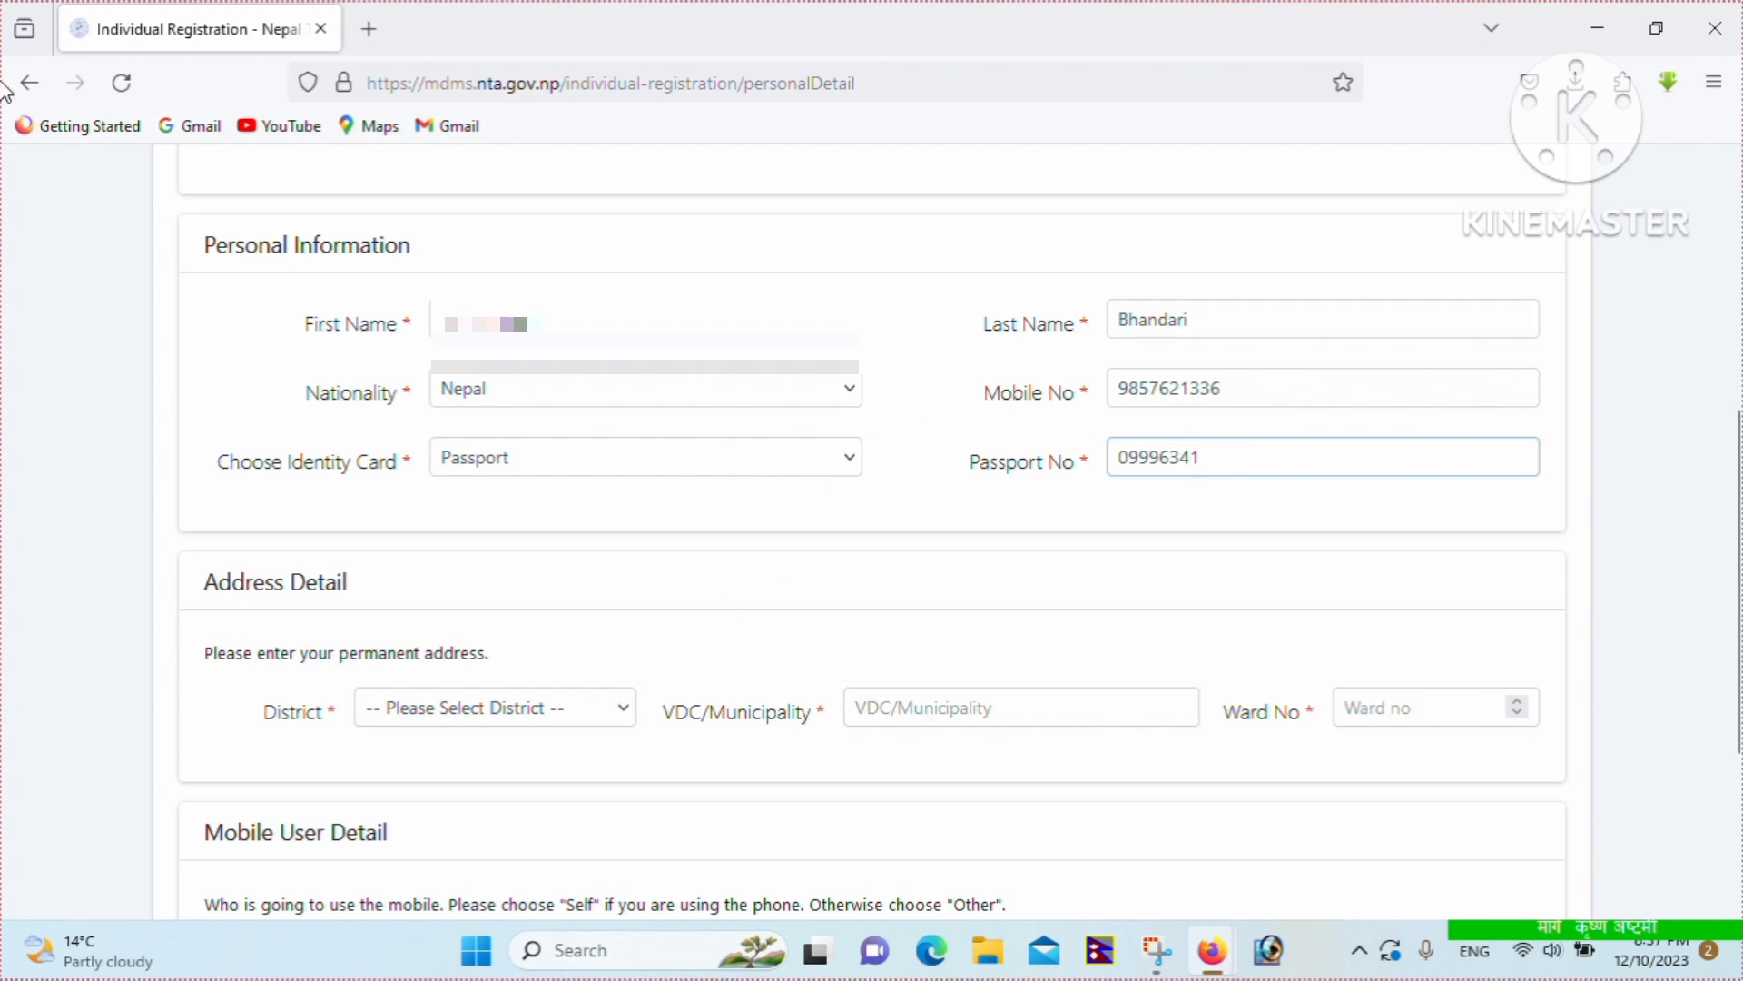
left_click(726, 51)
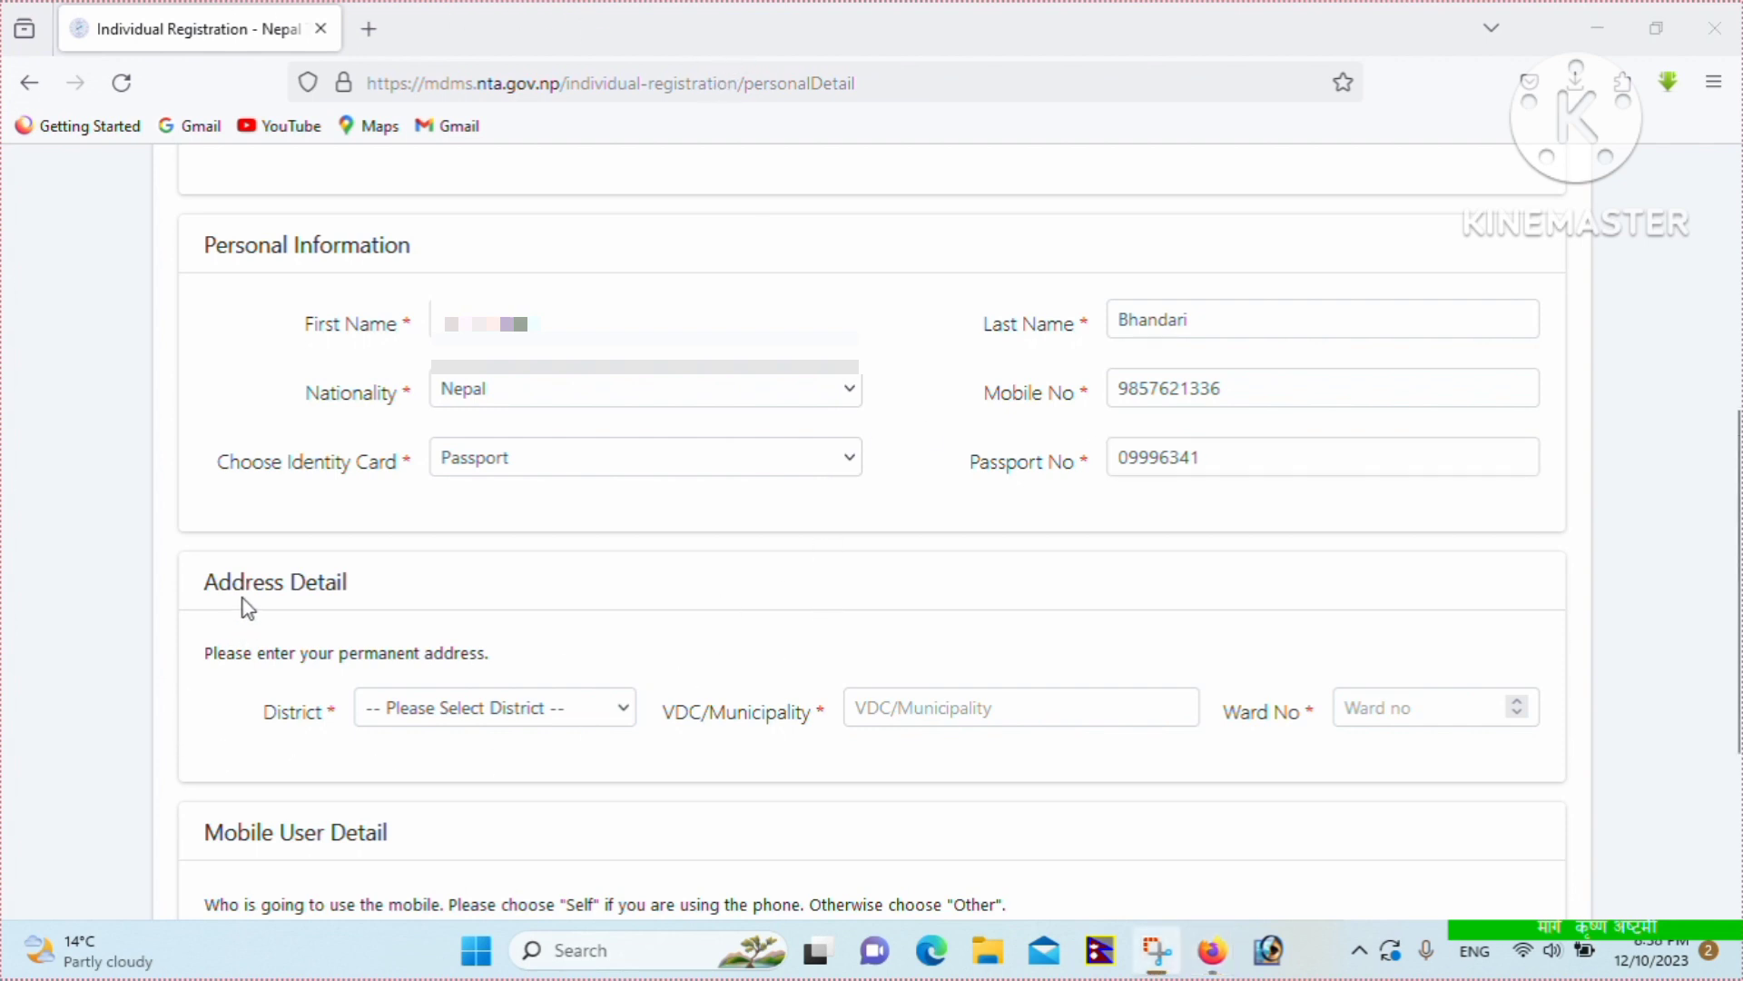
- Fill in the permanent address: Parbat/पर्वत district, Phalewas municipality, ward number 3
scroll(545, 615, "down", 2)
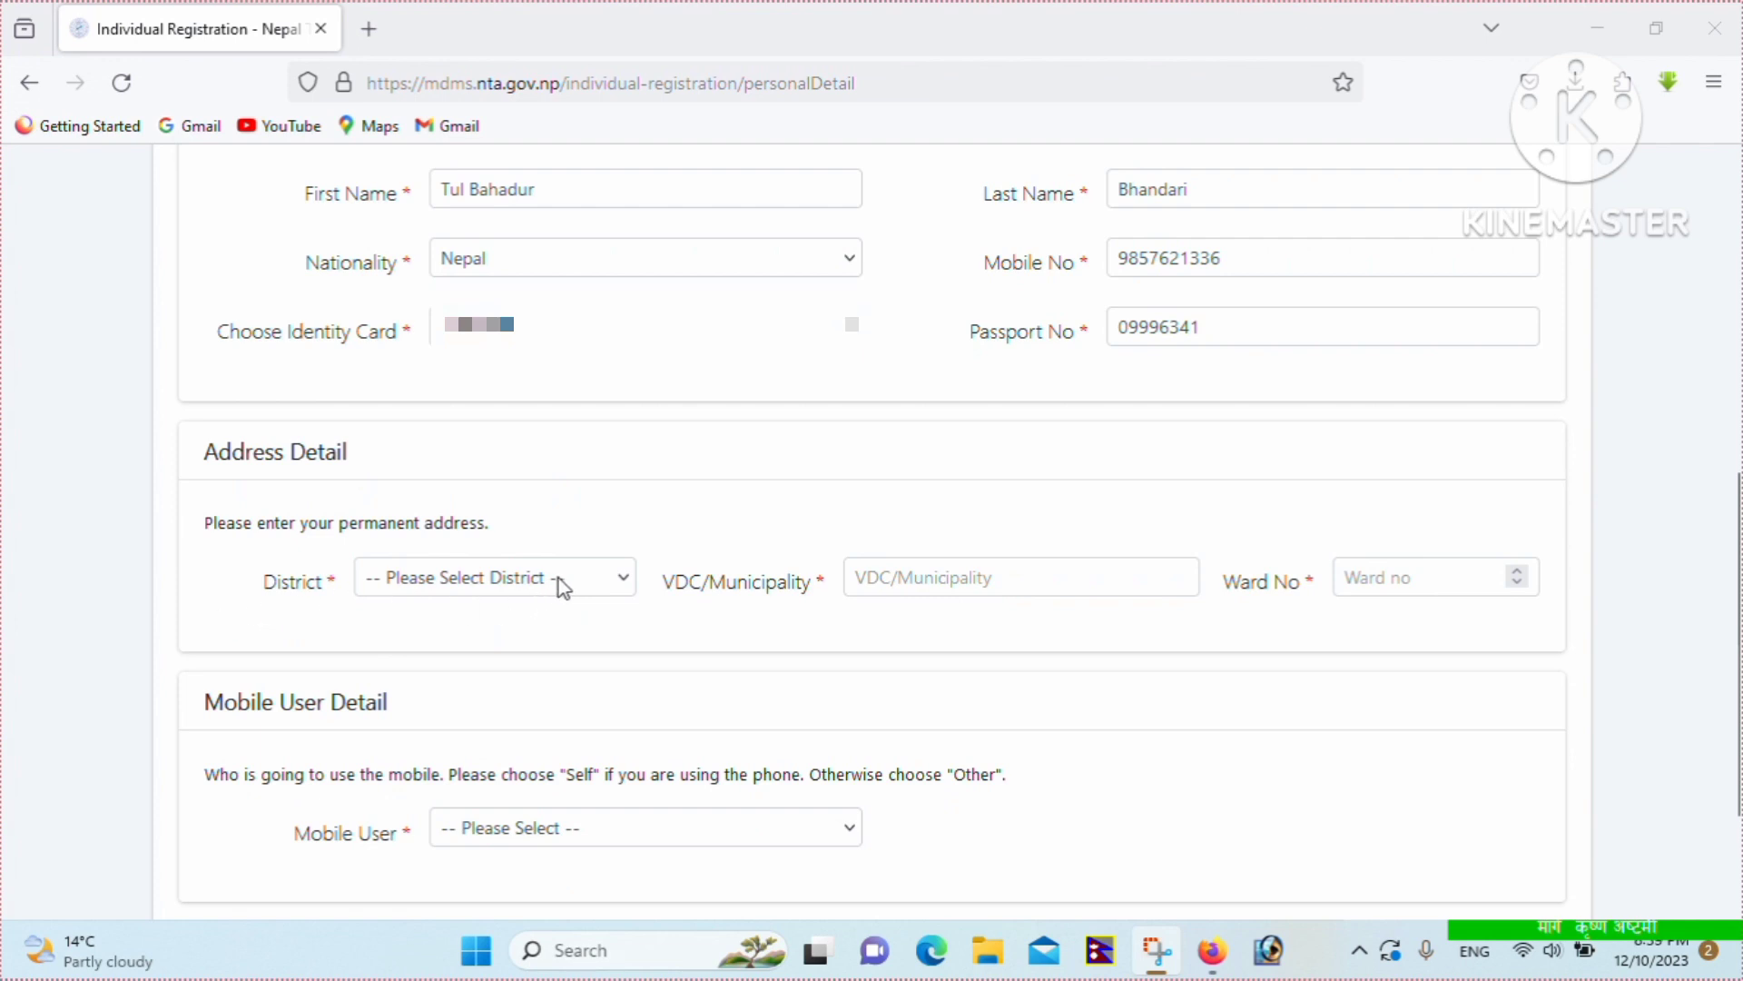
left_click(560, 581)
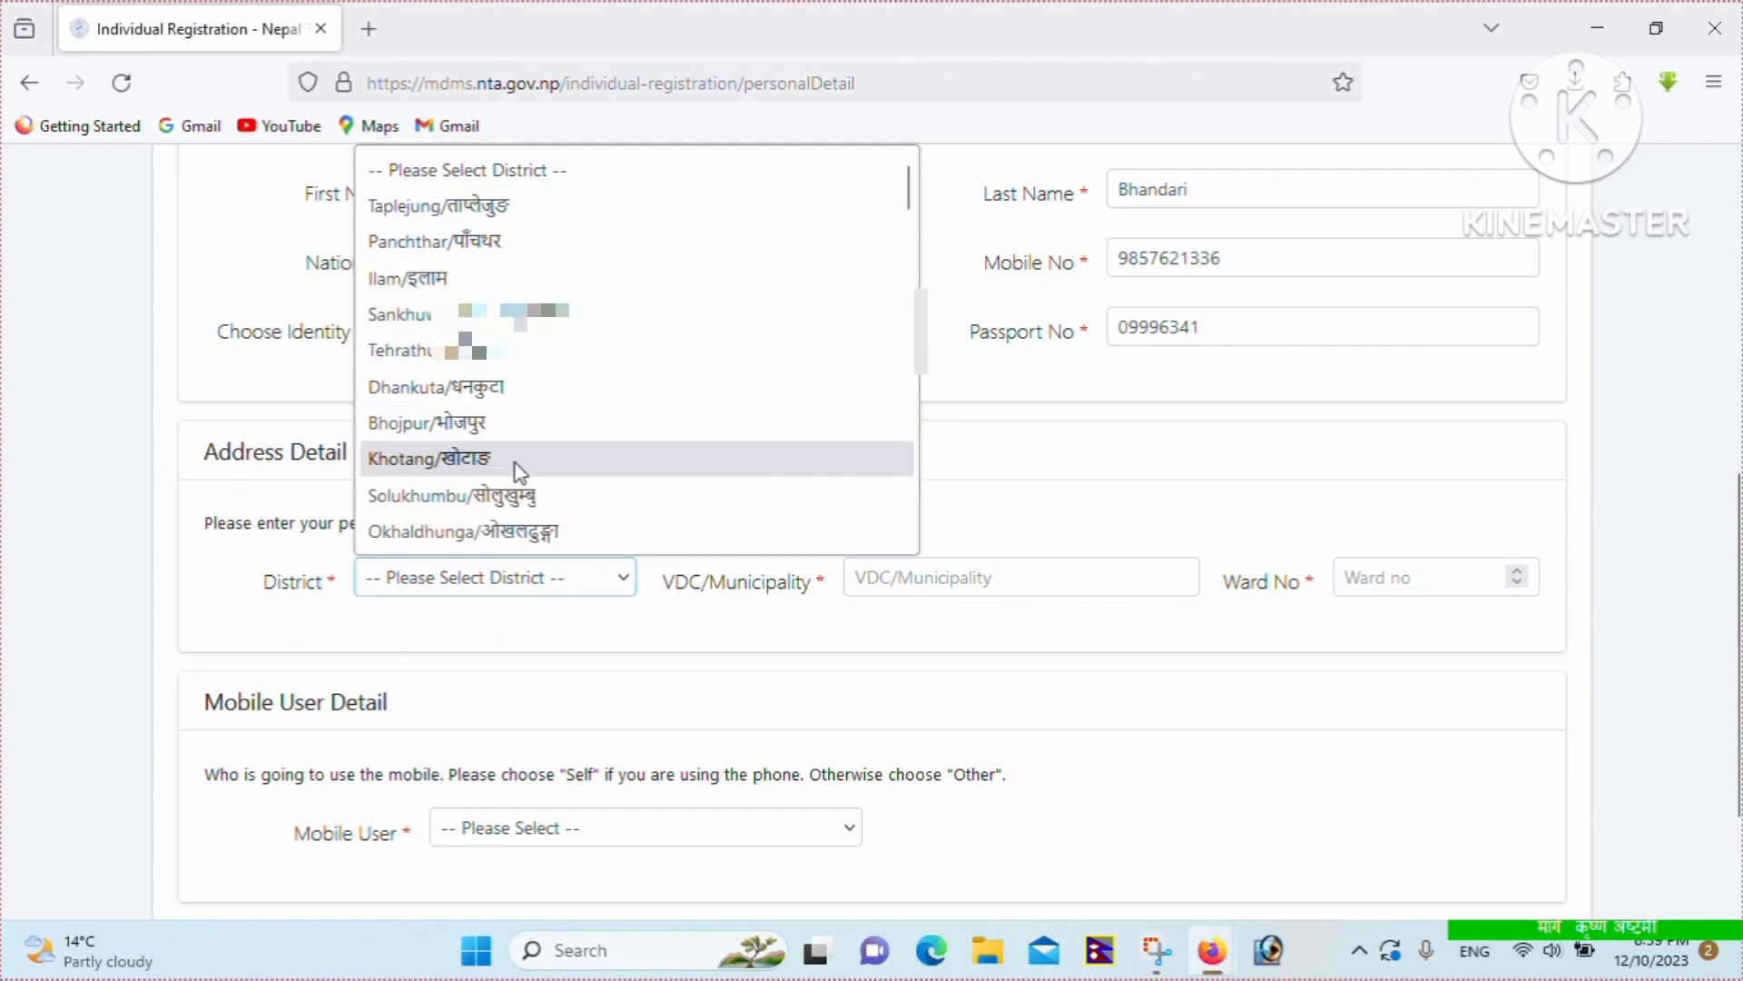
scroll(572, 466, "down", 12)
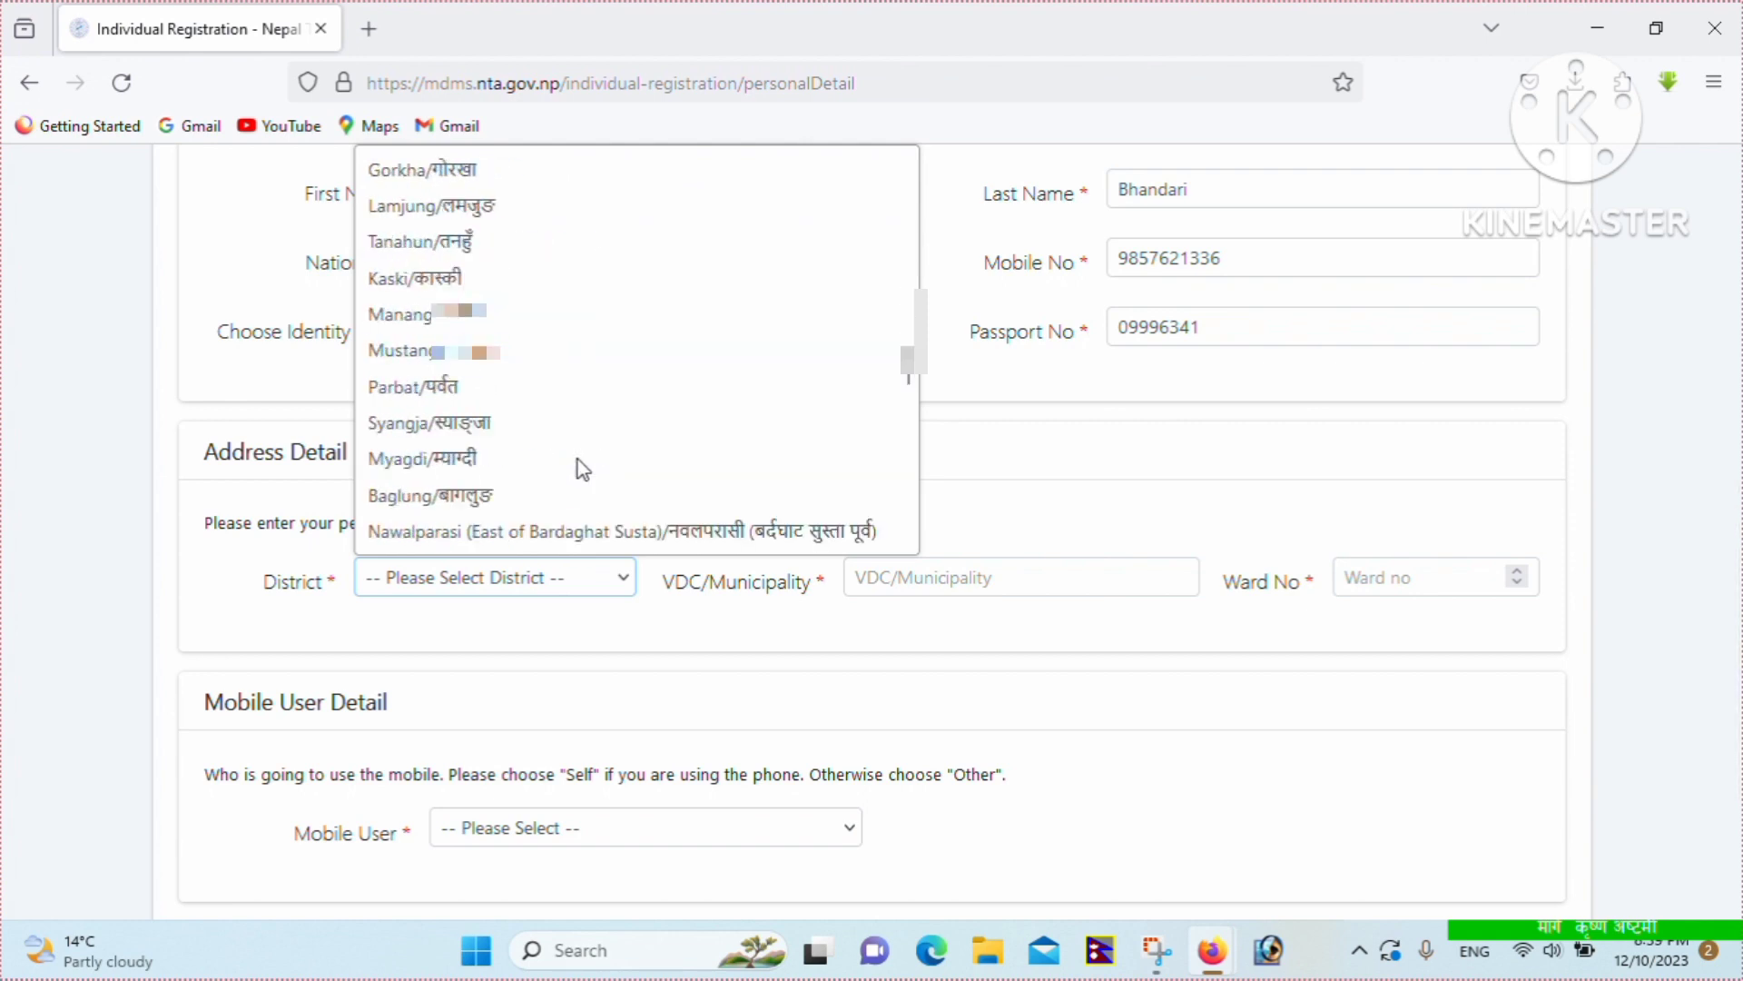
left_click(441, 393)
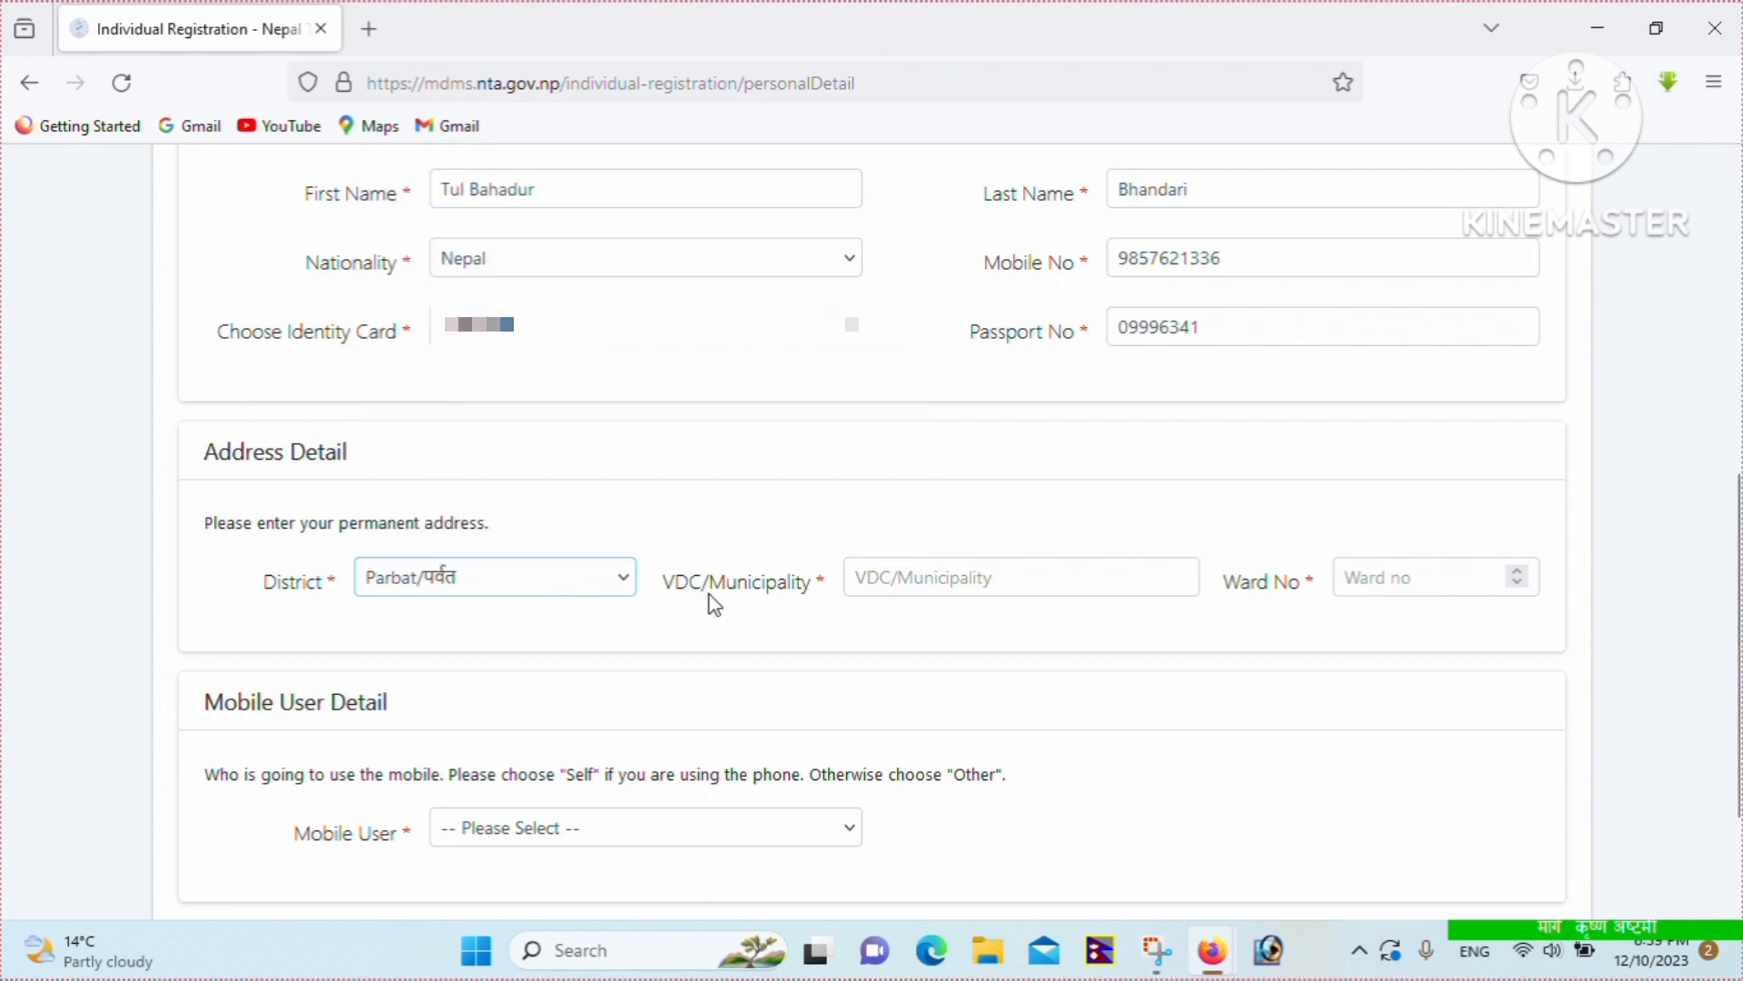
left_click(883, 585)
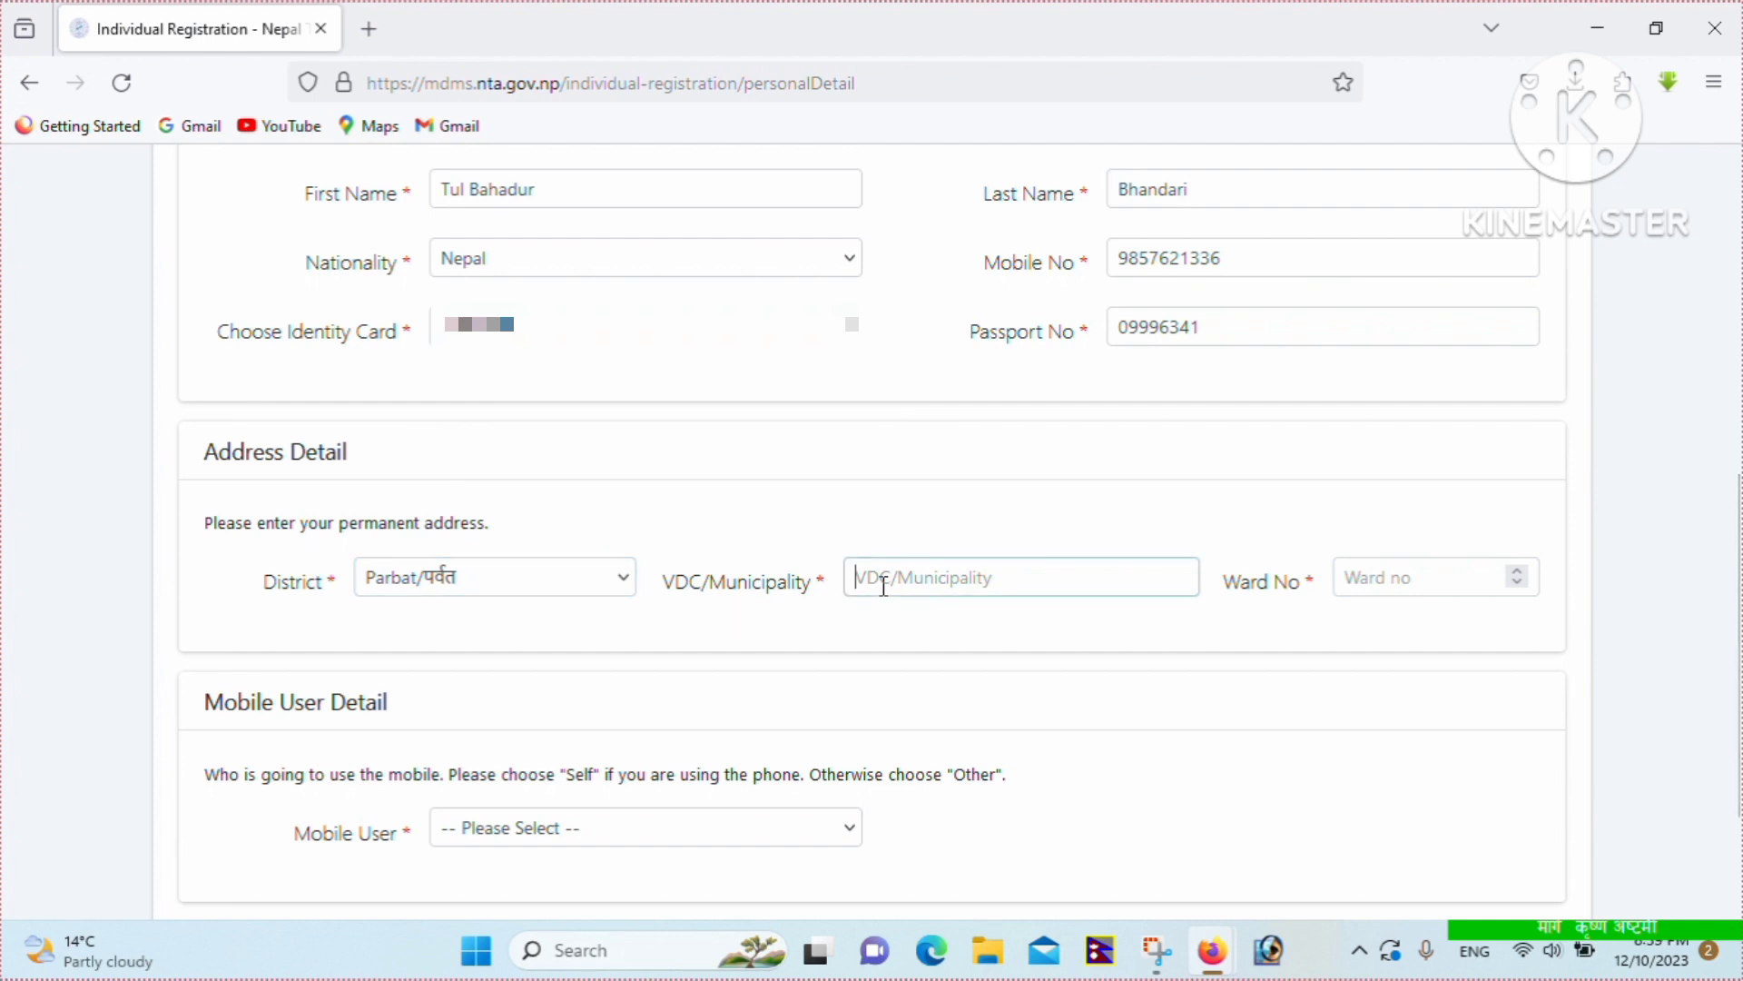
type("Phalewas")
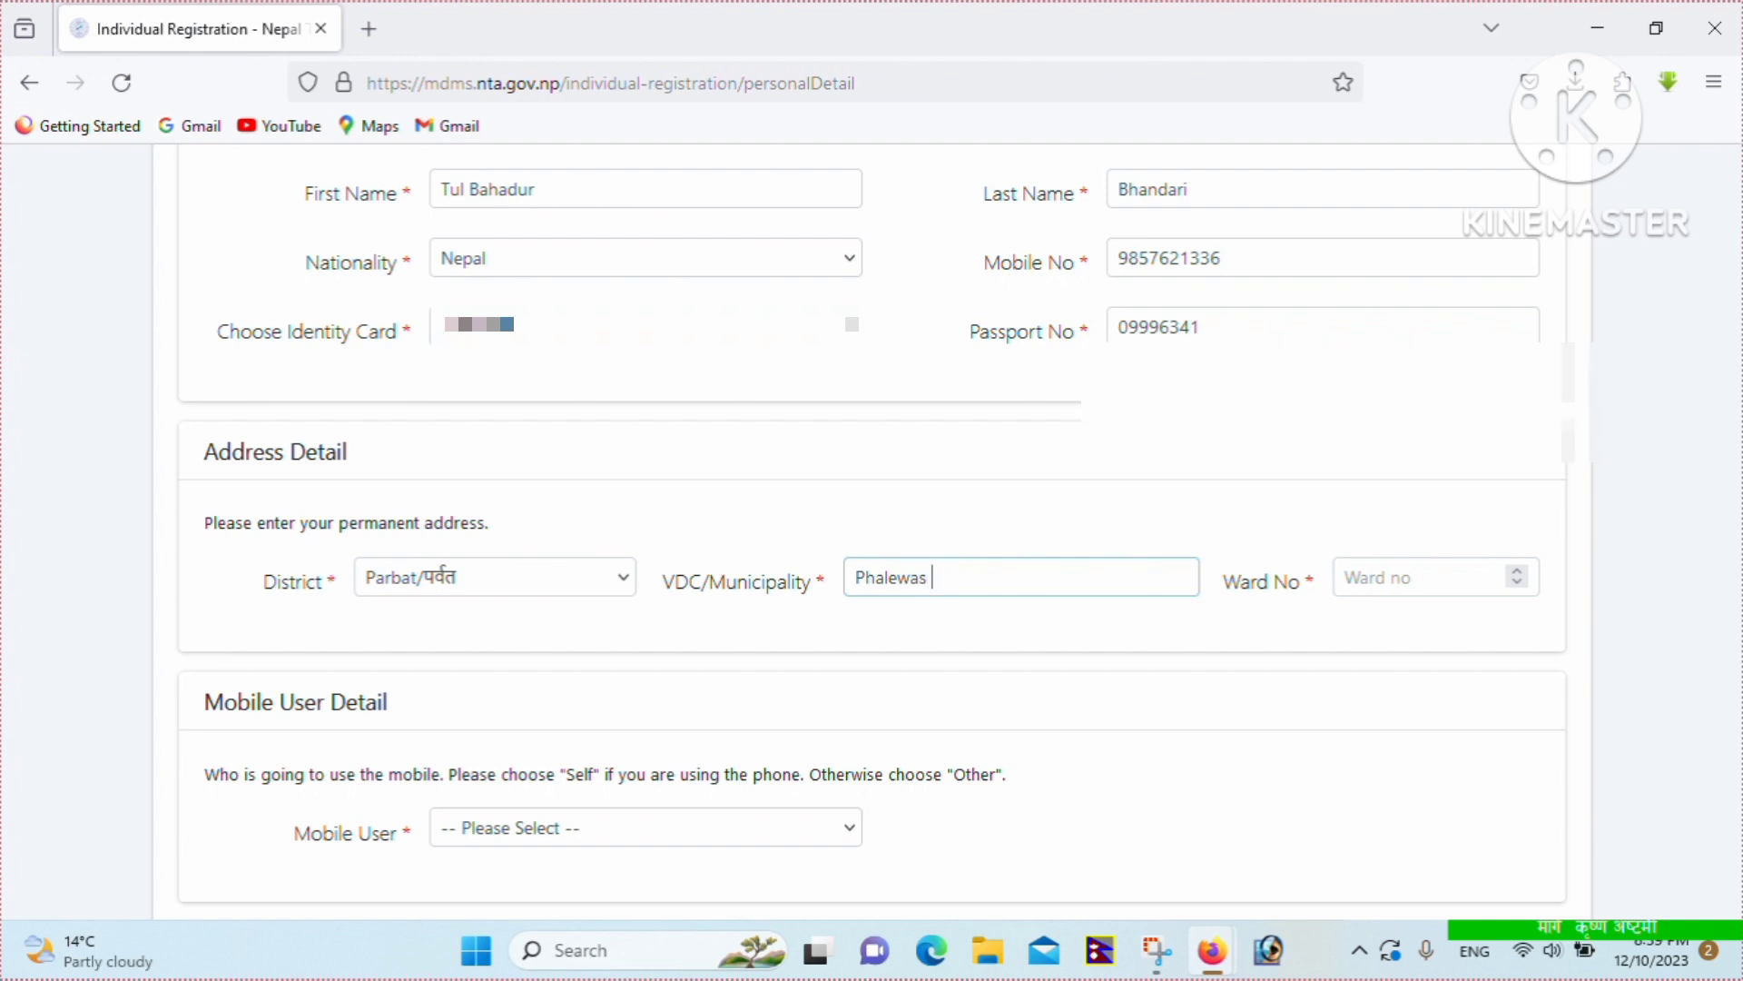
left_click(1514, 570)
left_click(1517, 571)
left_click(1516, 571)
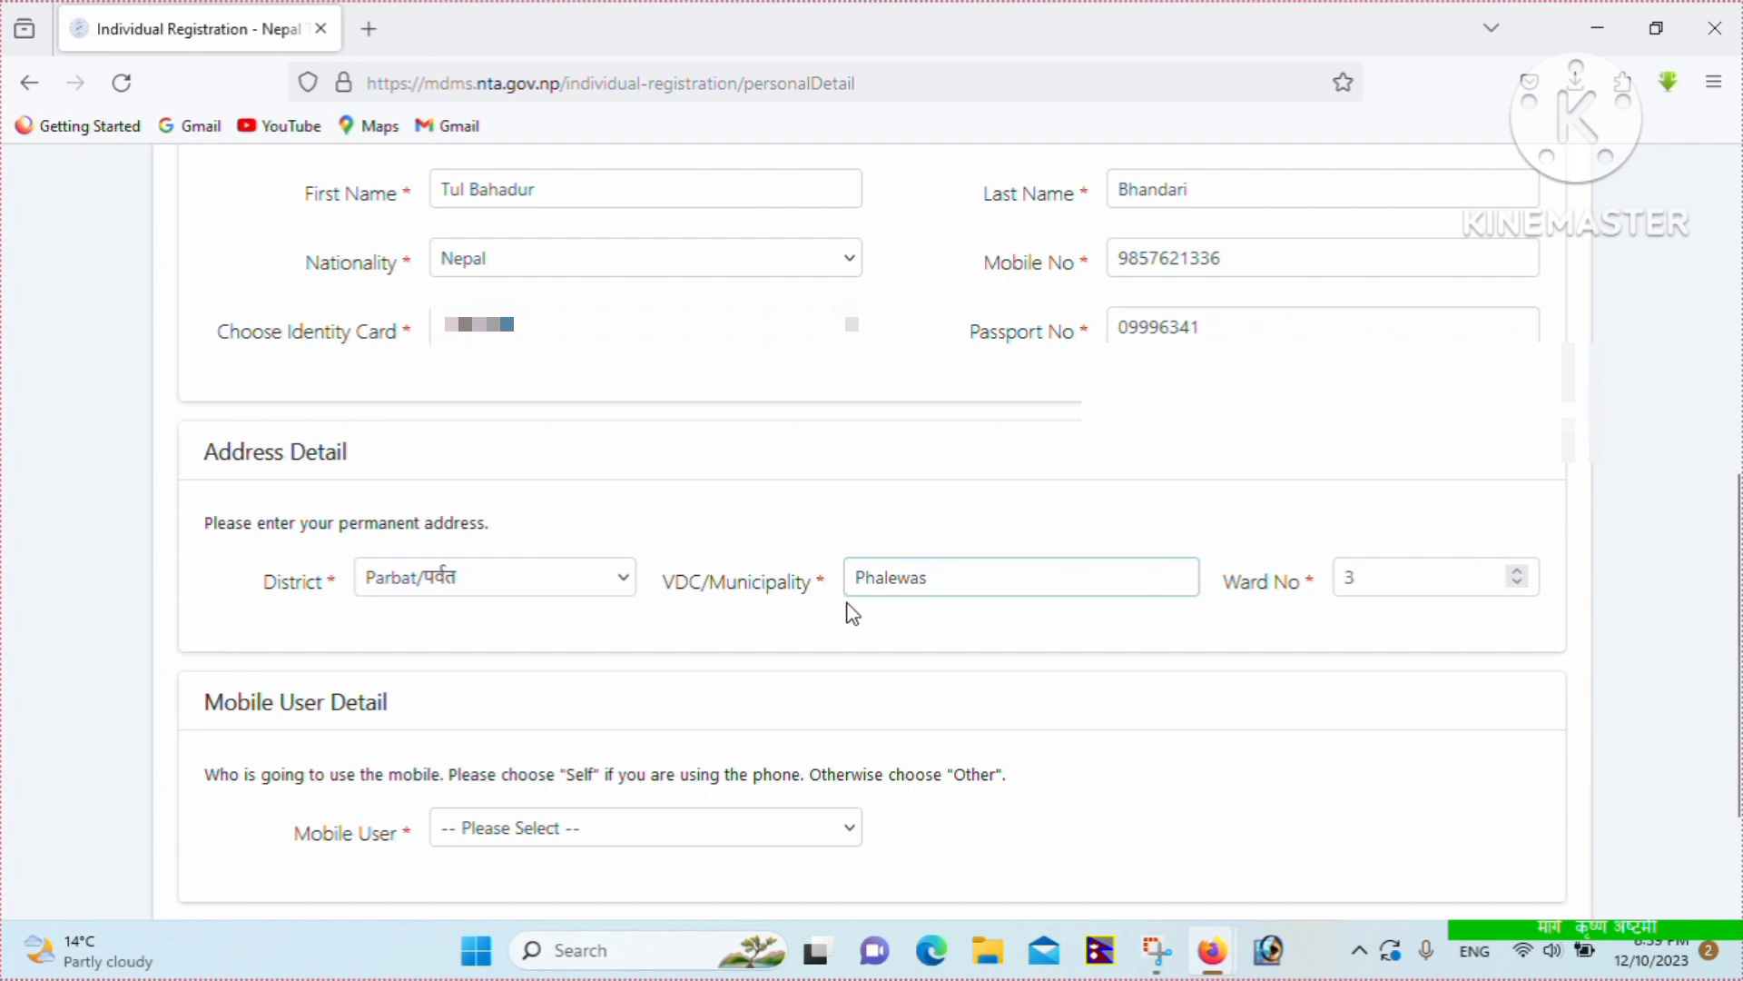
scroll(849, 603, "down", 2)
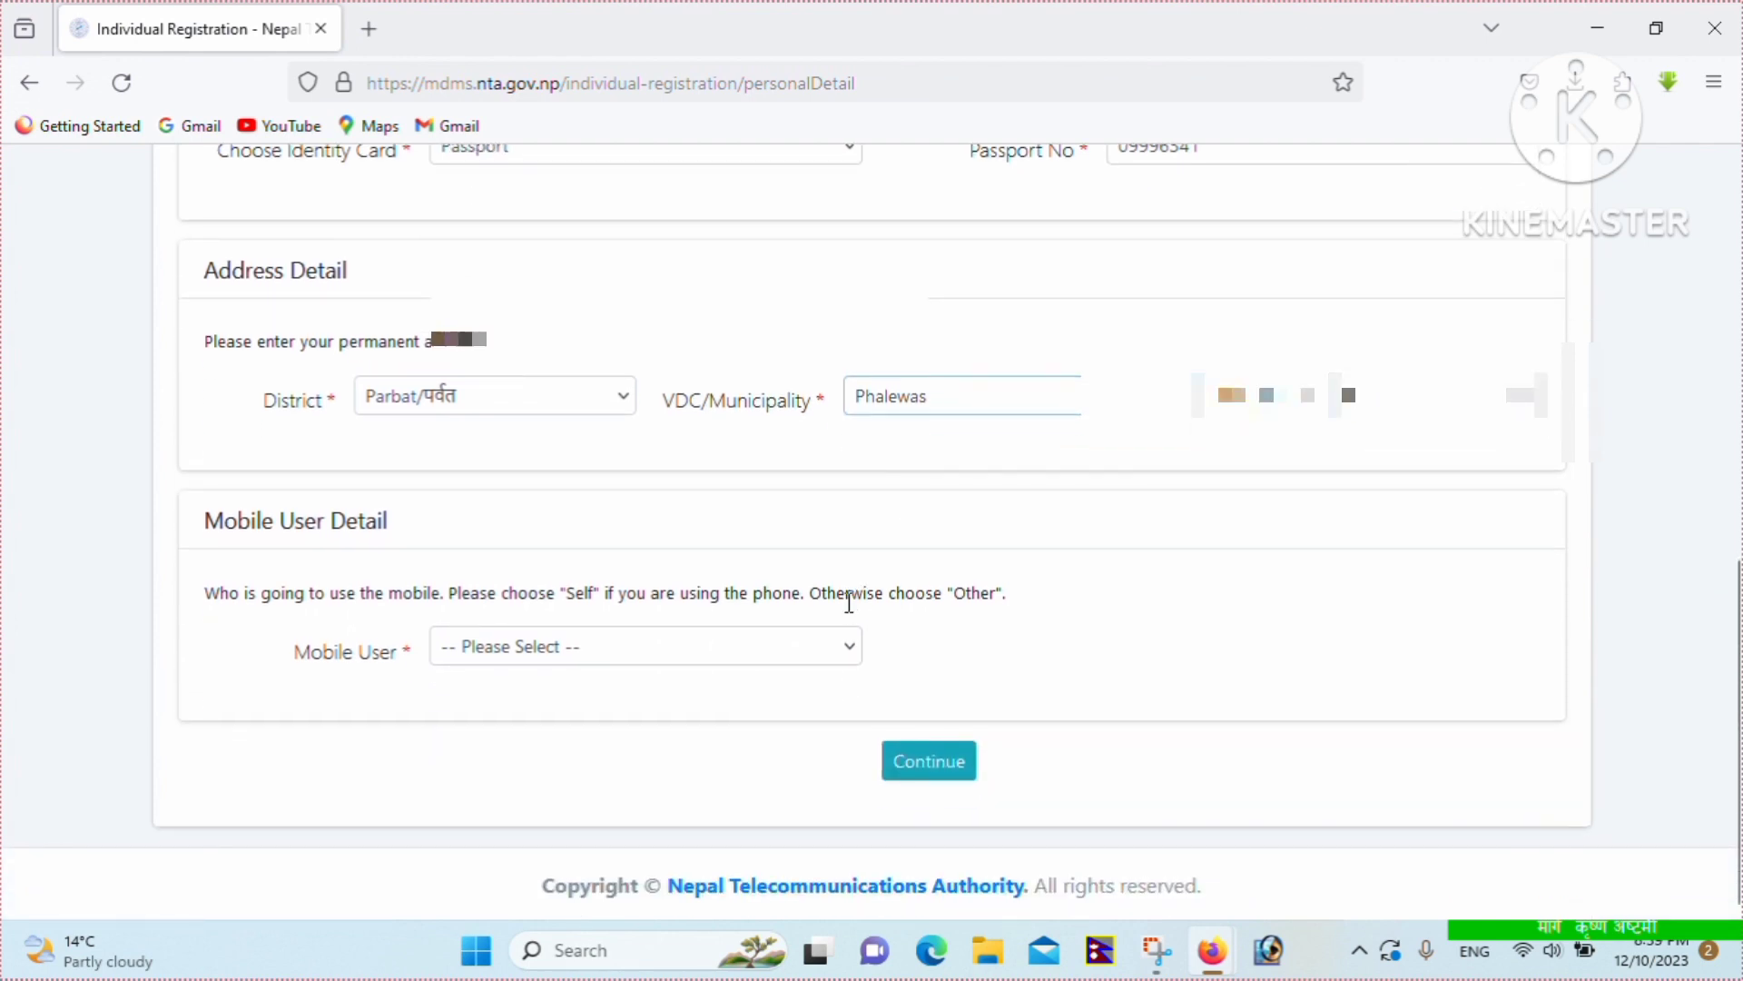
- Set Mobile User to Other
left_click(532, 661)
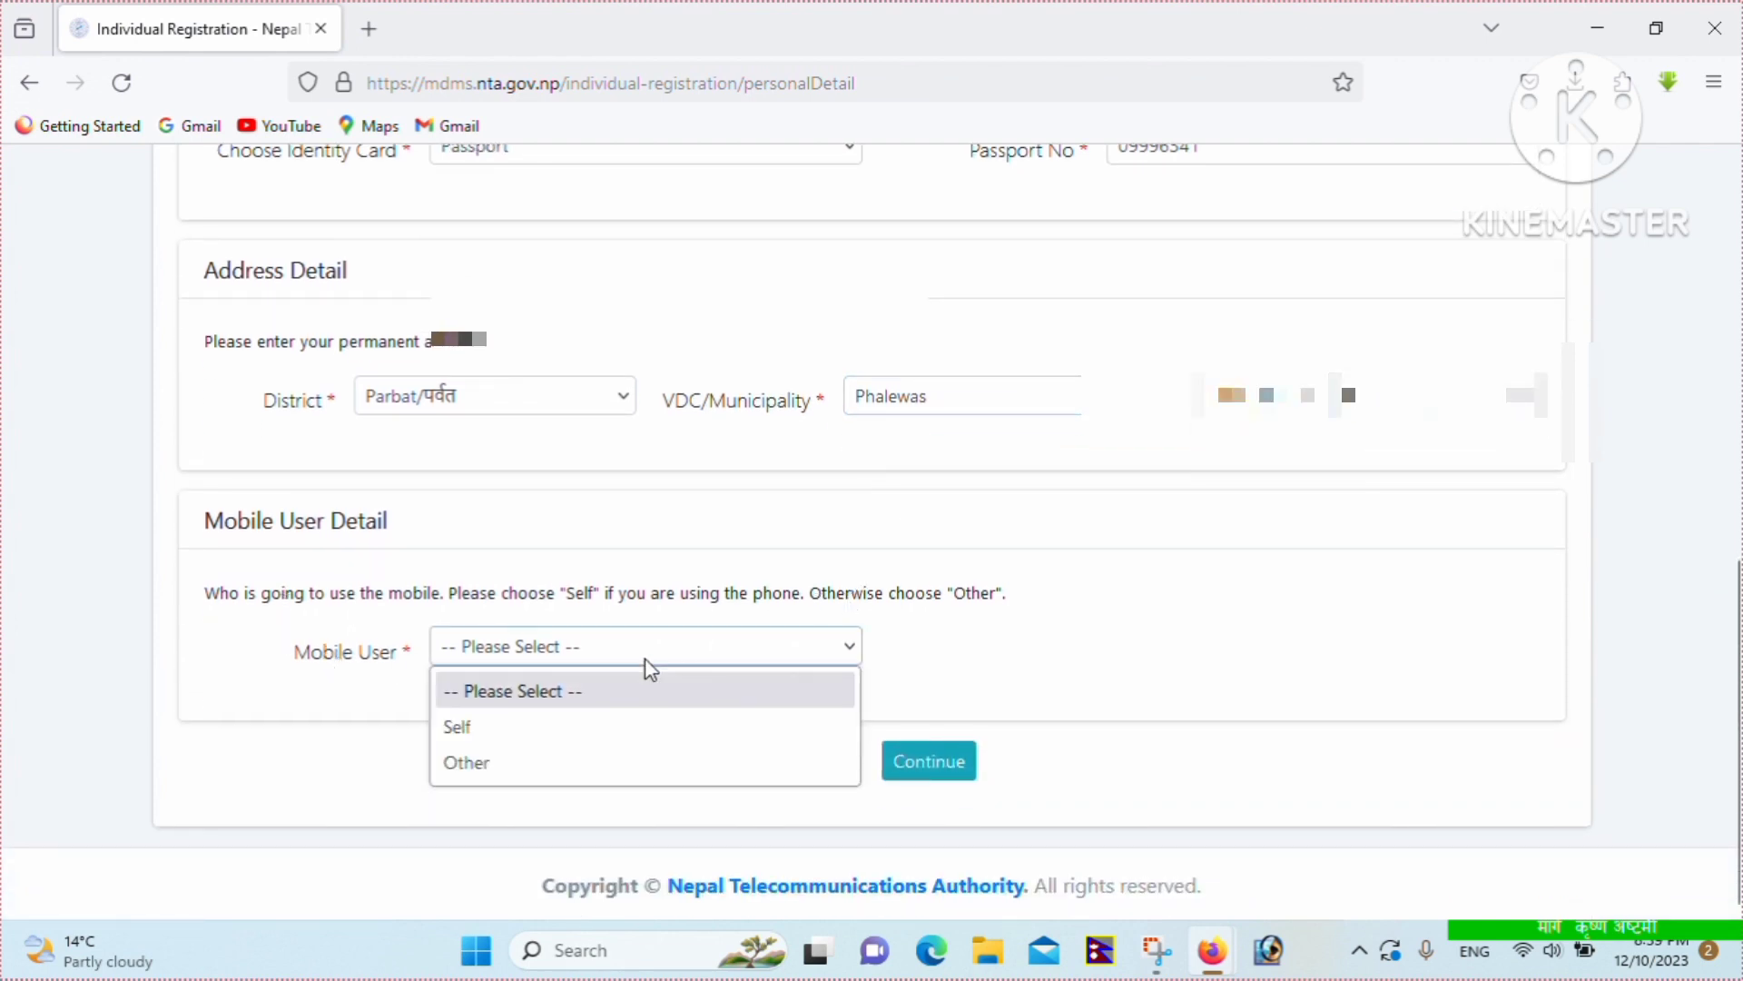
left_click(470, 761)
scroll(1173, 616, "down", 2)
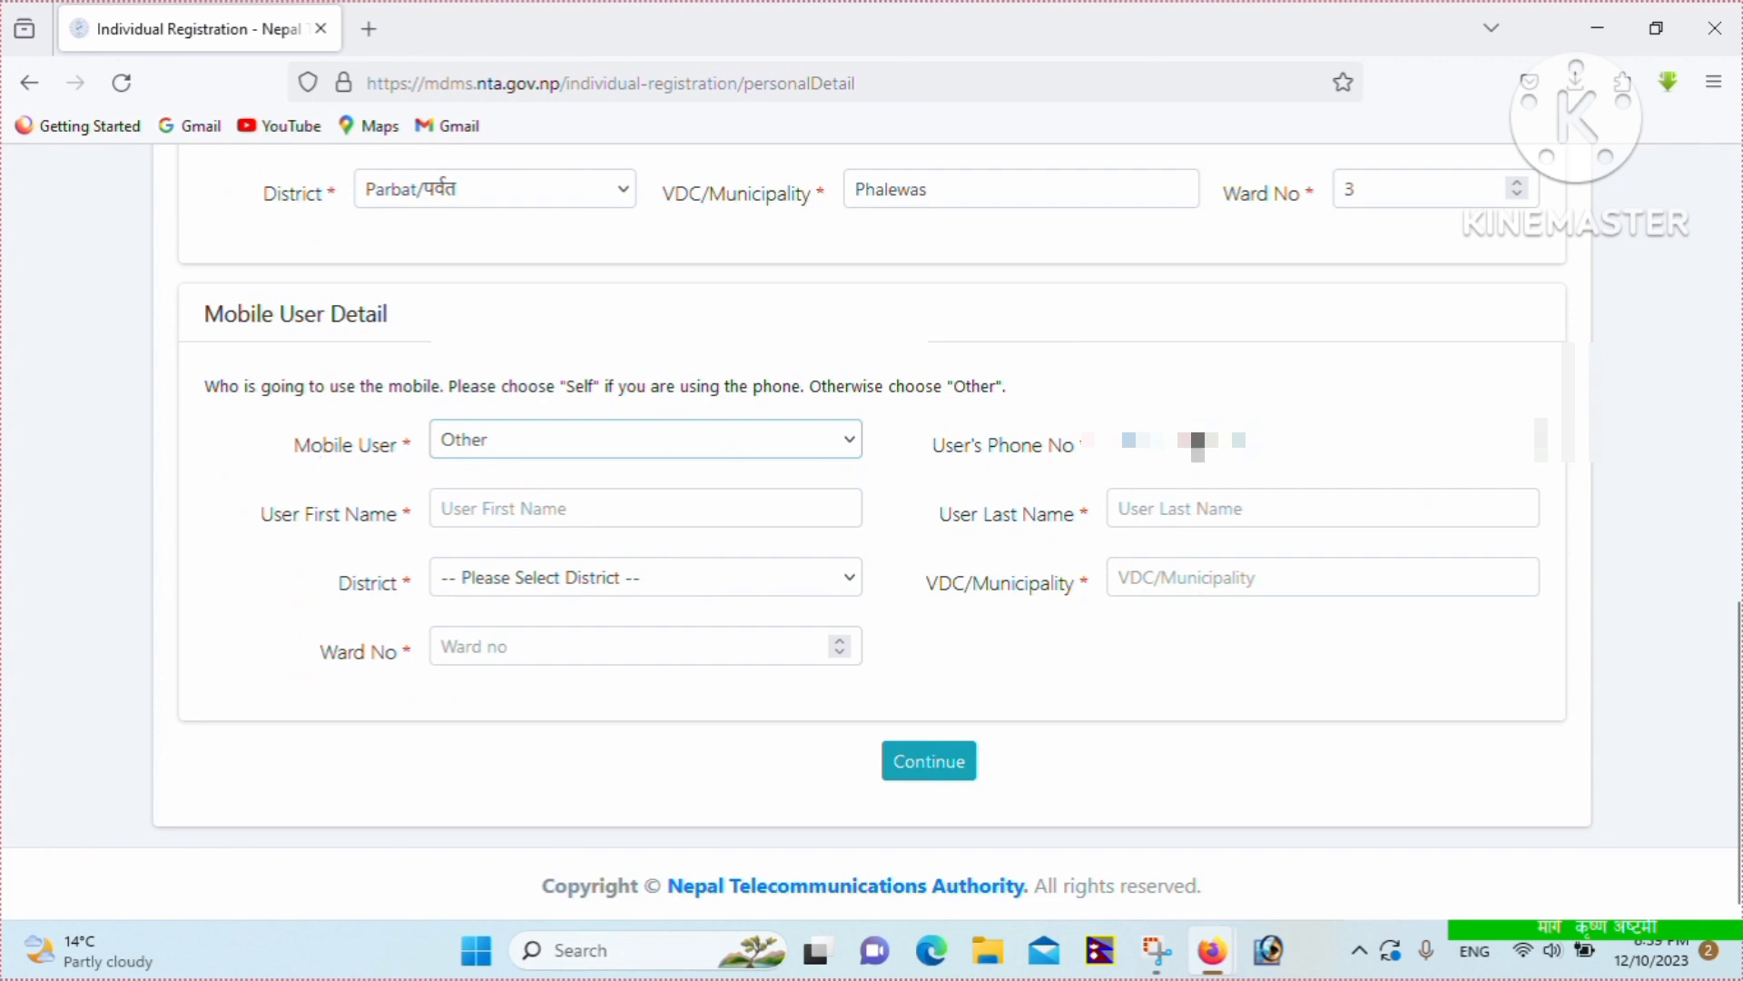
scroll(1198, 454, "up", 8)
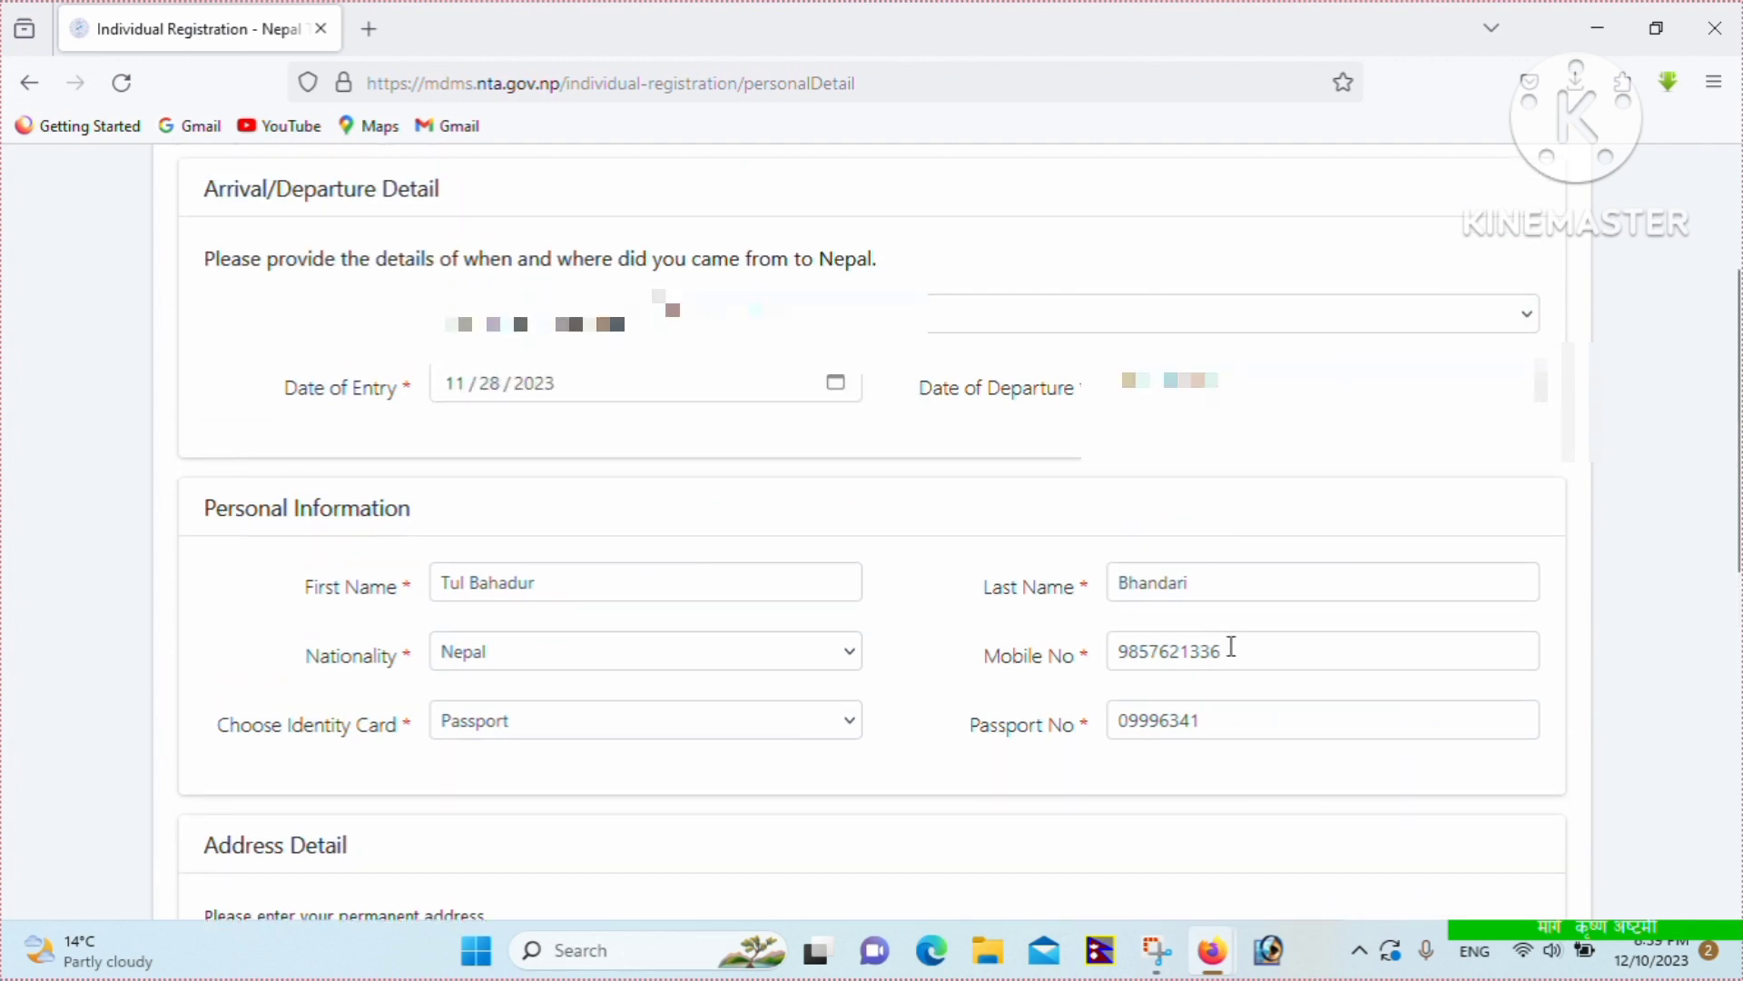
- Copy the registrant's Mobile No into the User's Phone No field
left_click_drag(1229, 651, 1102, 652)
key("ctrl+c")
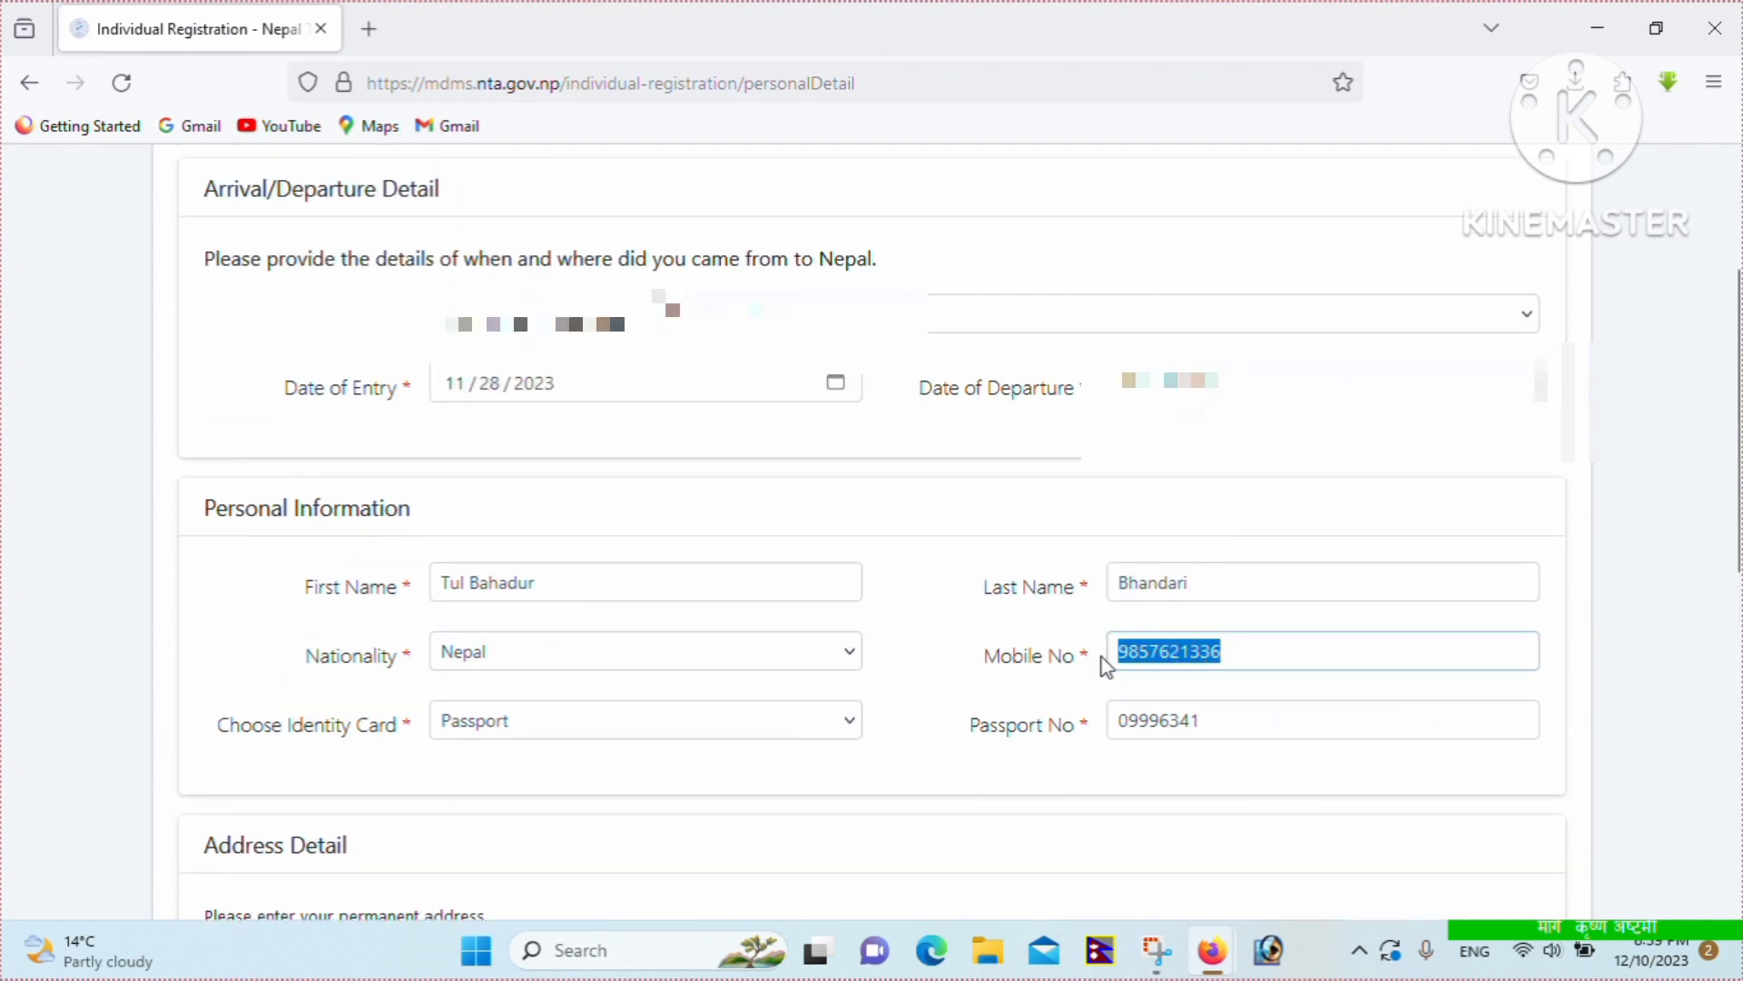
scroll(1262, 582, "down", 5)
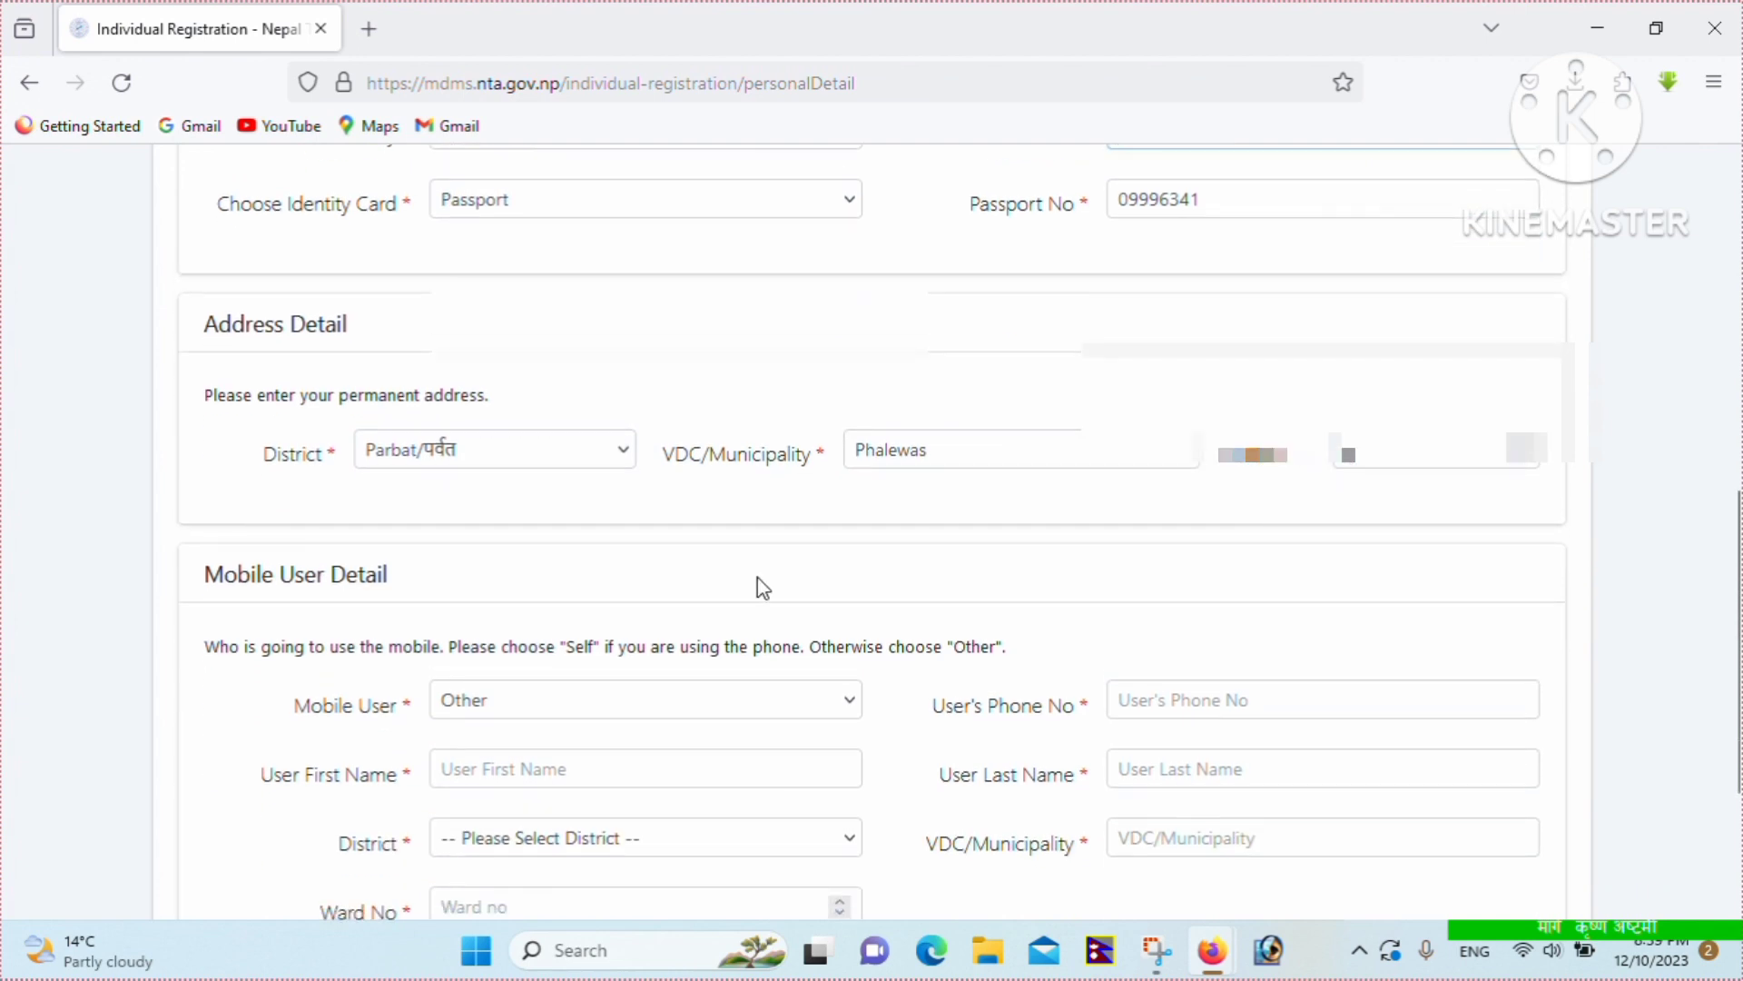
left_click(1189, 707)
key("ctrl+v")
scroll(1190, 706, "down", 3)
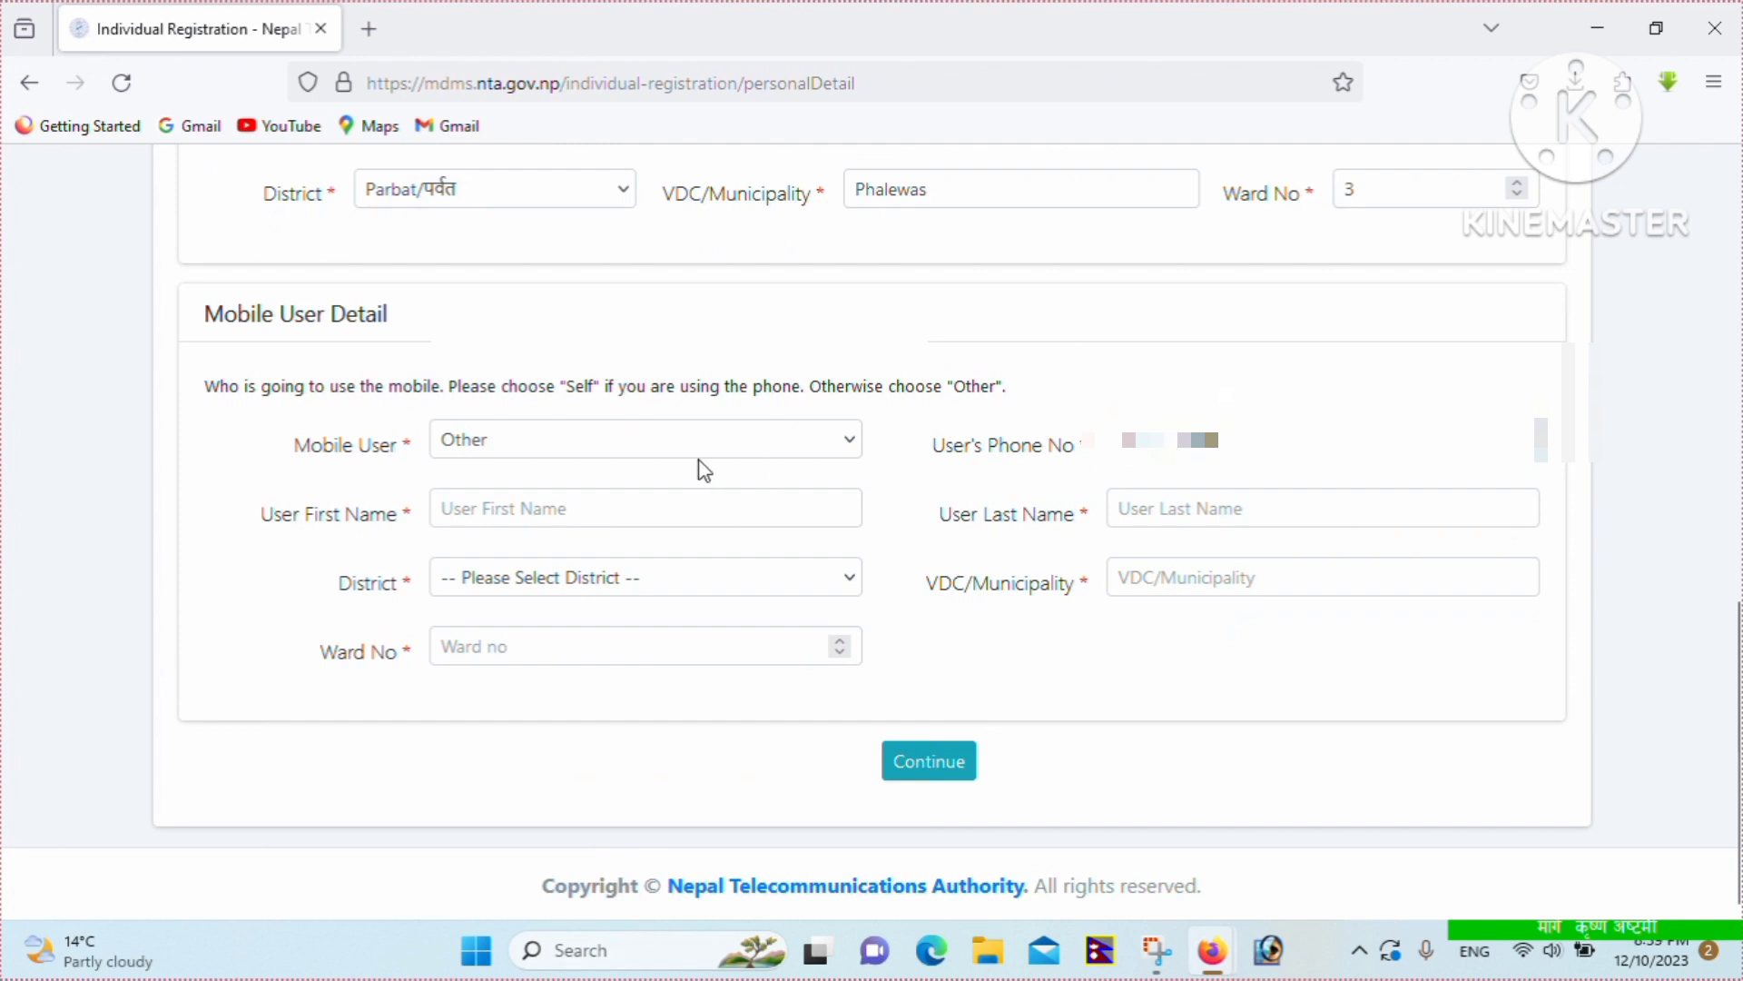
- Enter the mobile user's first name in User First Name, fixing a typo
left_click(498, 509)
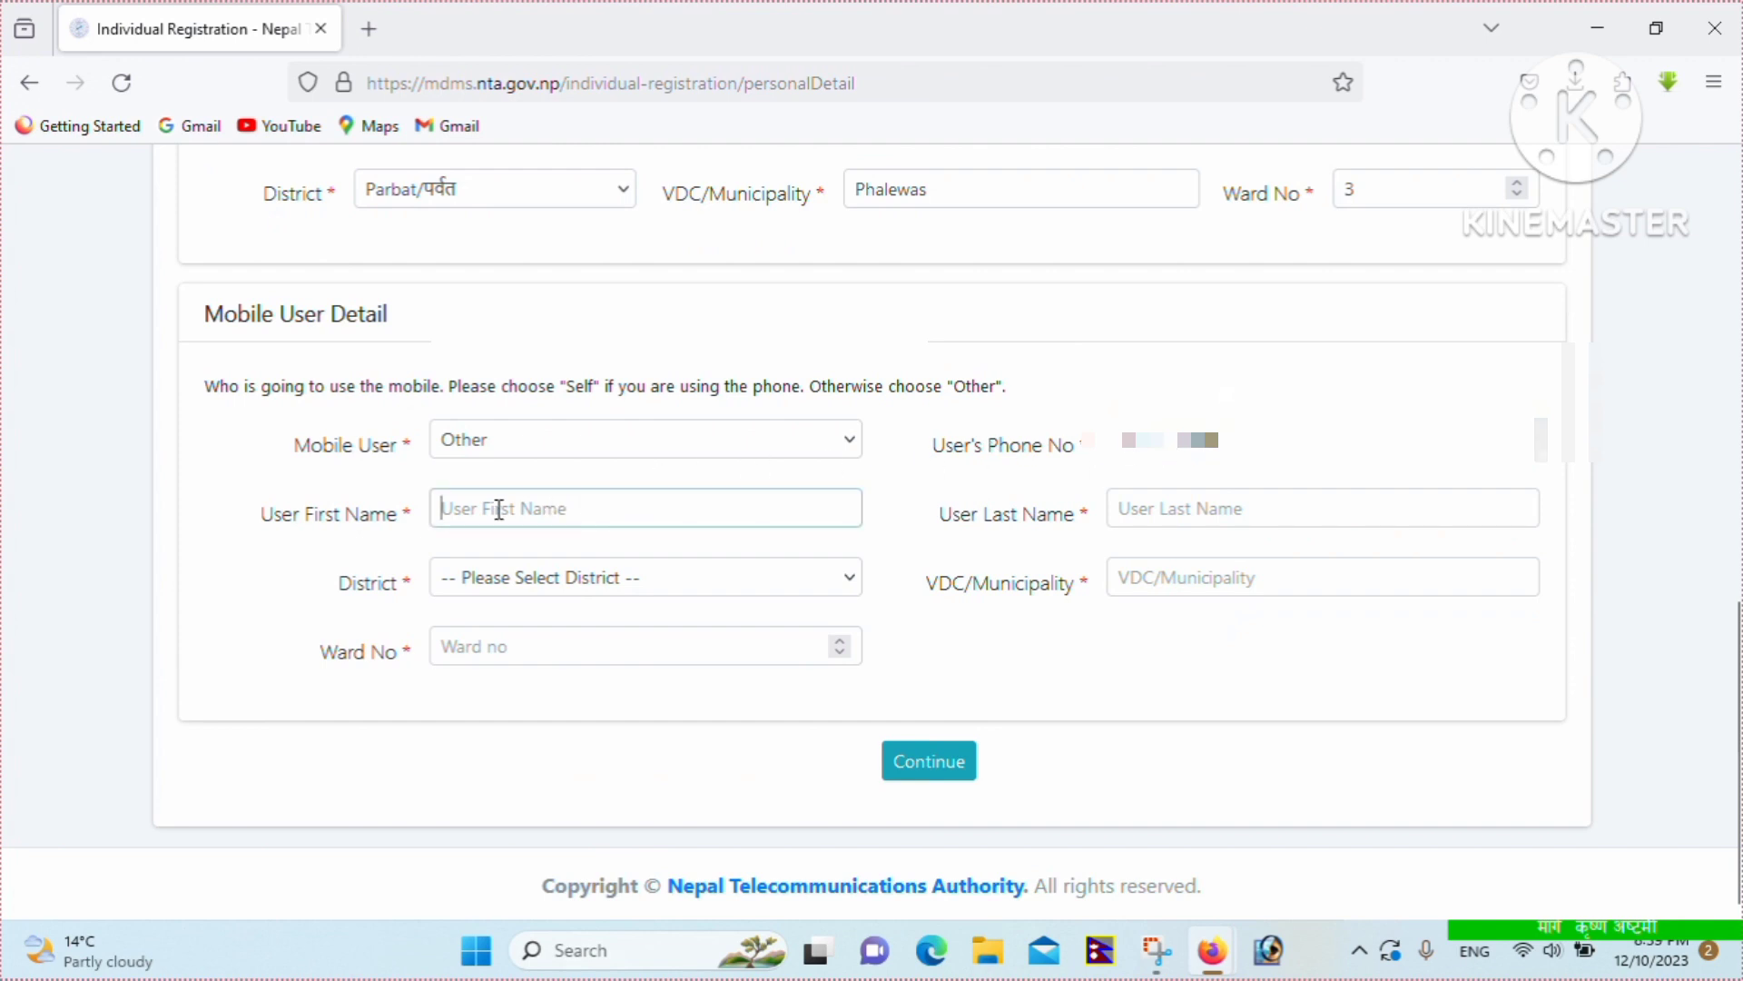
type("On")
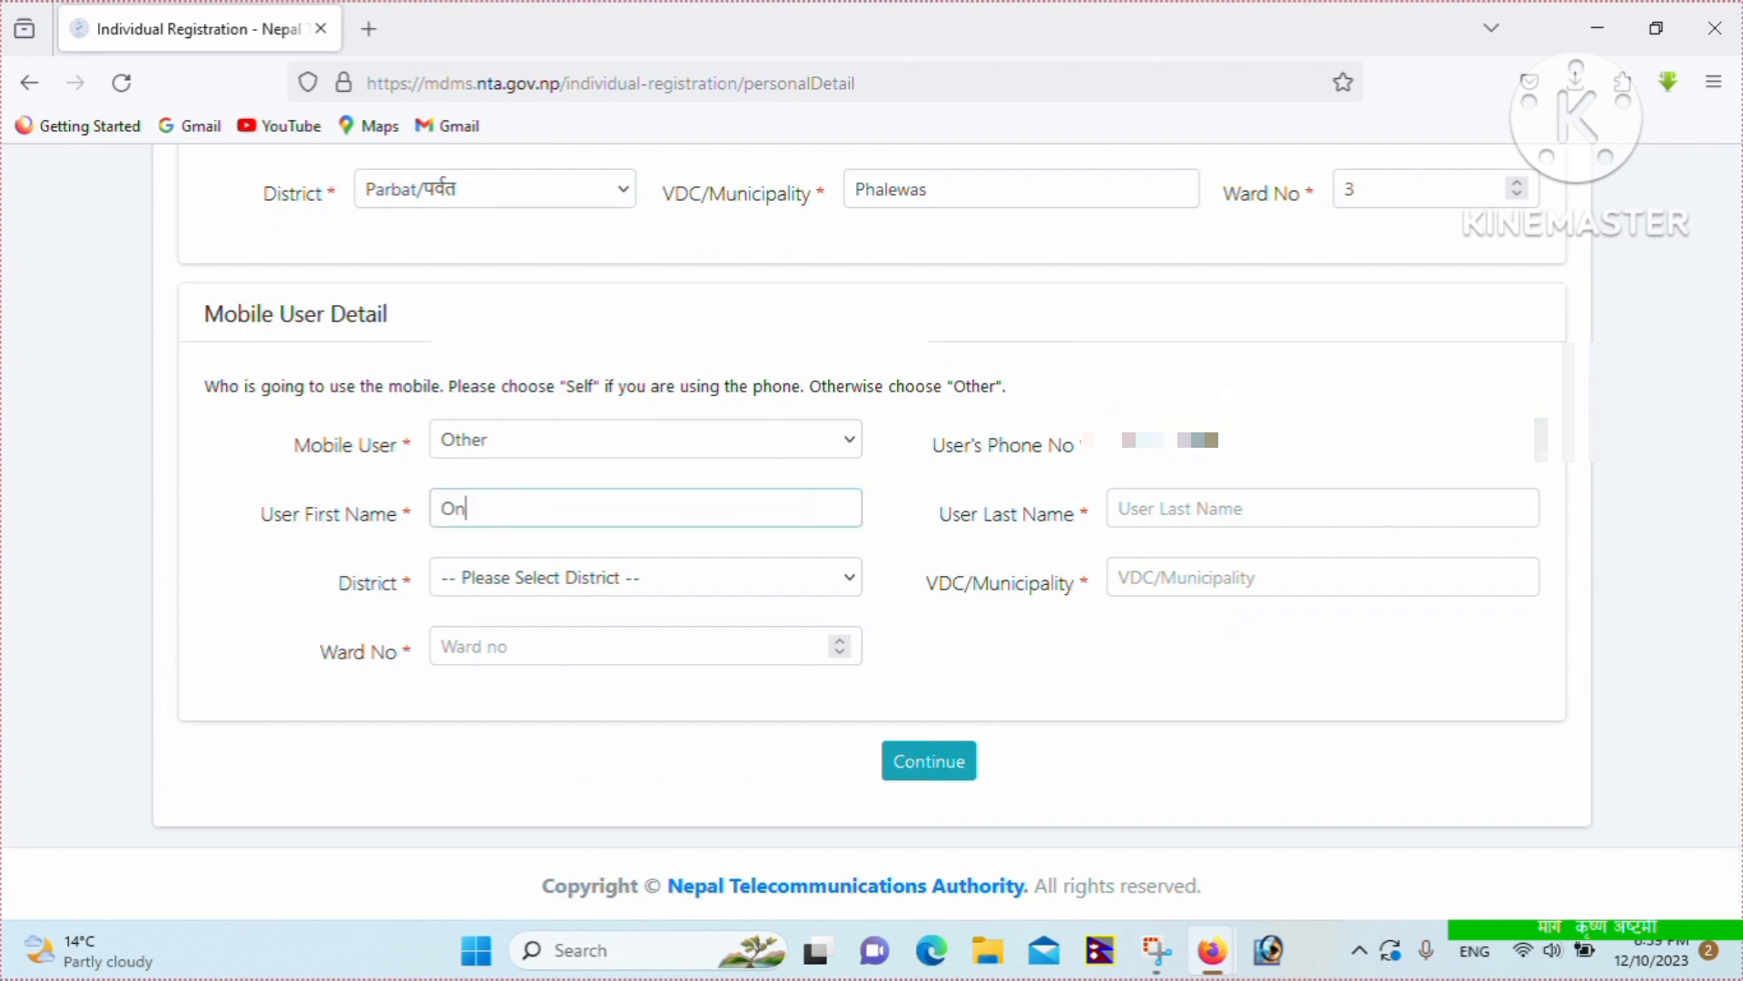
key("BackSpace")
type("m")
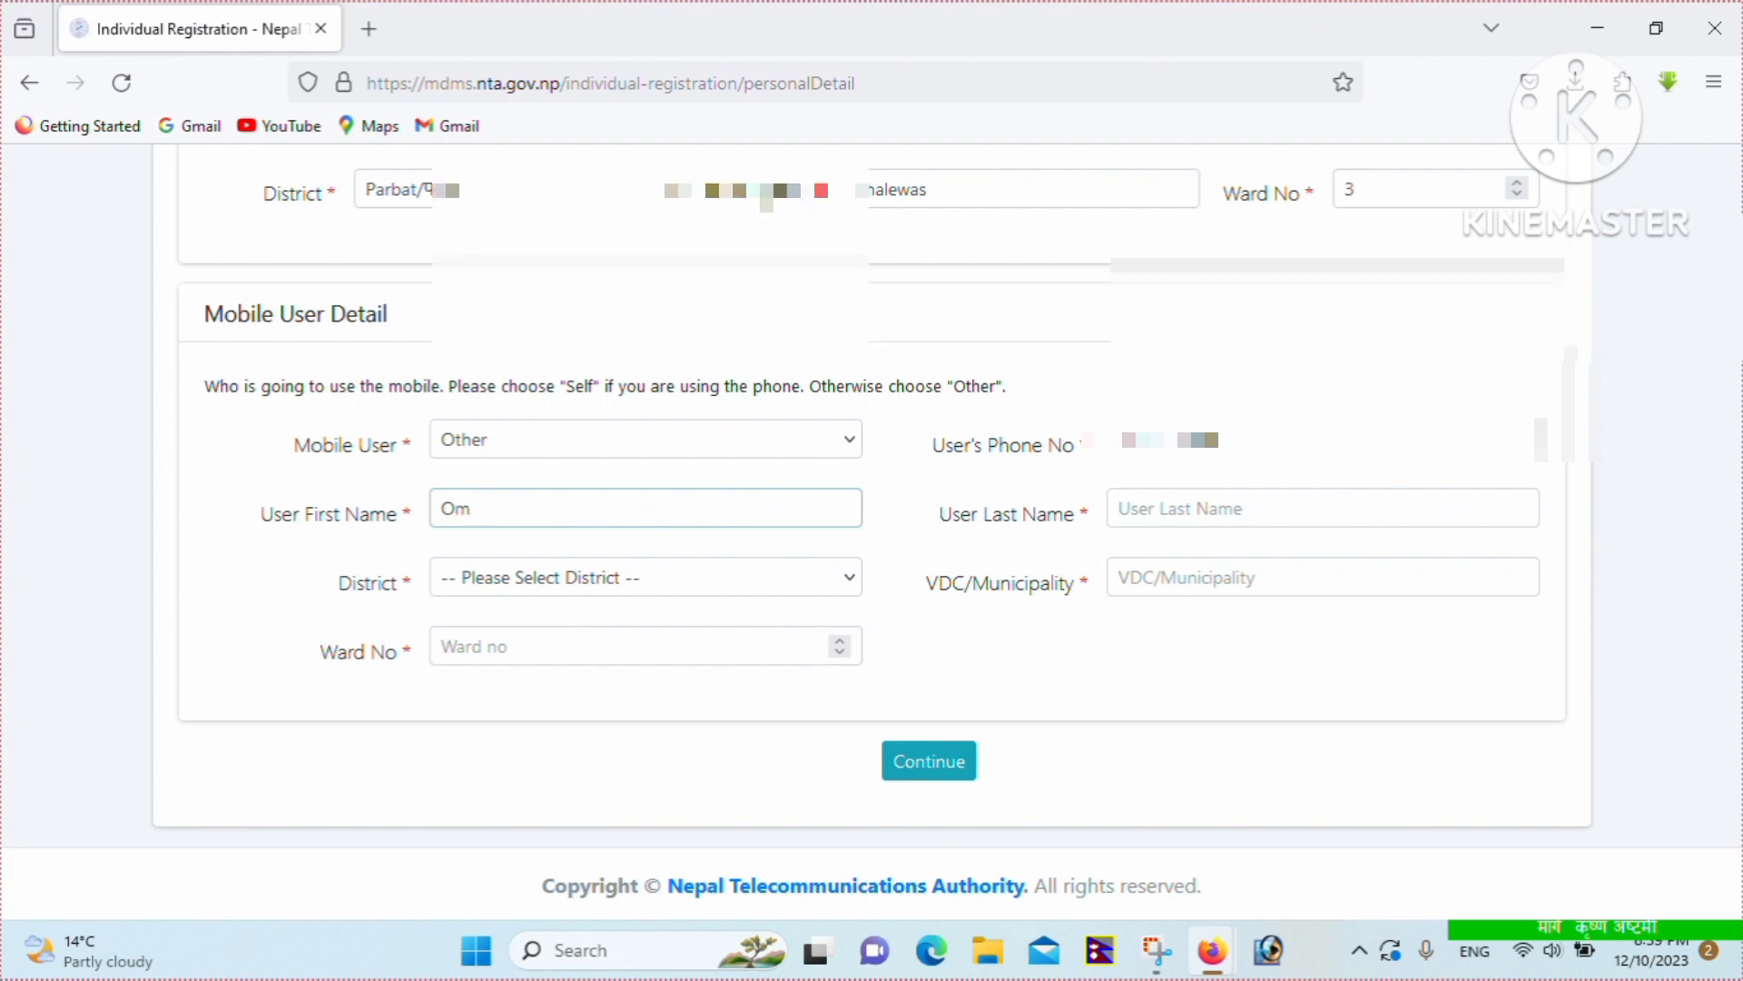
- Enter the mobile user's surname and move the middle name into the first-name field
left_click(1150, 503)
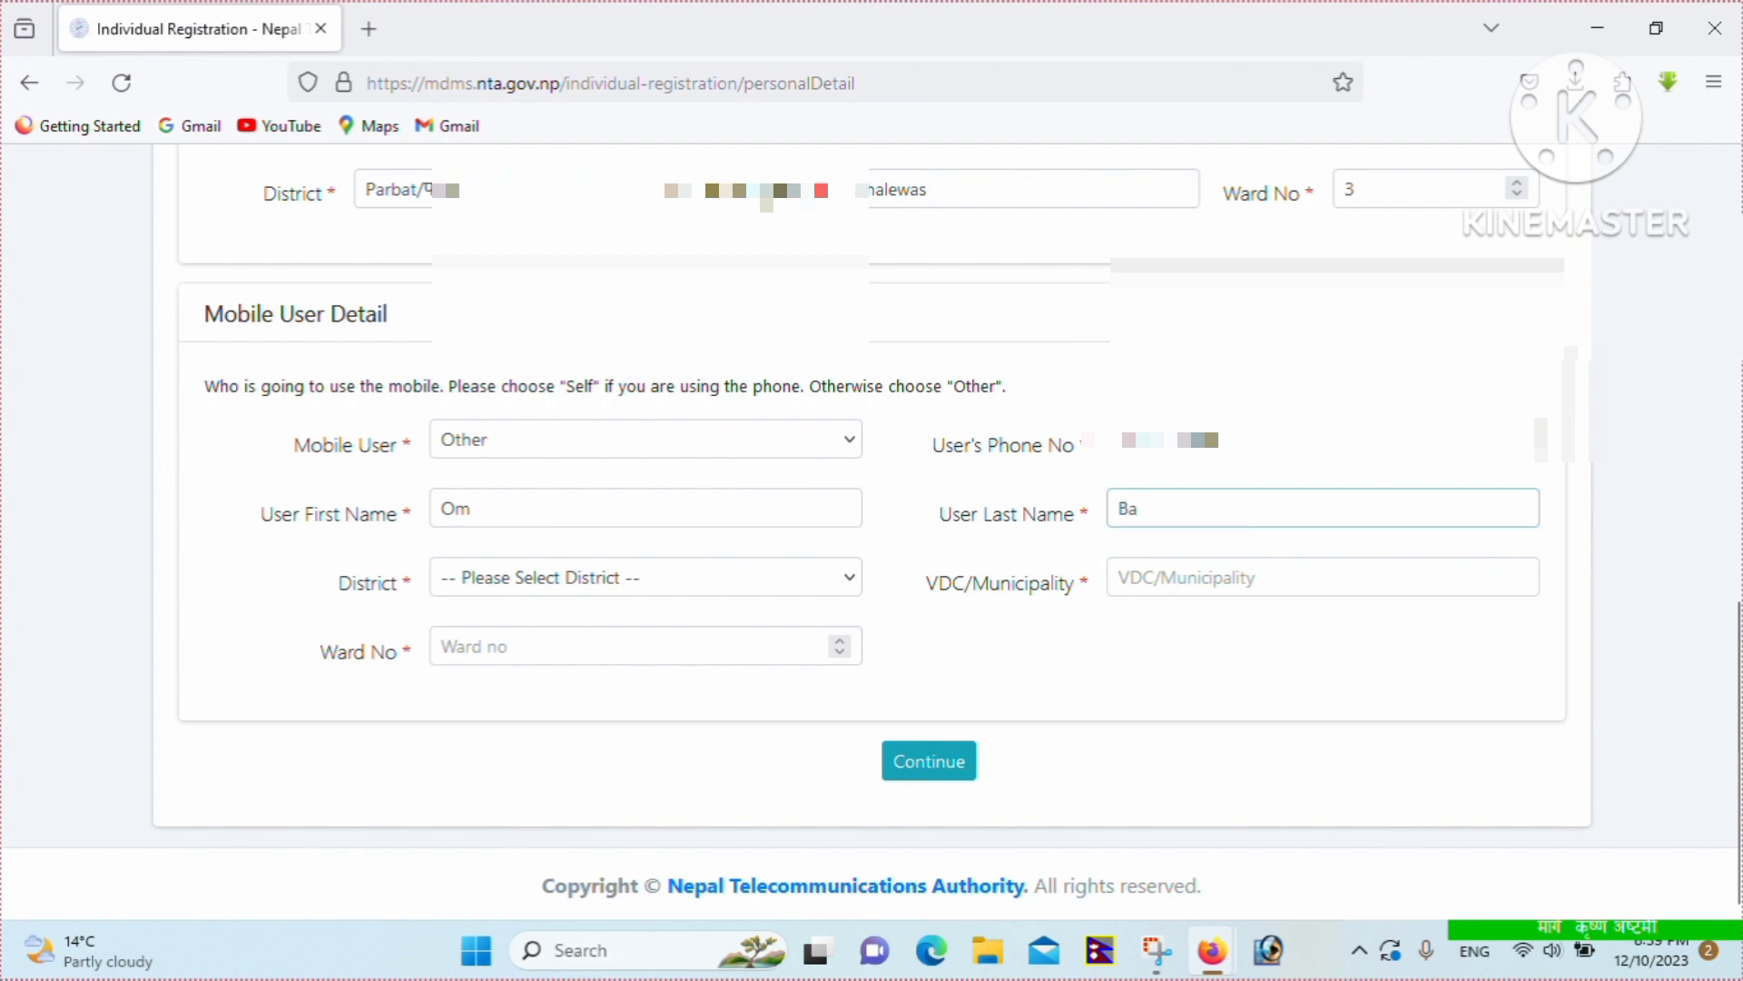
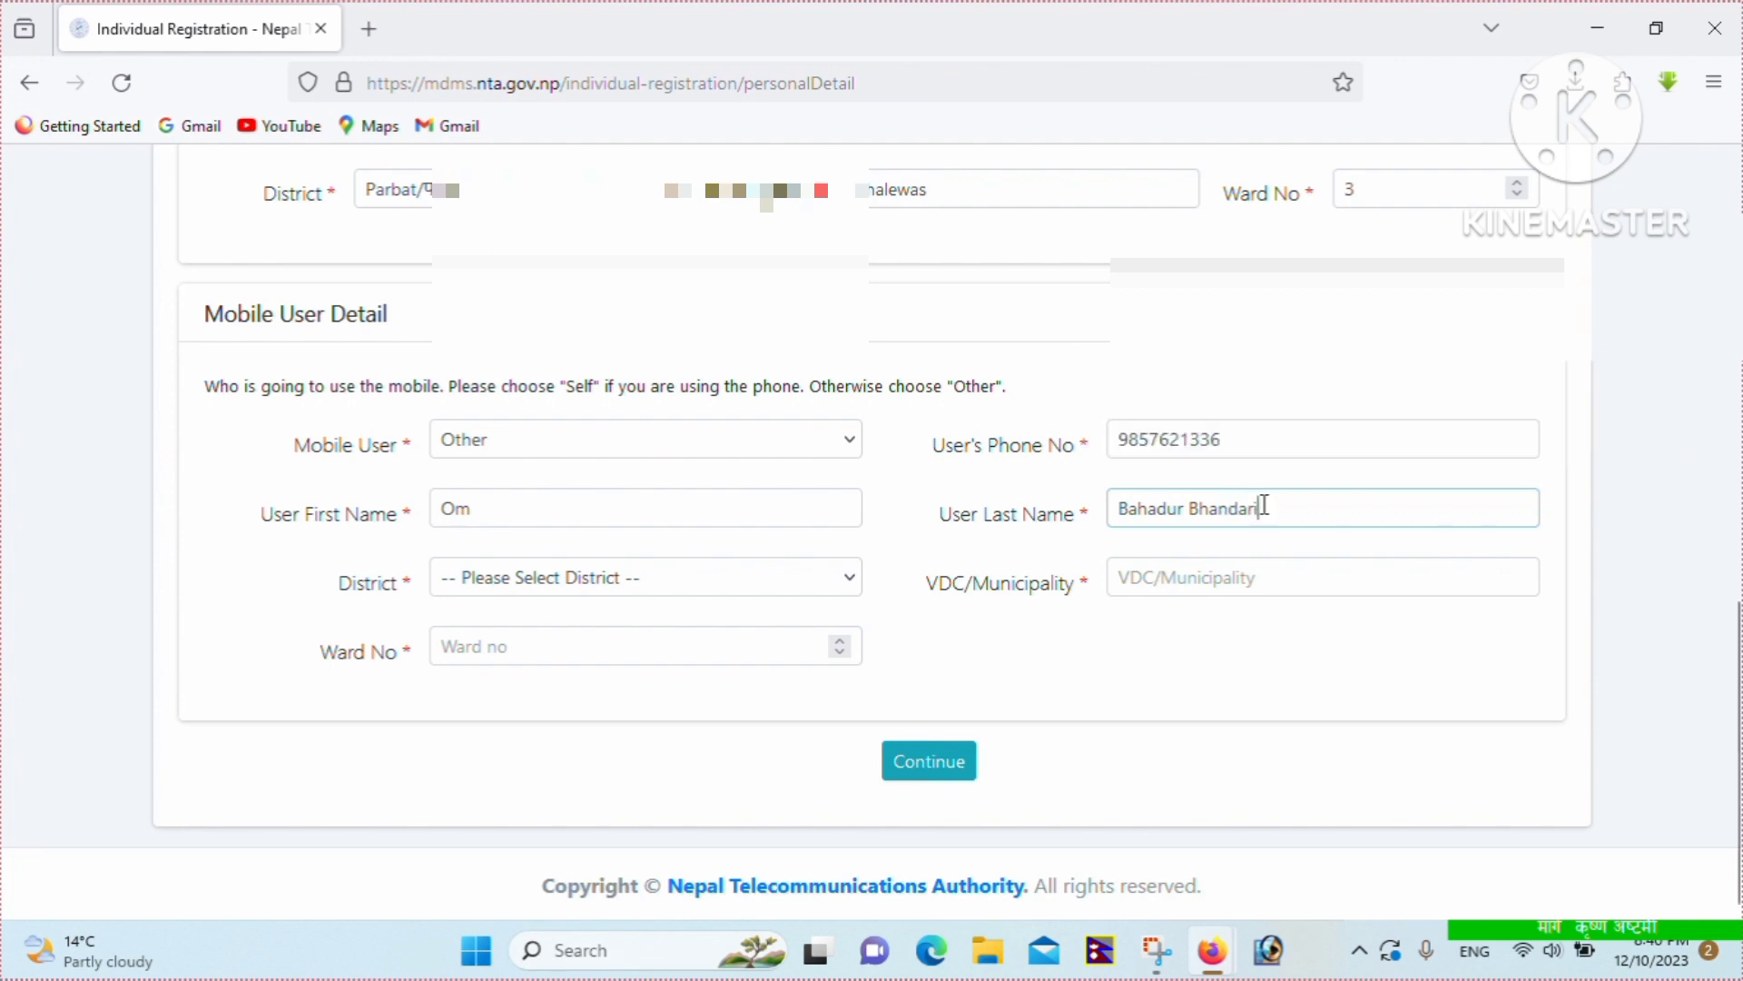
left_click_drag(1258, 508, 1184, 516)
key("ctrl+c")
left_click(1118, 510)
key("BackSpace")
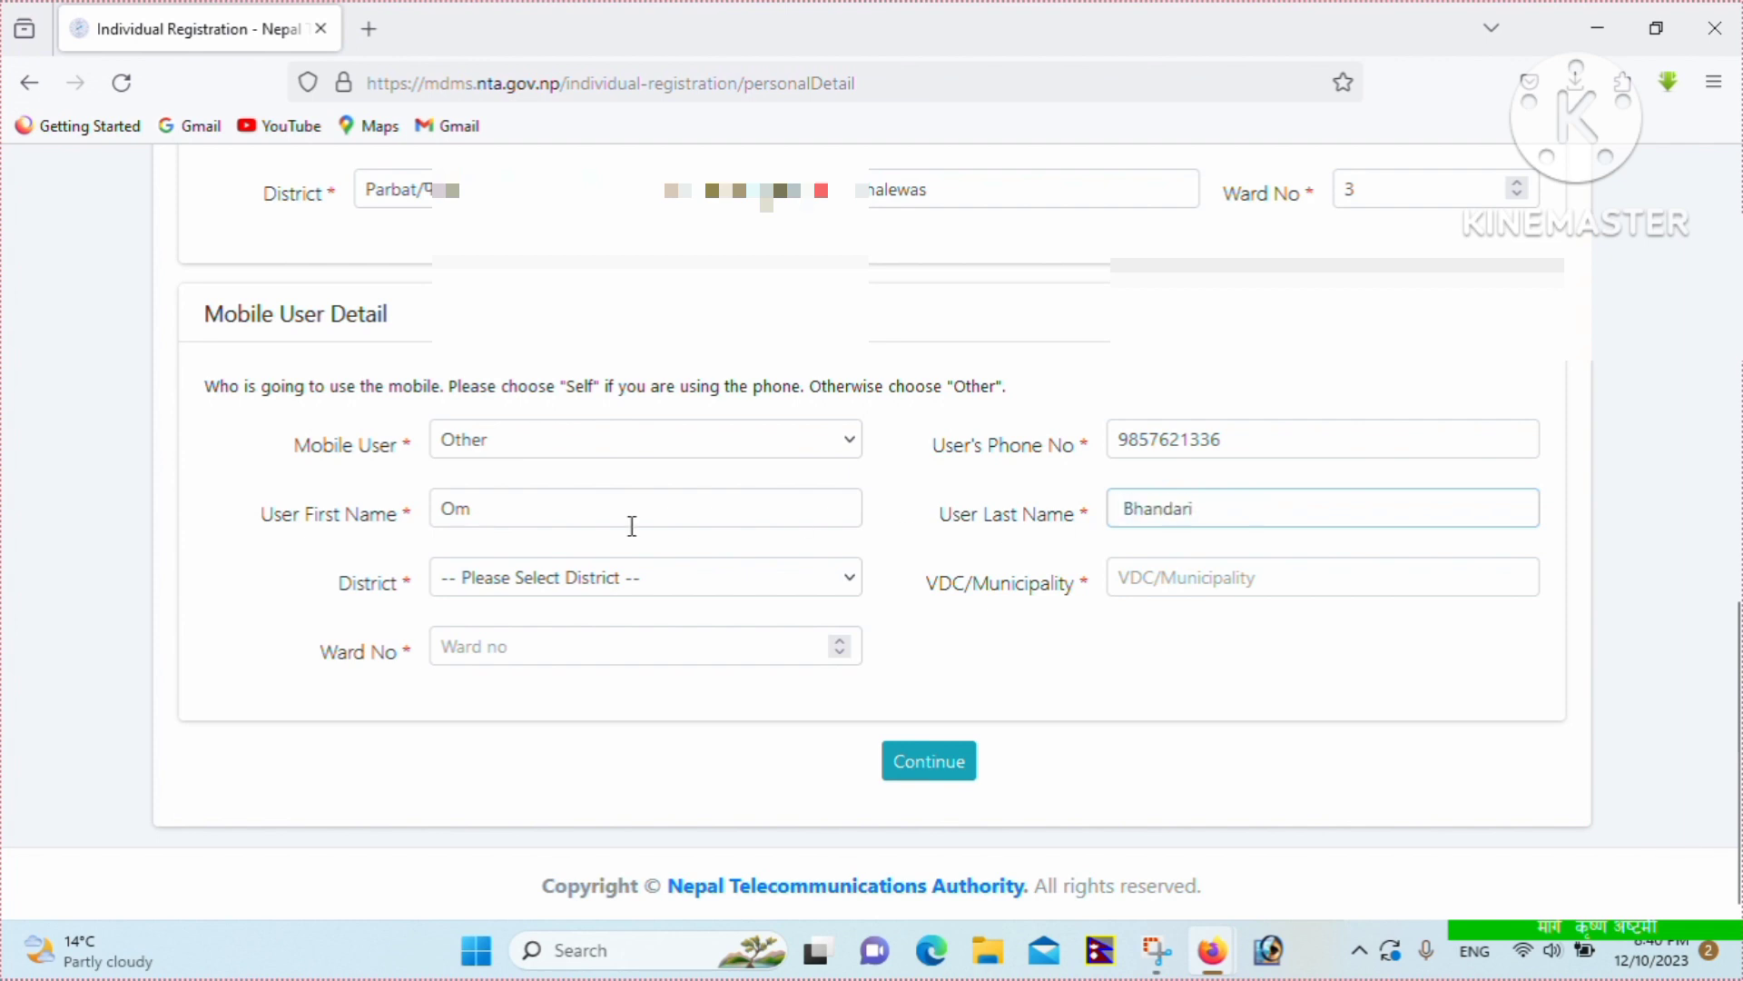
left_click(584, 520)
key("ctrl+v")
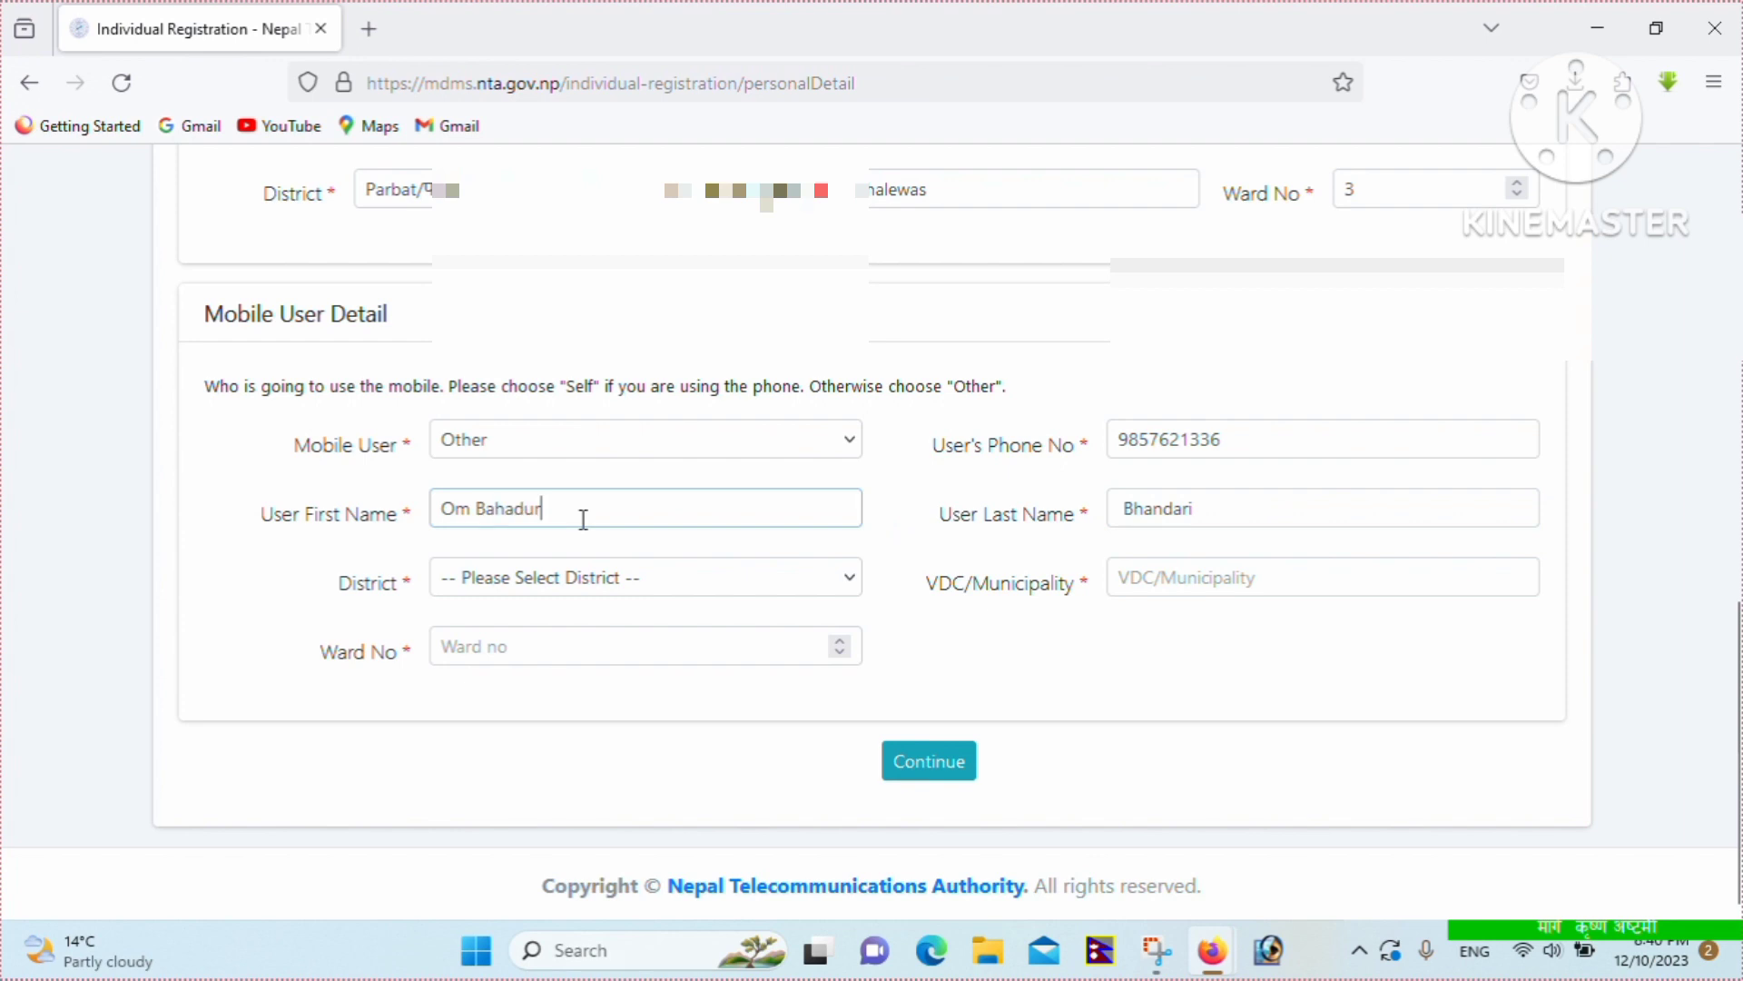
- Give the mobile user Parbat/पर्वत district, Phalewas municipality, ward 2, and continue to Step 4
left_click(673, 575)
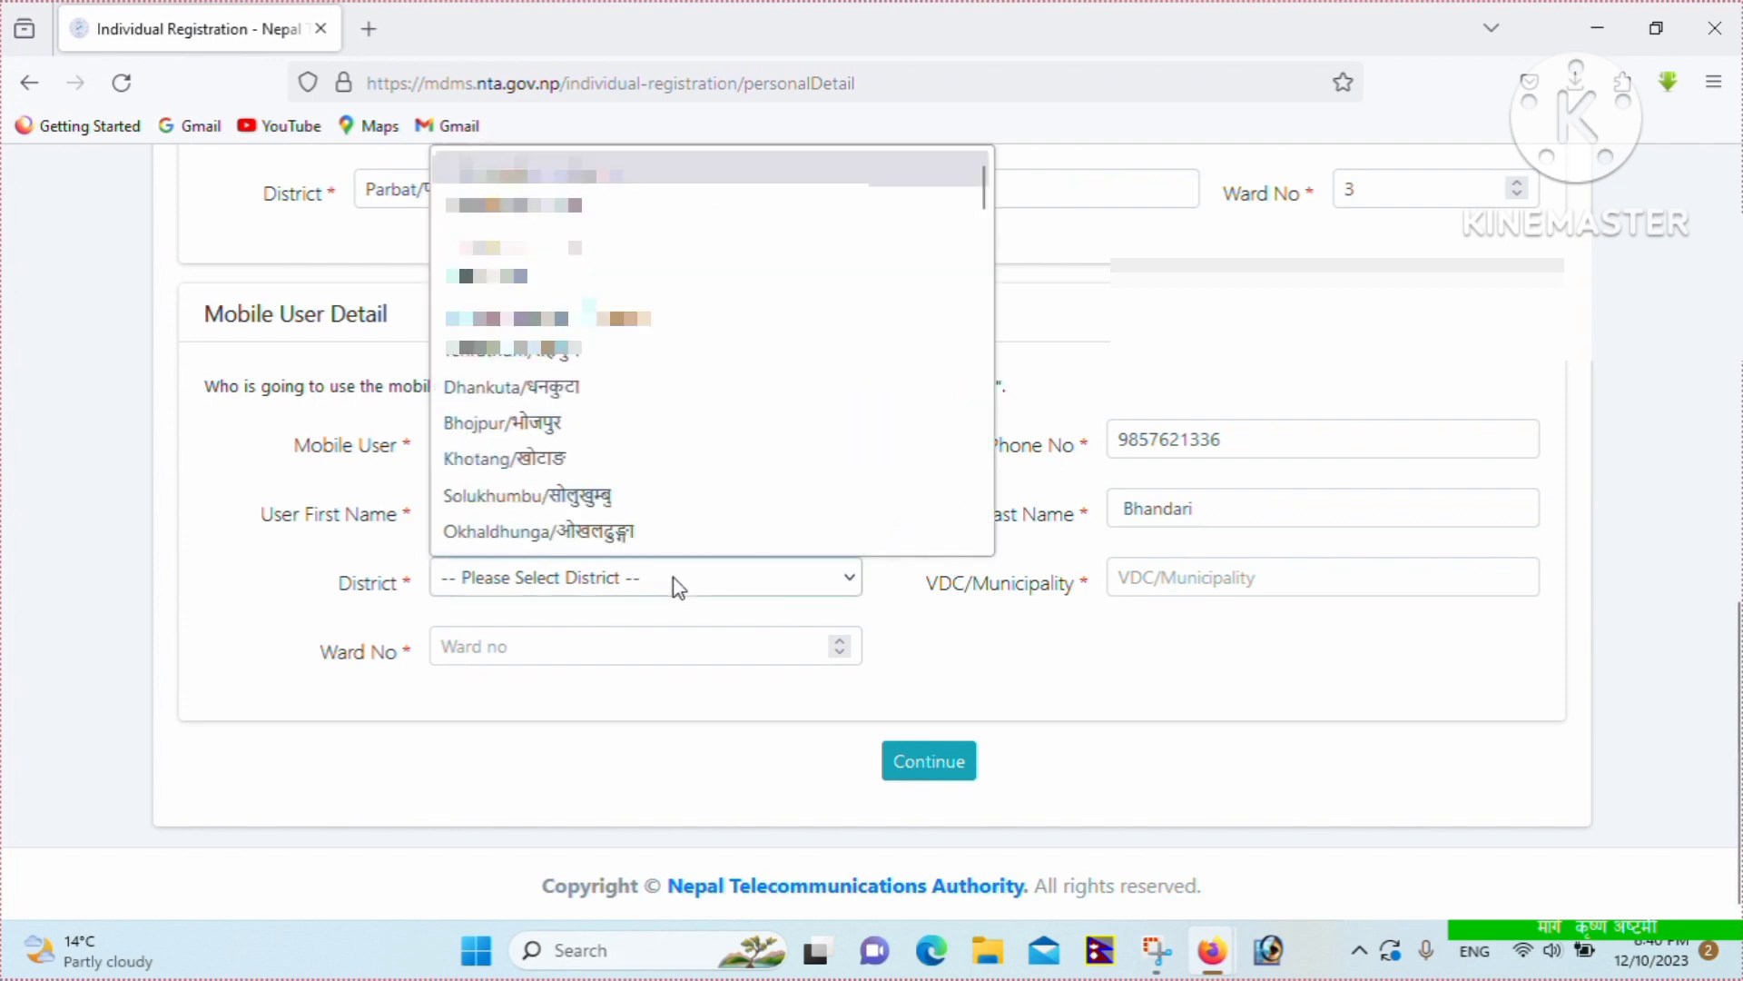
scroll(563, 410, "down", 10)
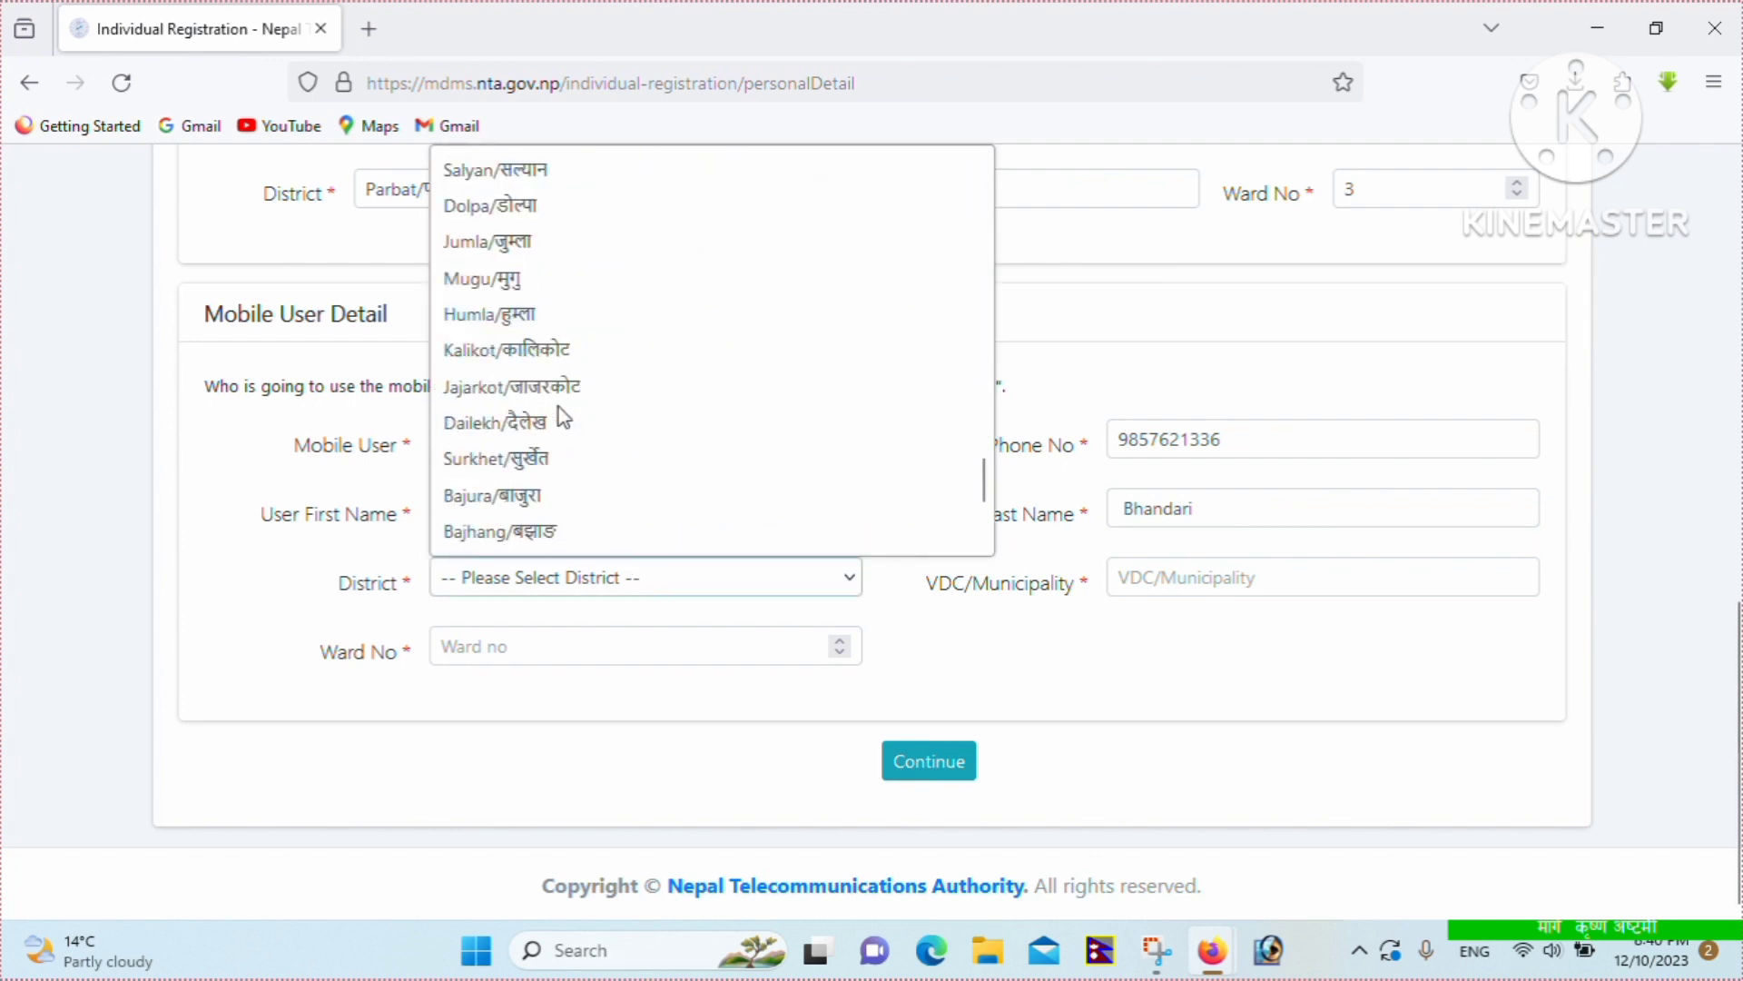
scroll(558, 409, "down", 3)
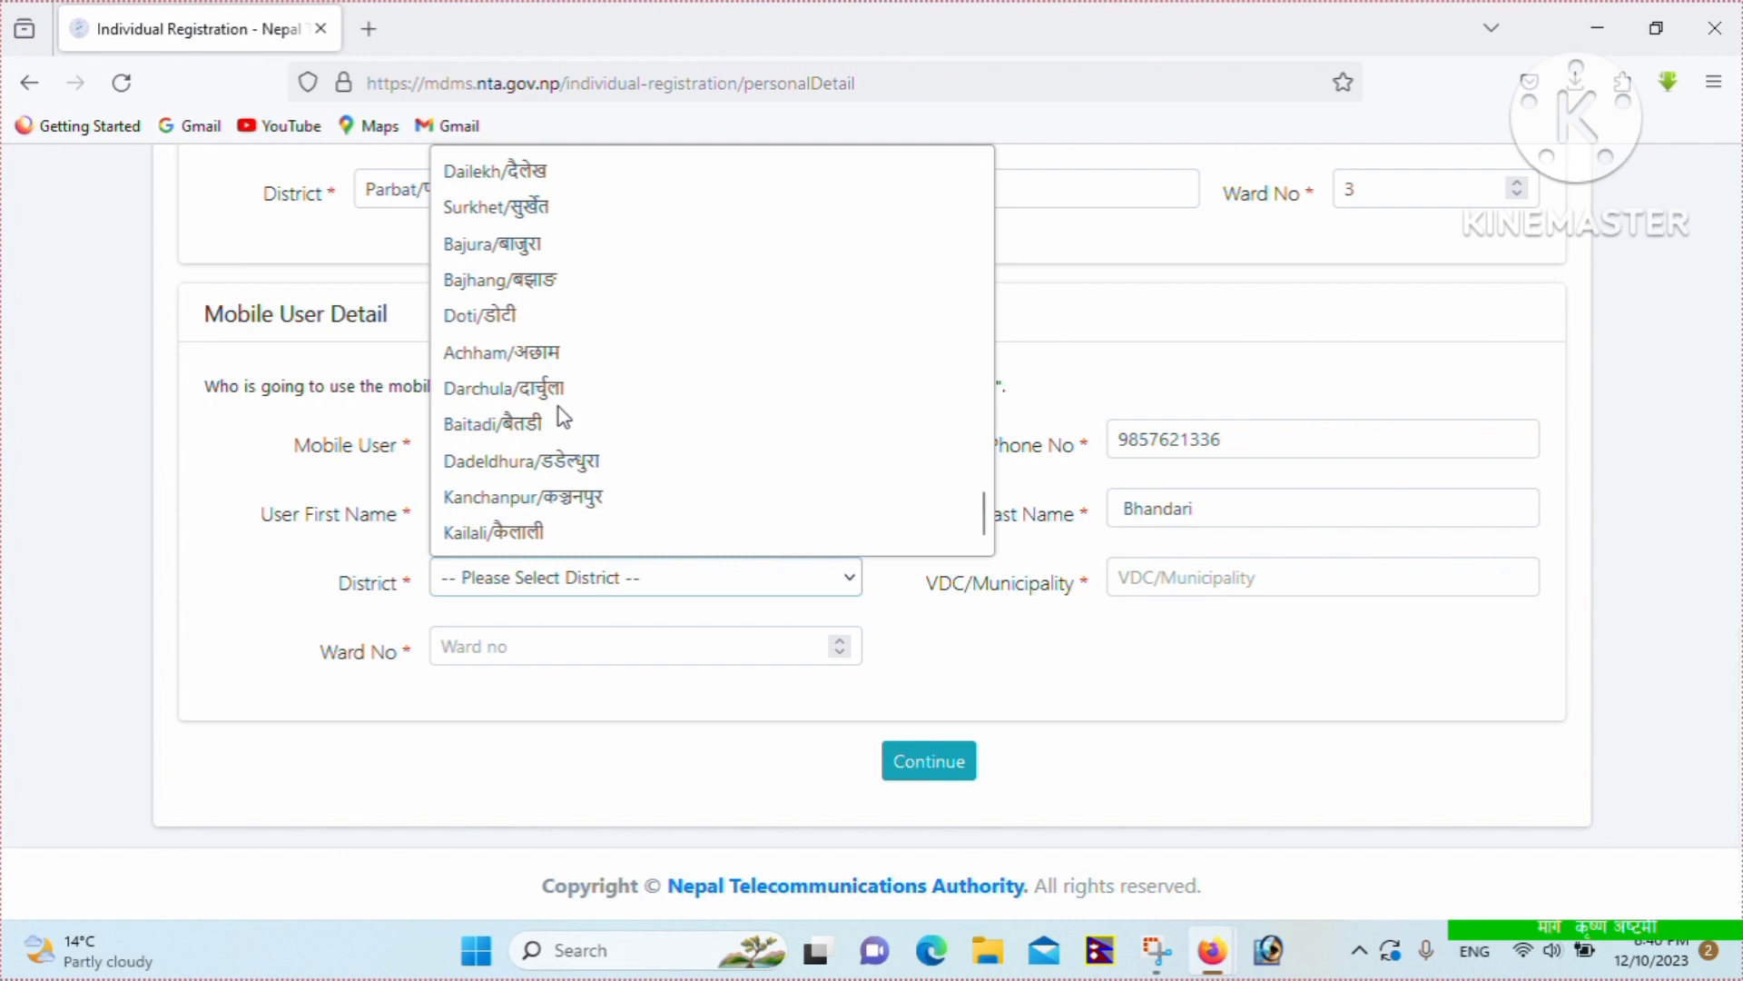
scroll(559, 406, "up", 12)
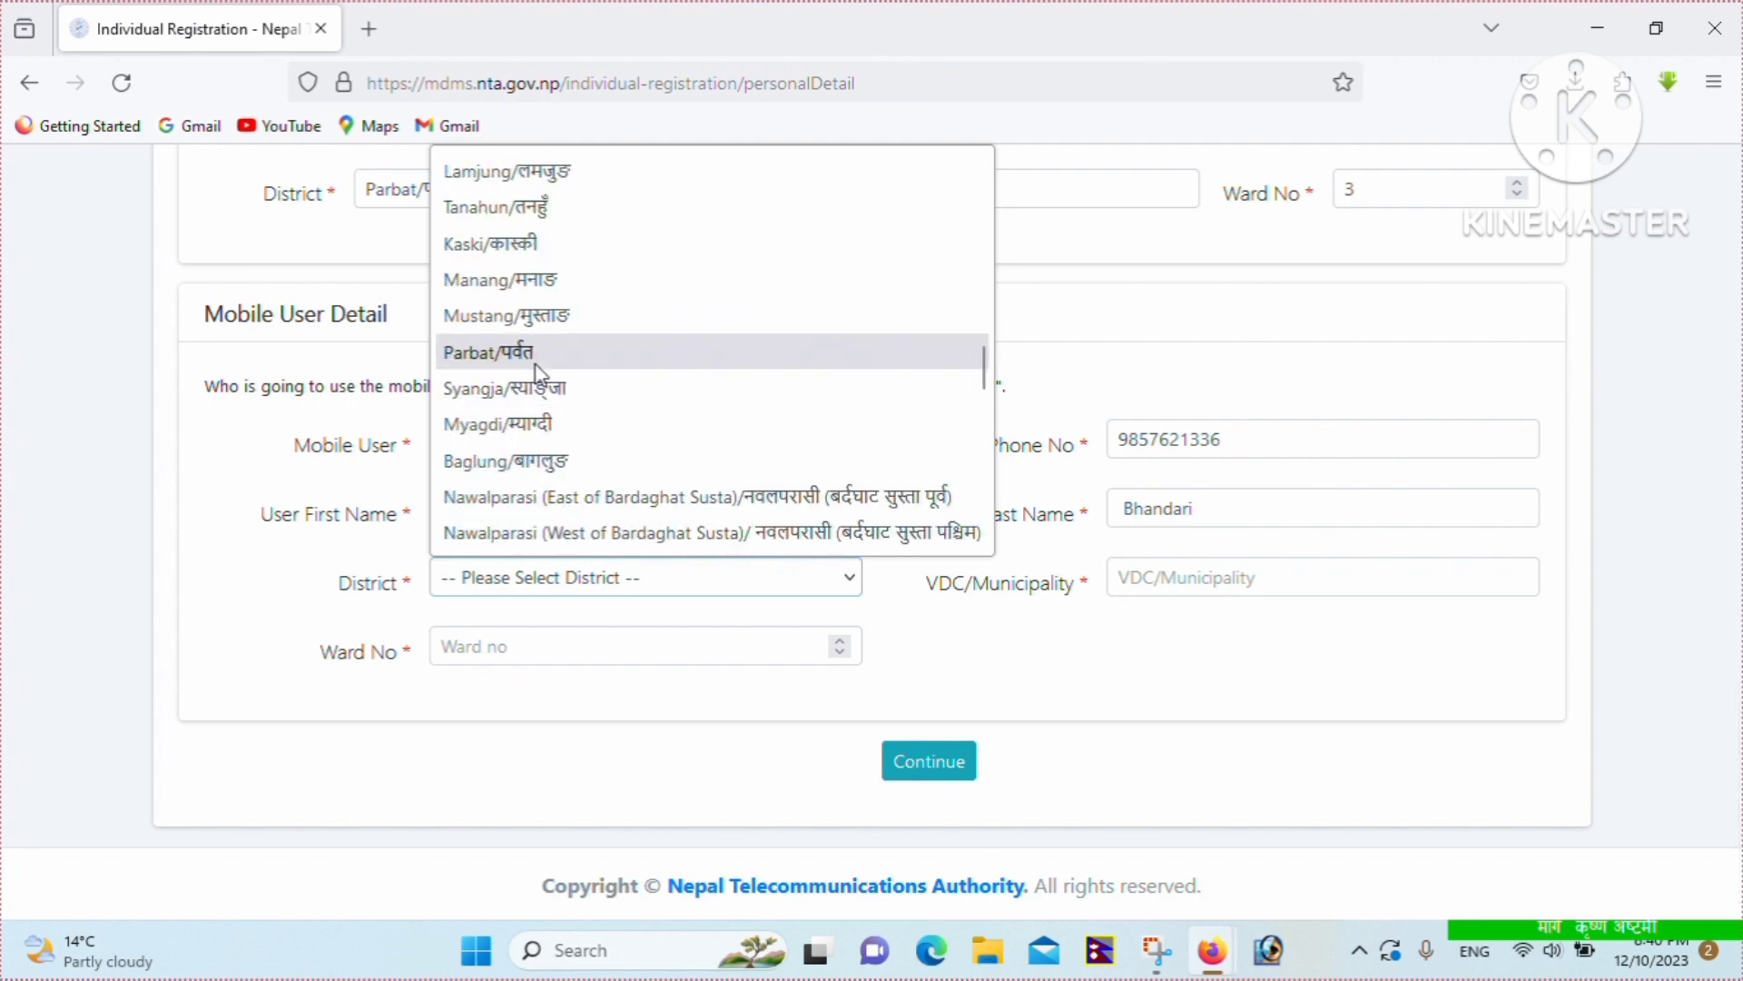
left_click(534, 354)
left_click(1136, 565)
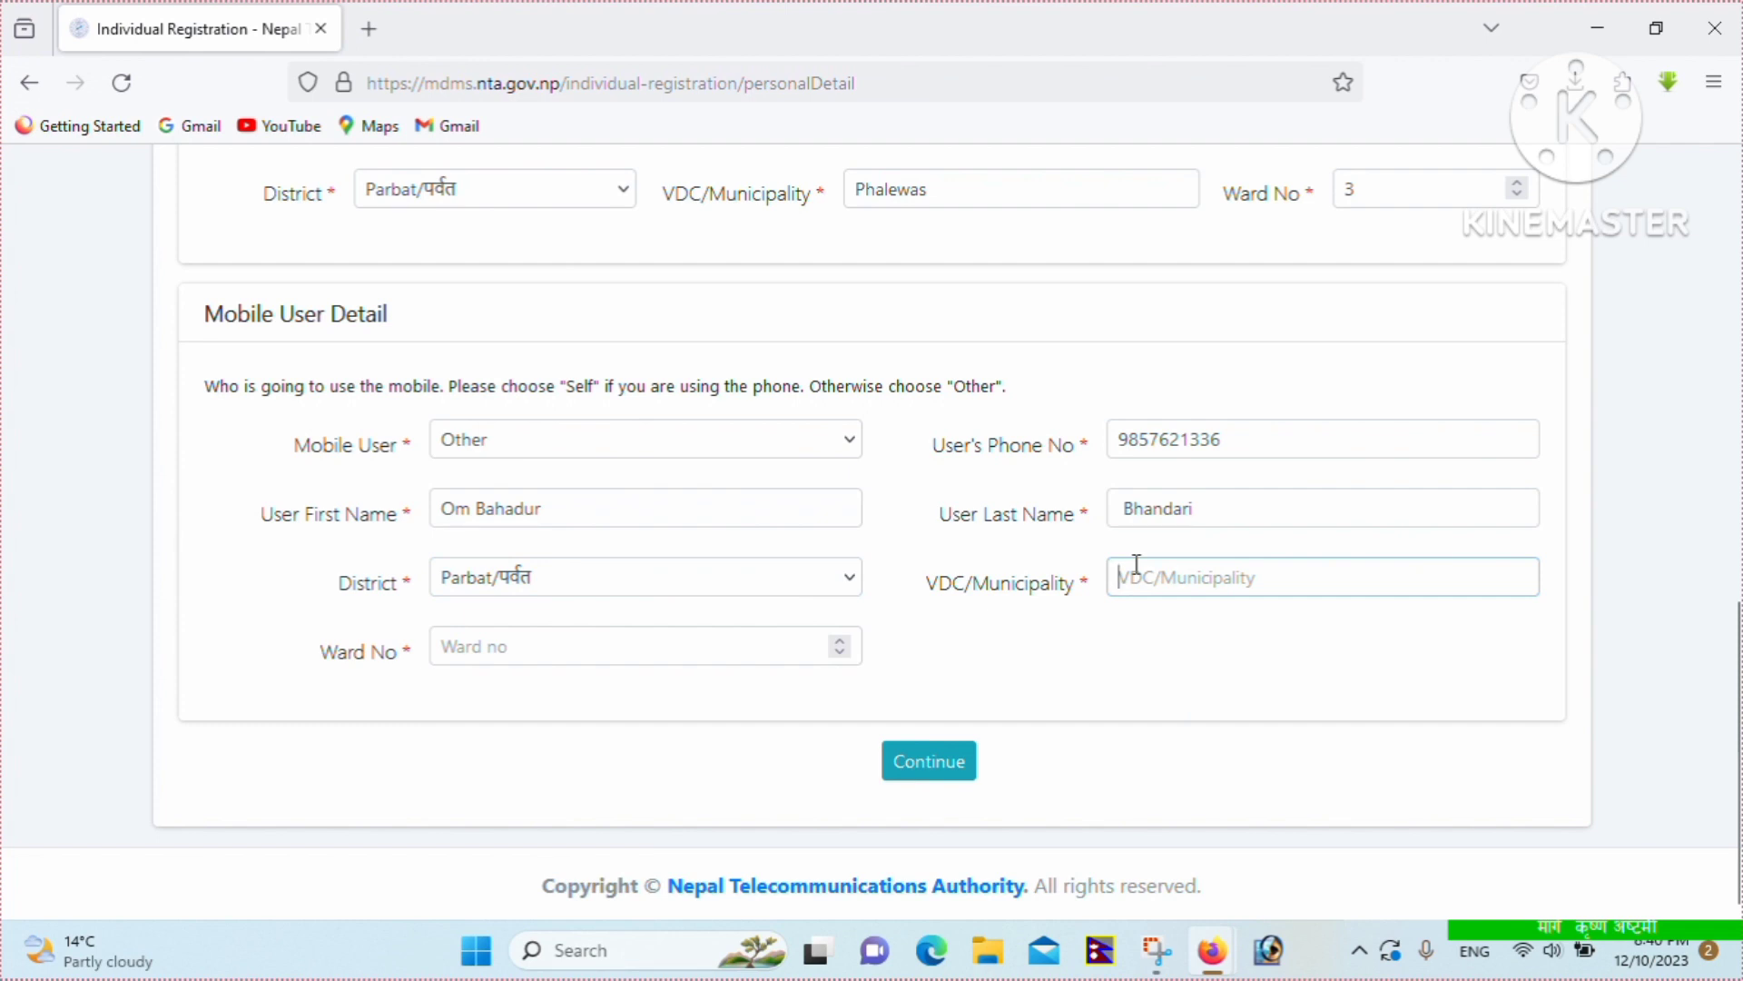
type("Ph")
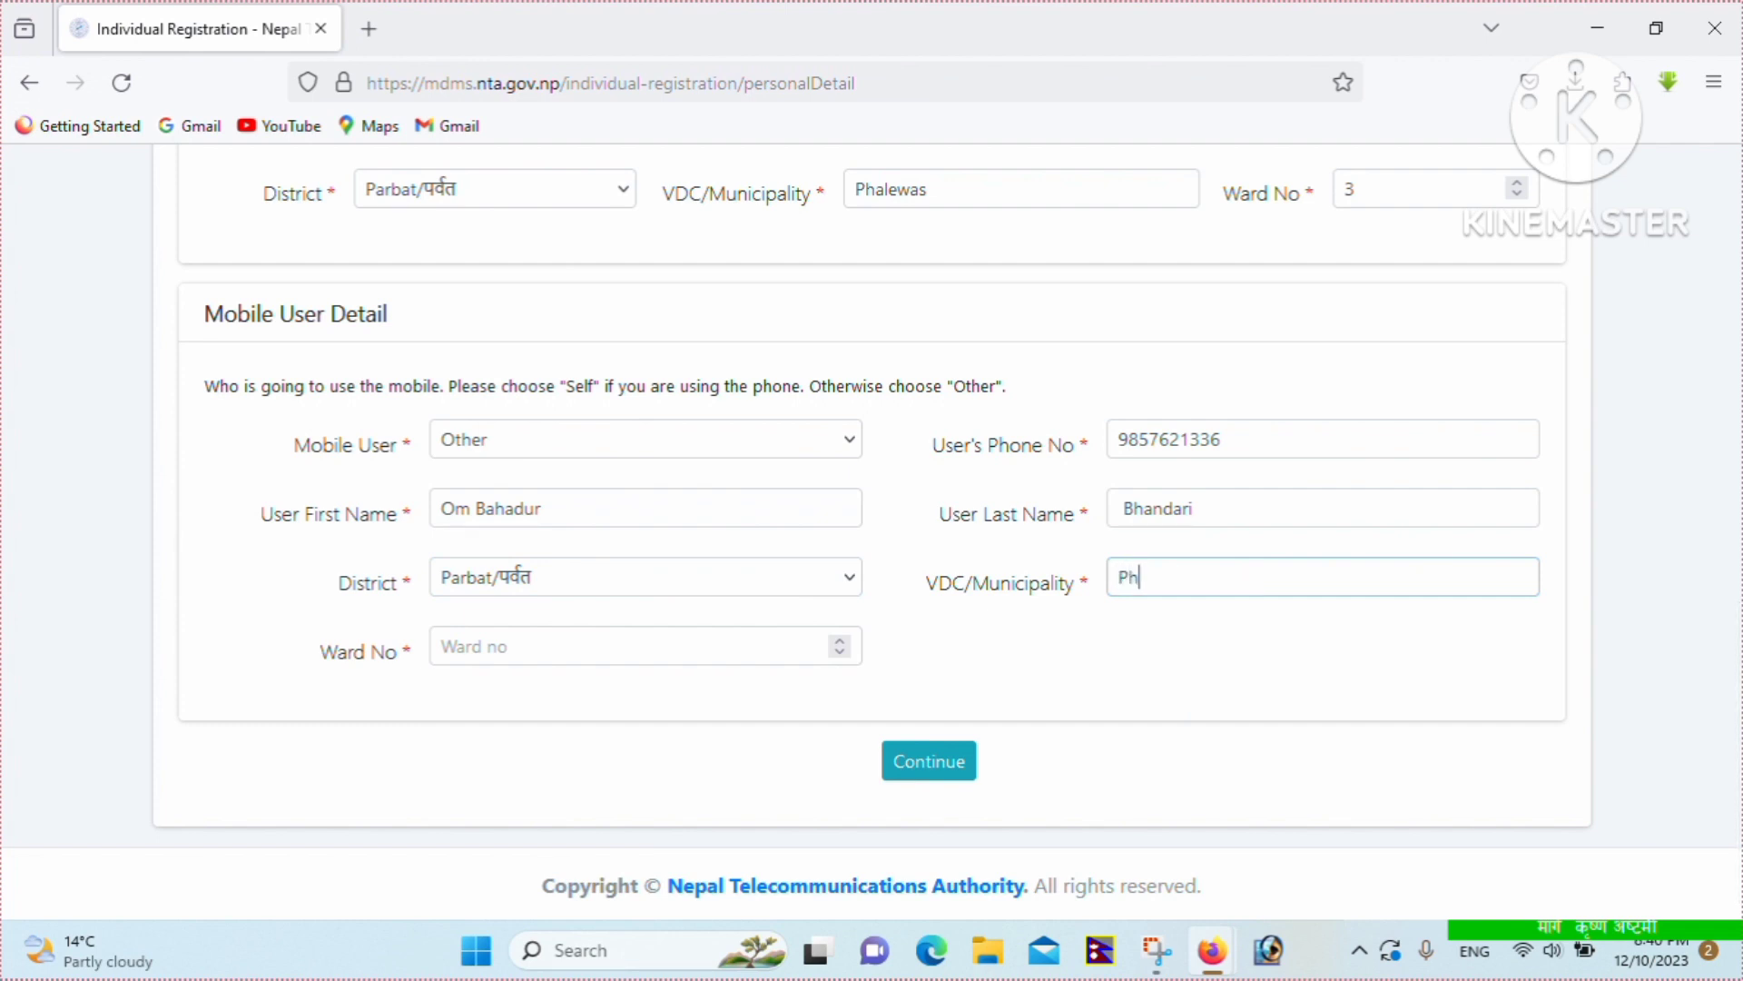
type("alewas")
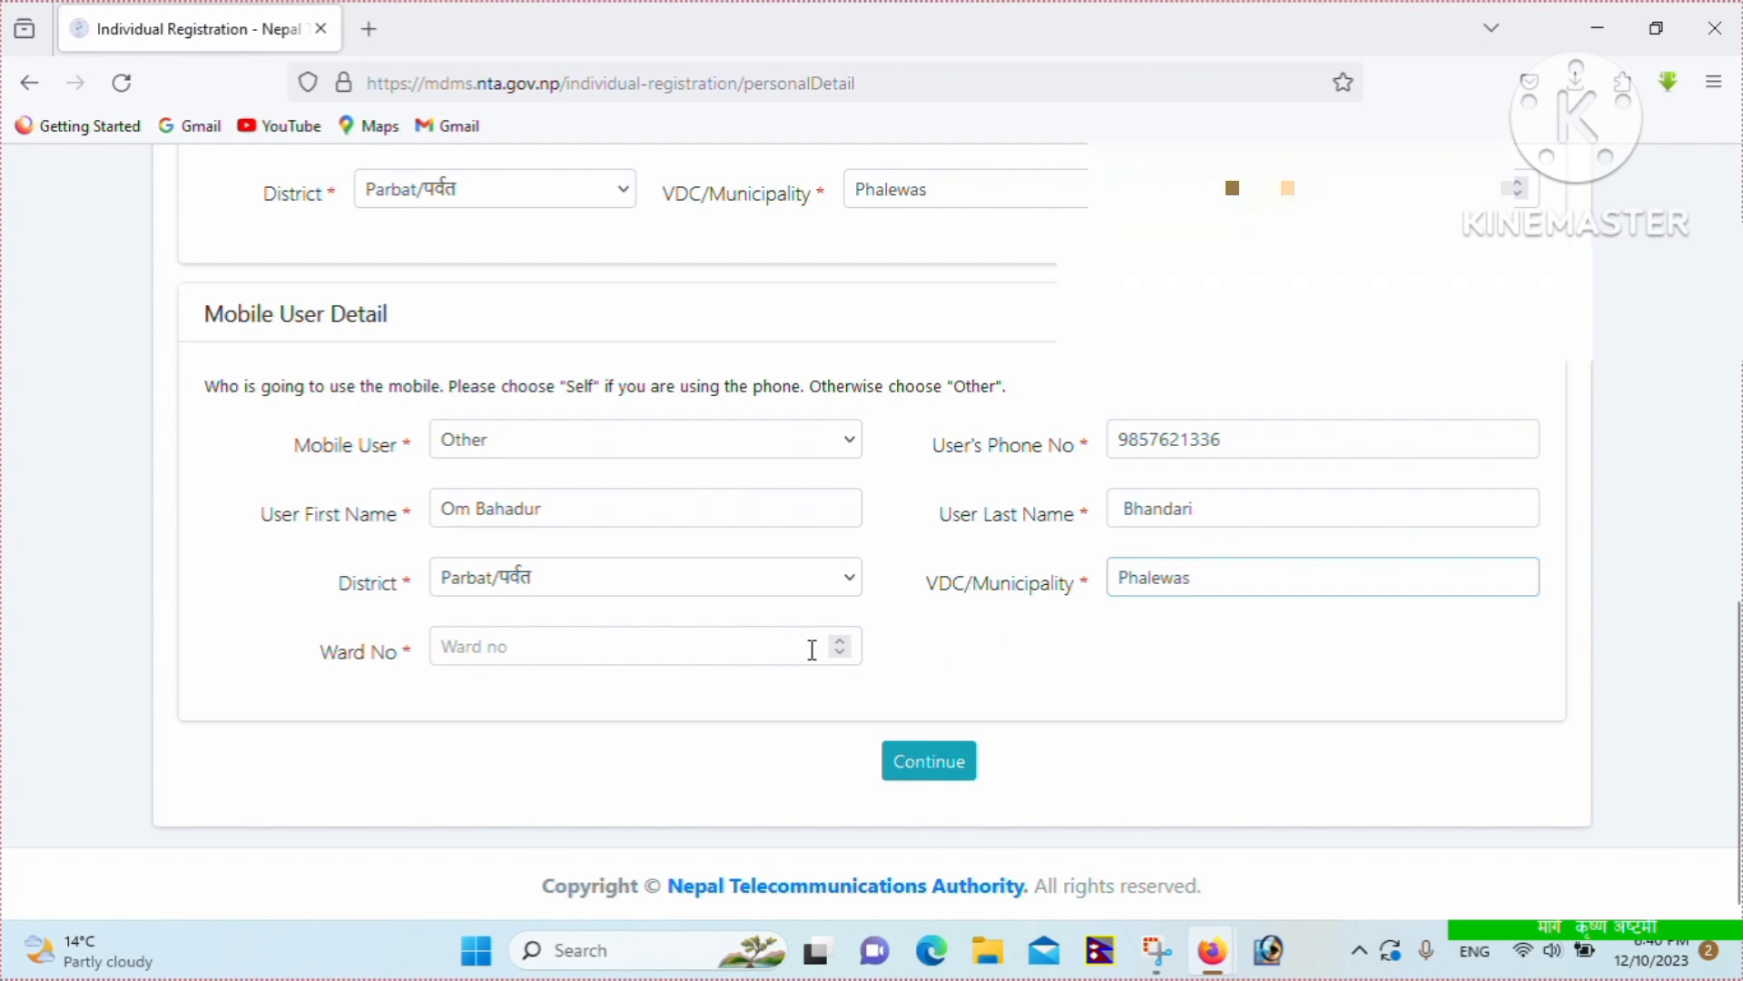
left_click(840, 641)
left_click(927, 765)
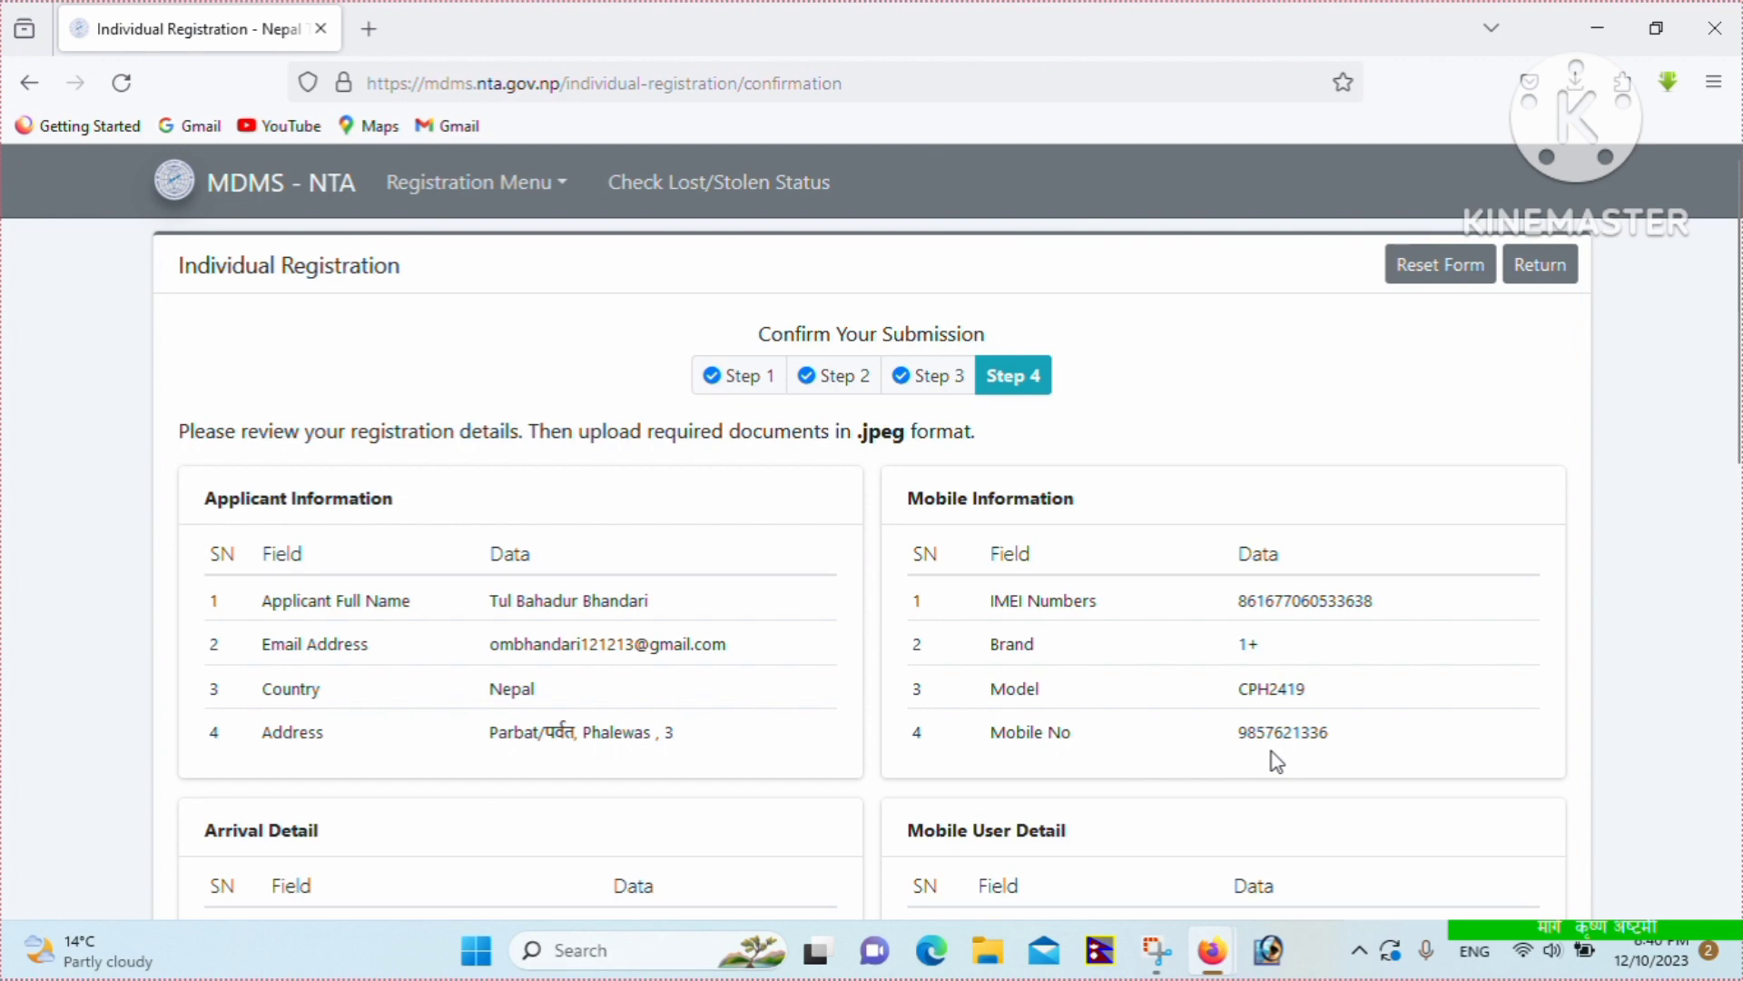
- Scroll through the Step 4 summary tables down to the four document upload slots
scroll(1272, 752, "down", 2)
scroll(689, 767, "down", 5)
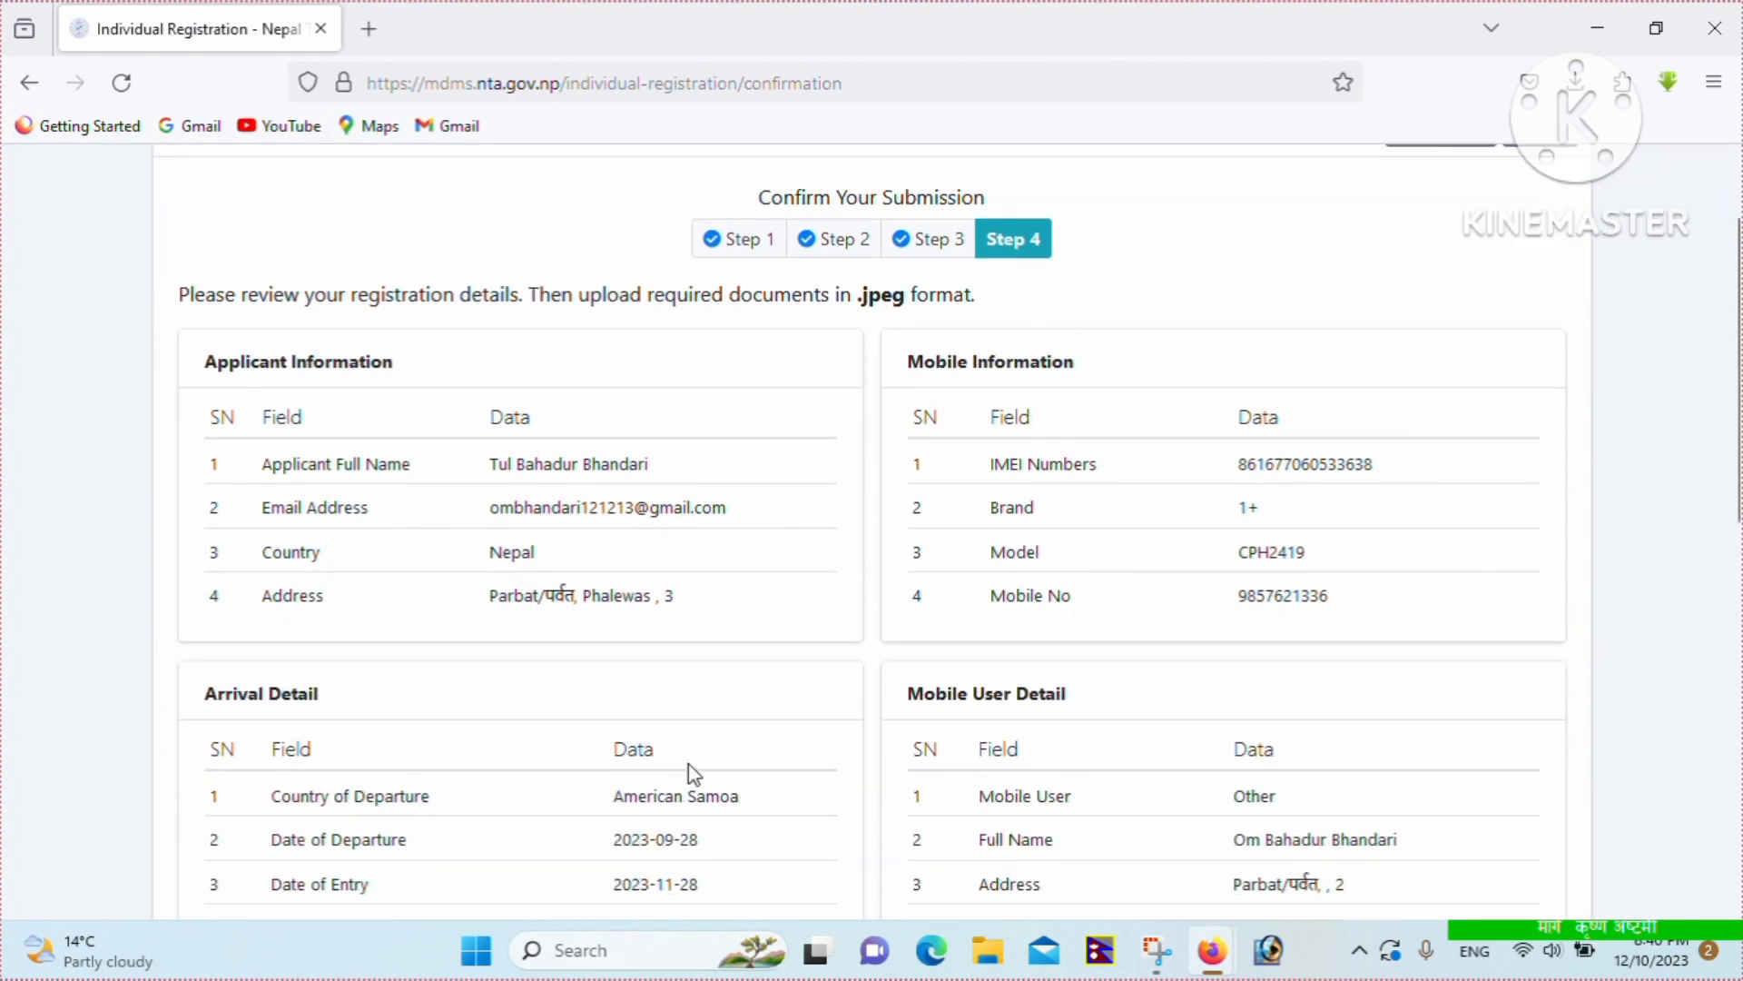
scroll(962, 472, "up", 2)
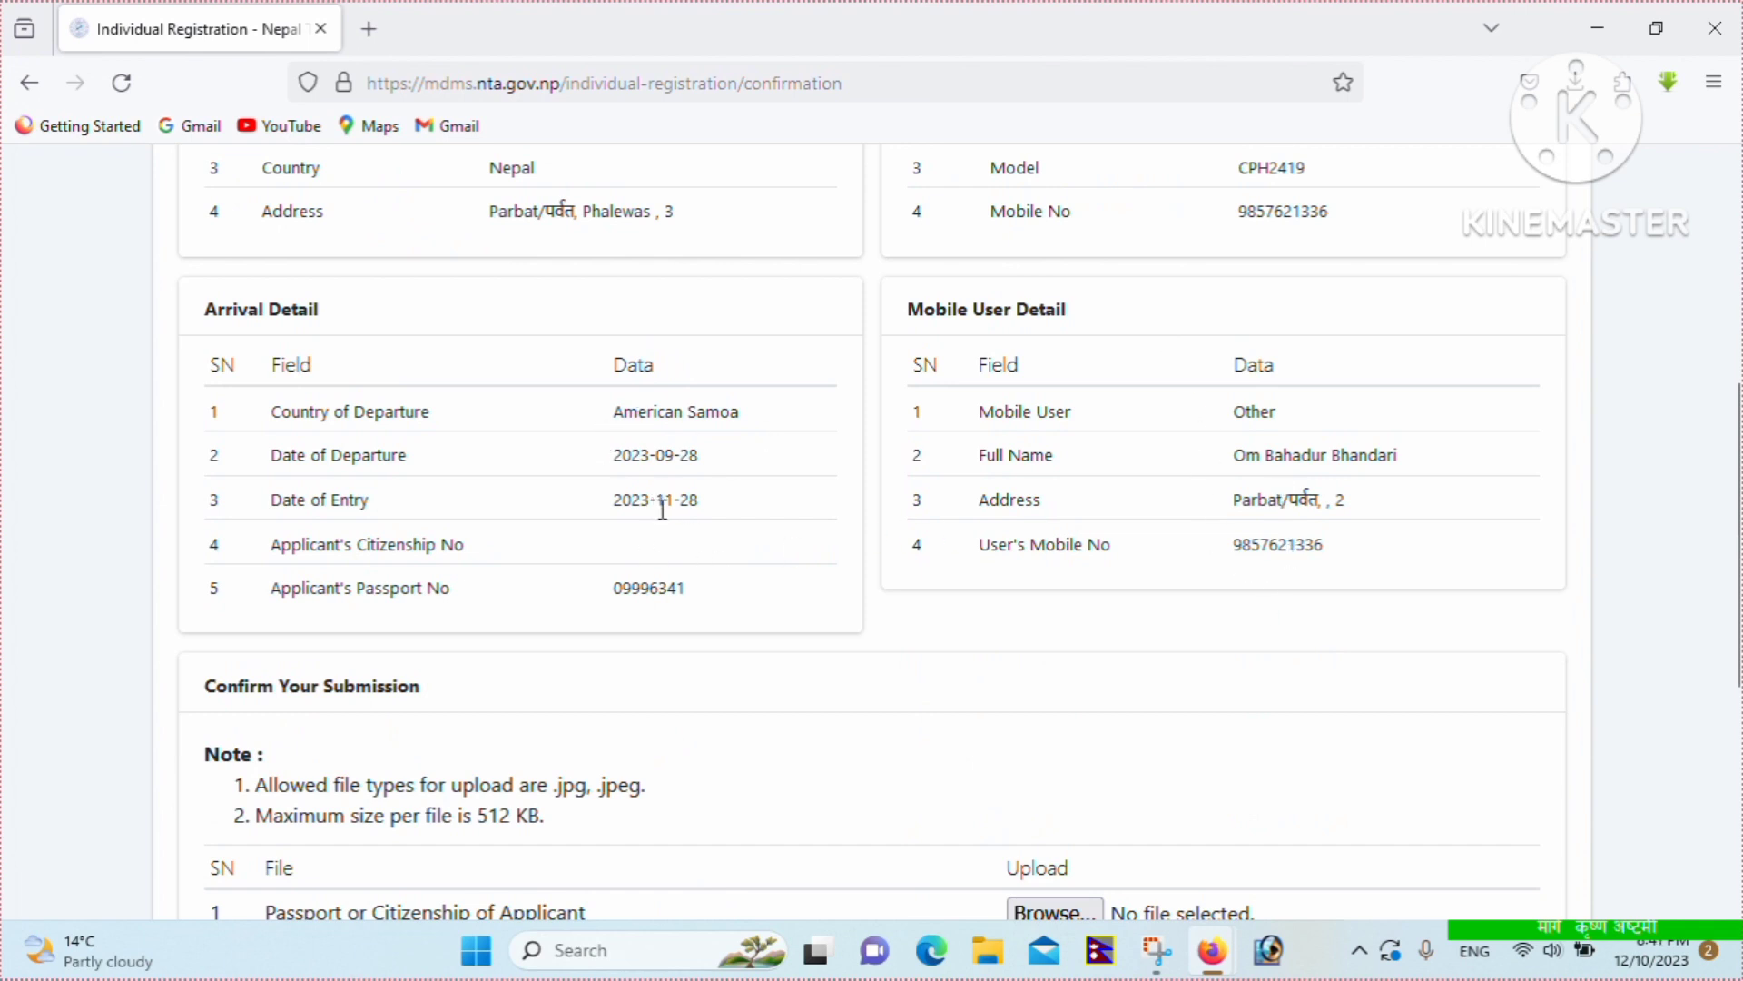
scroll(801, 581, "down", 4)
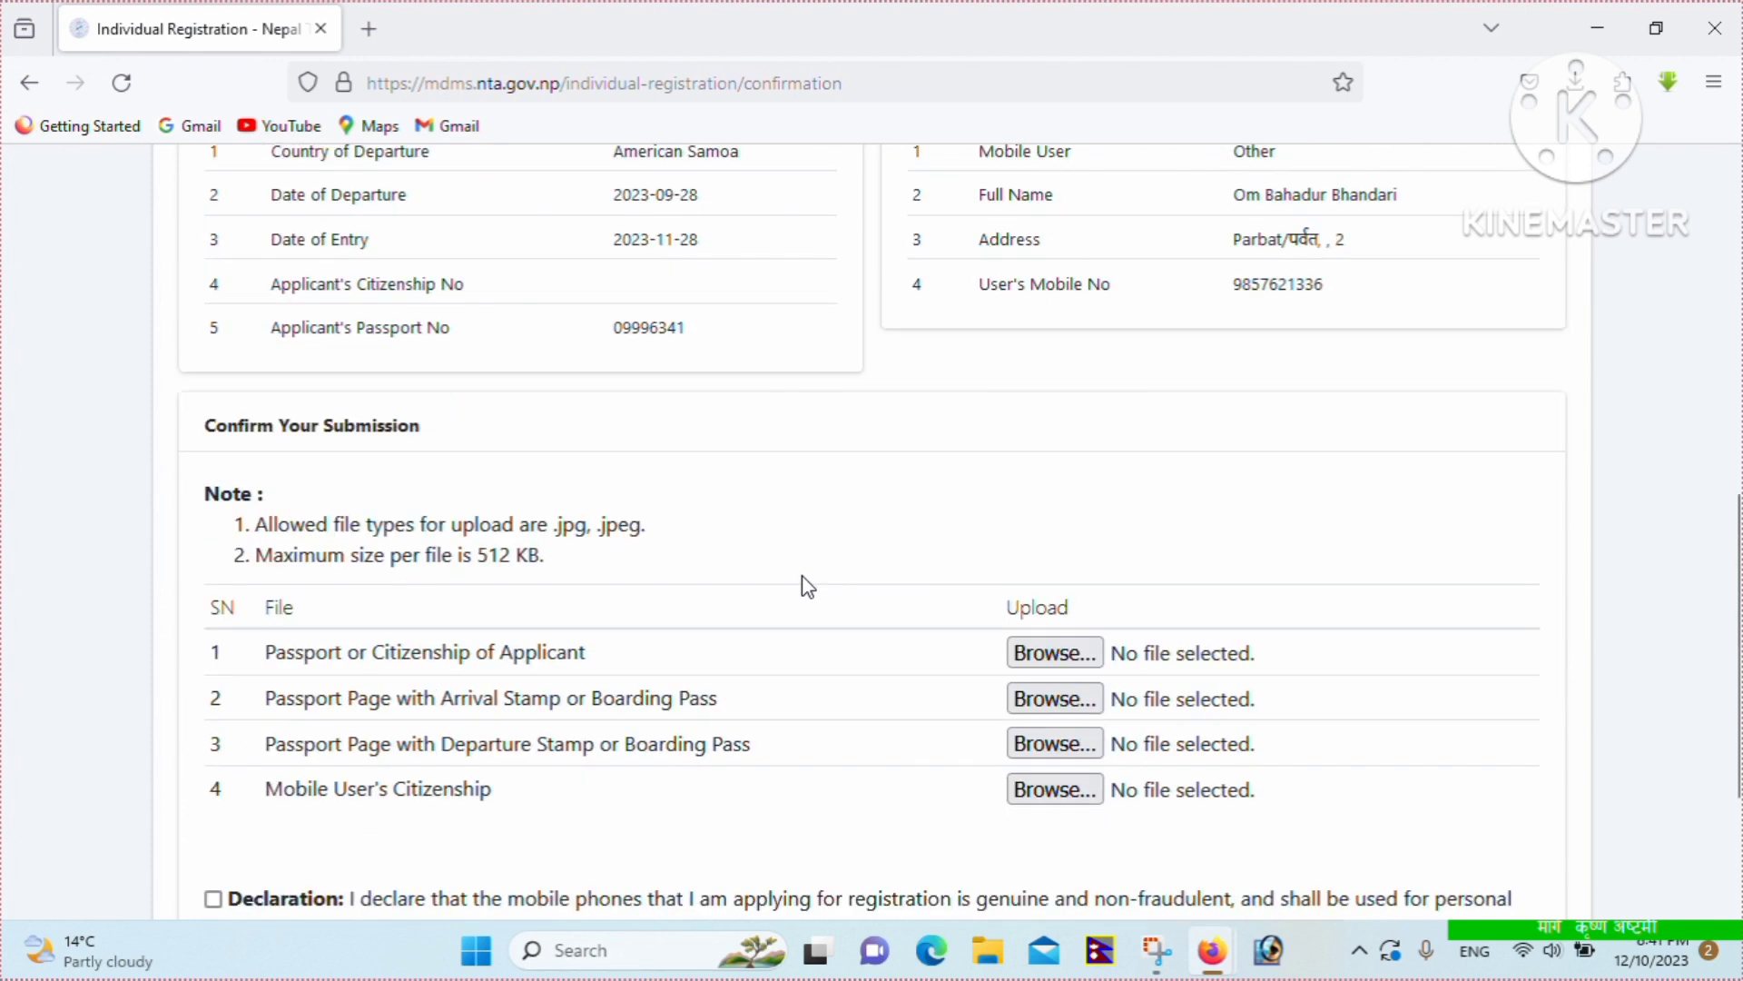
scroll(705, 623, "down", 2)
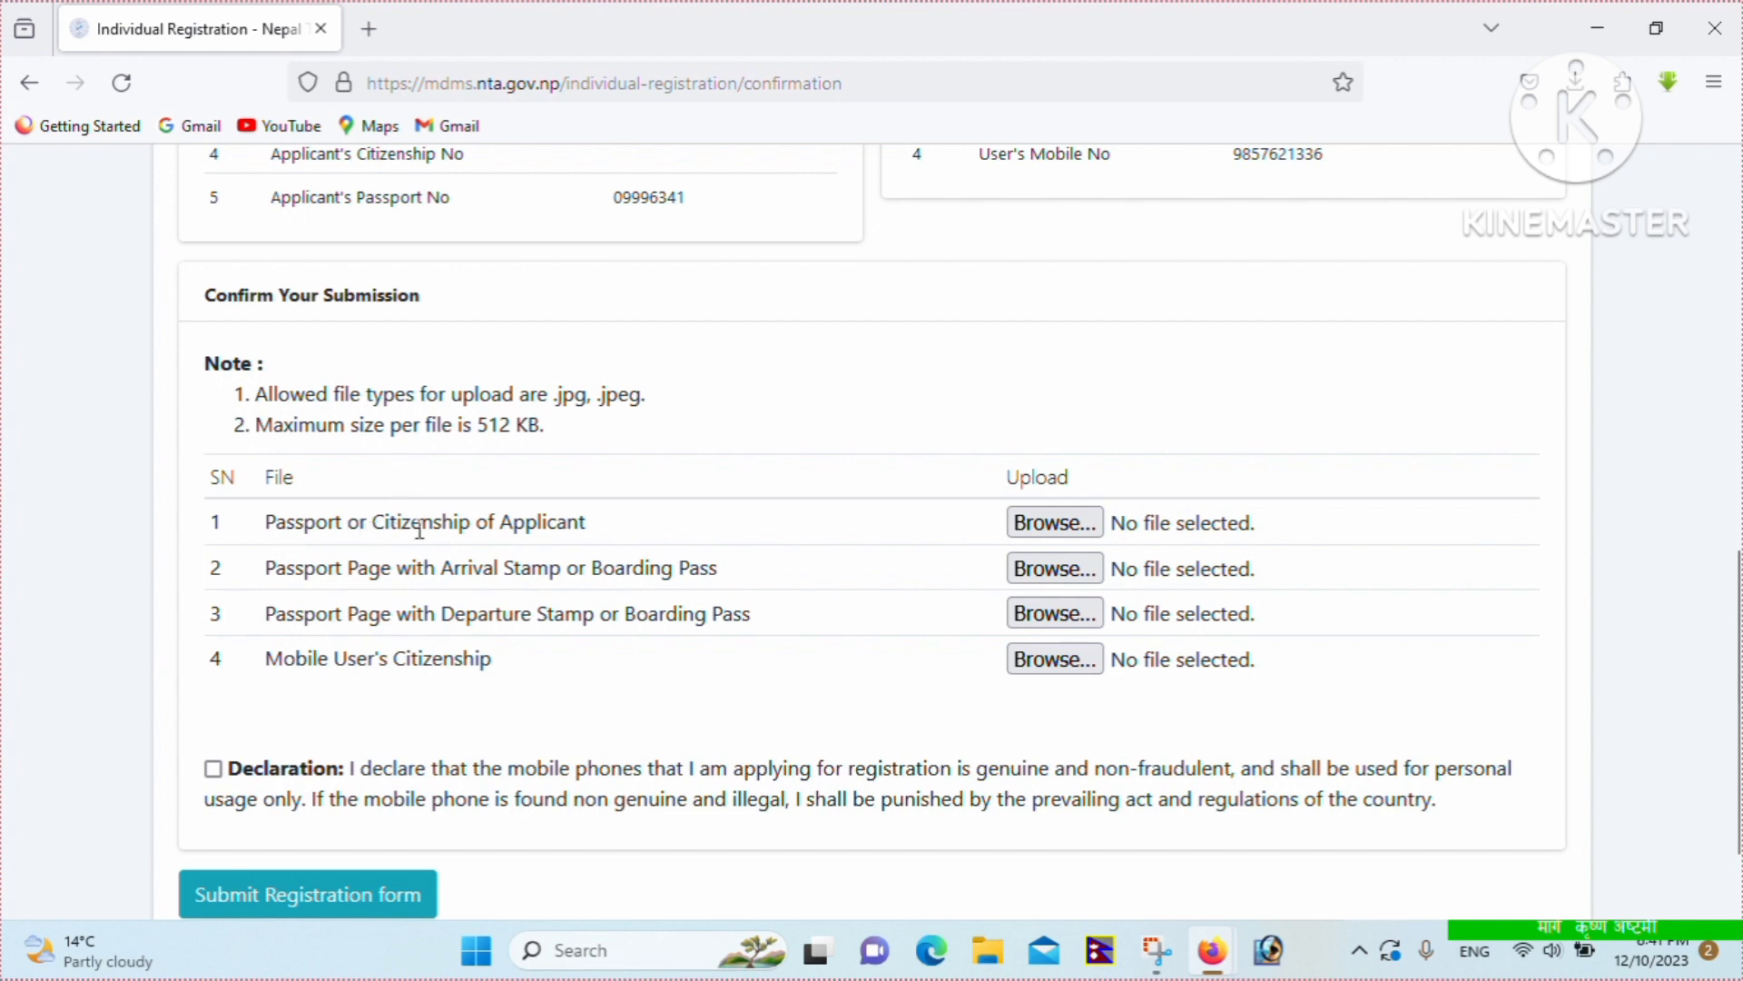
- Attach the passport jpg from Downloads as the Passport or Citizenship of Applicant document
left_click(1089, 527)
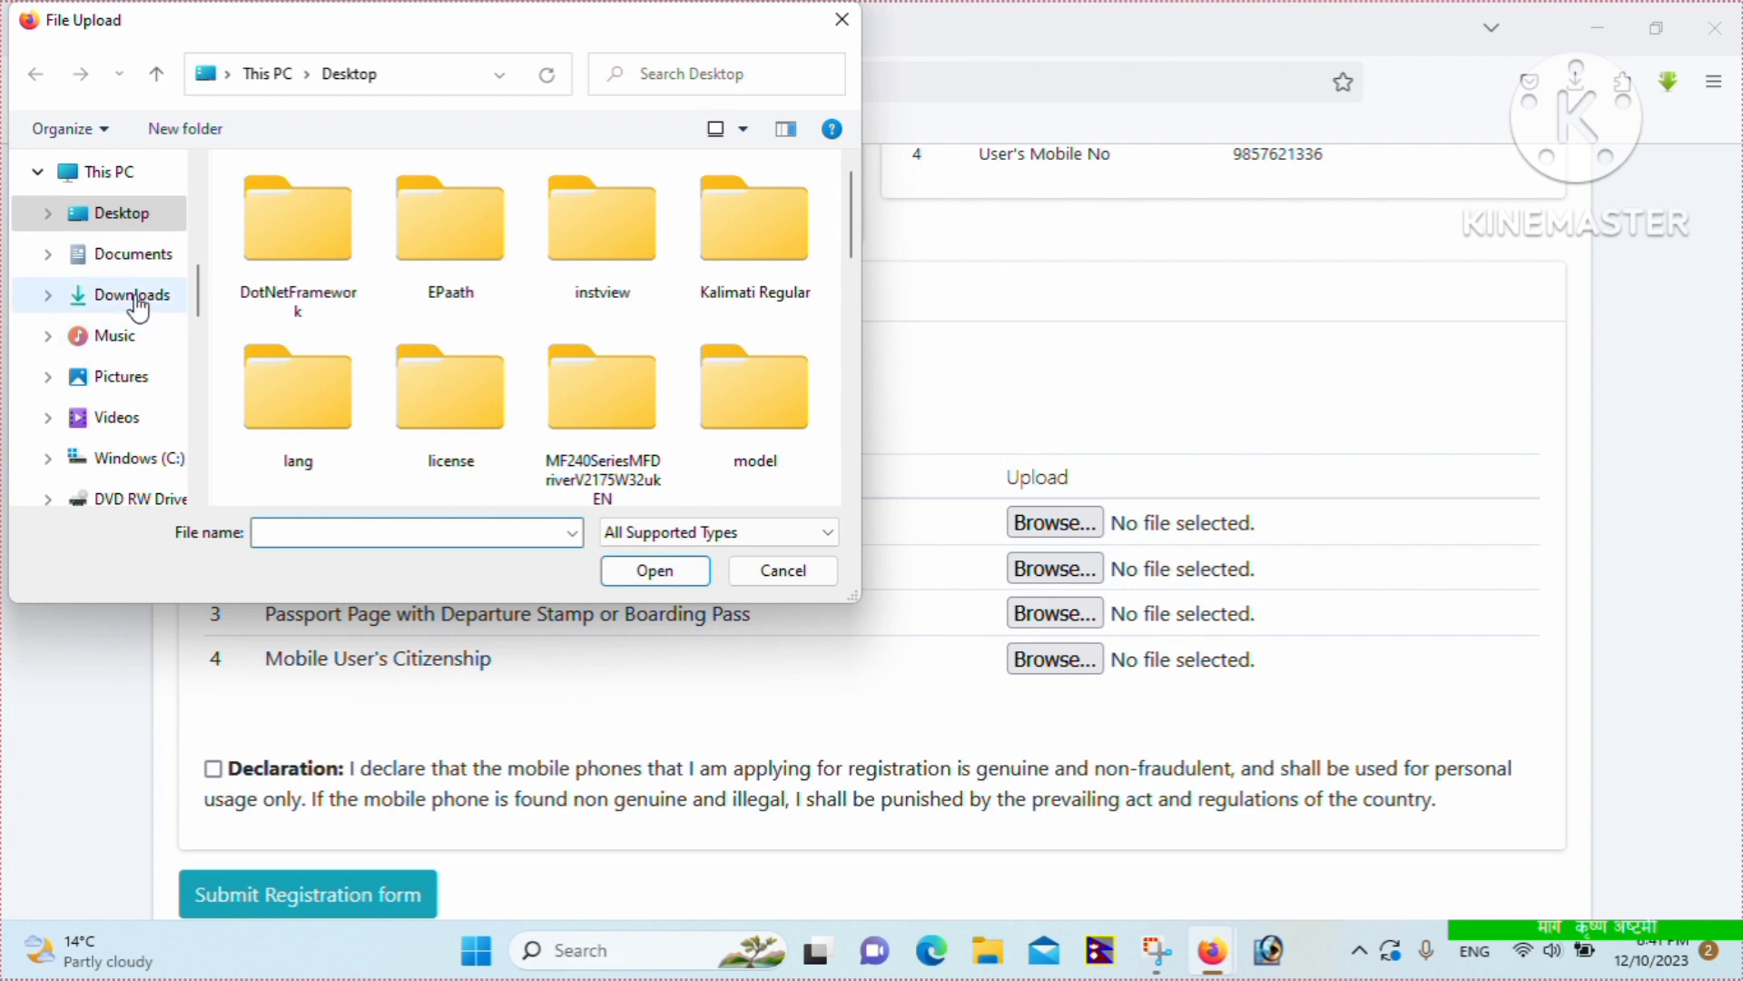
left_click(136, 304)
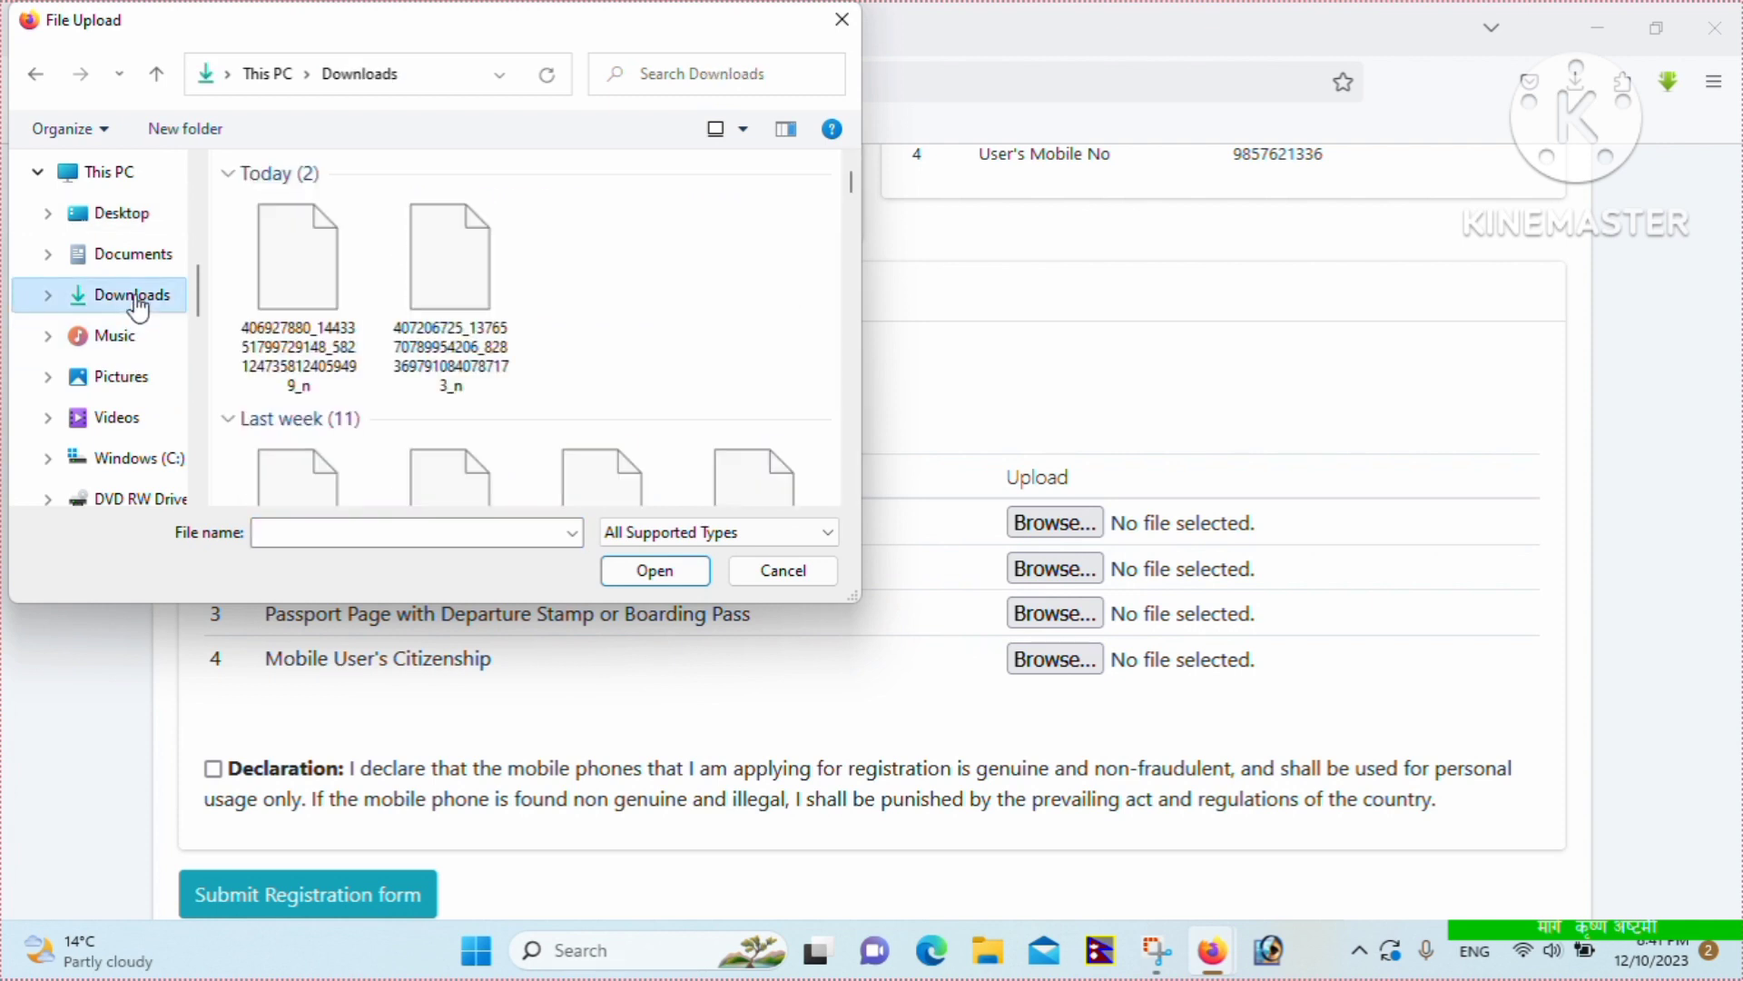
left_click(461, 245)
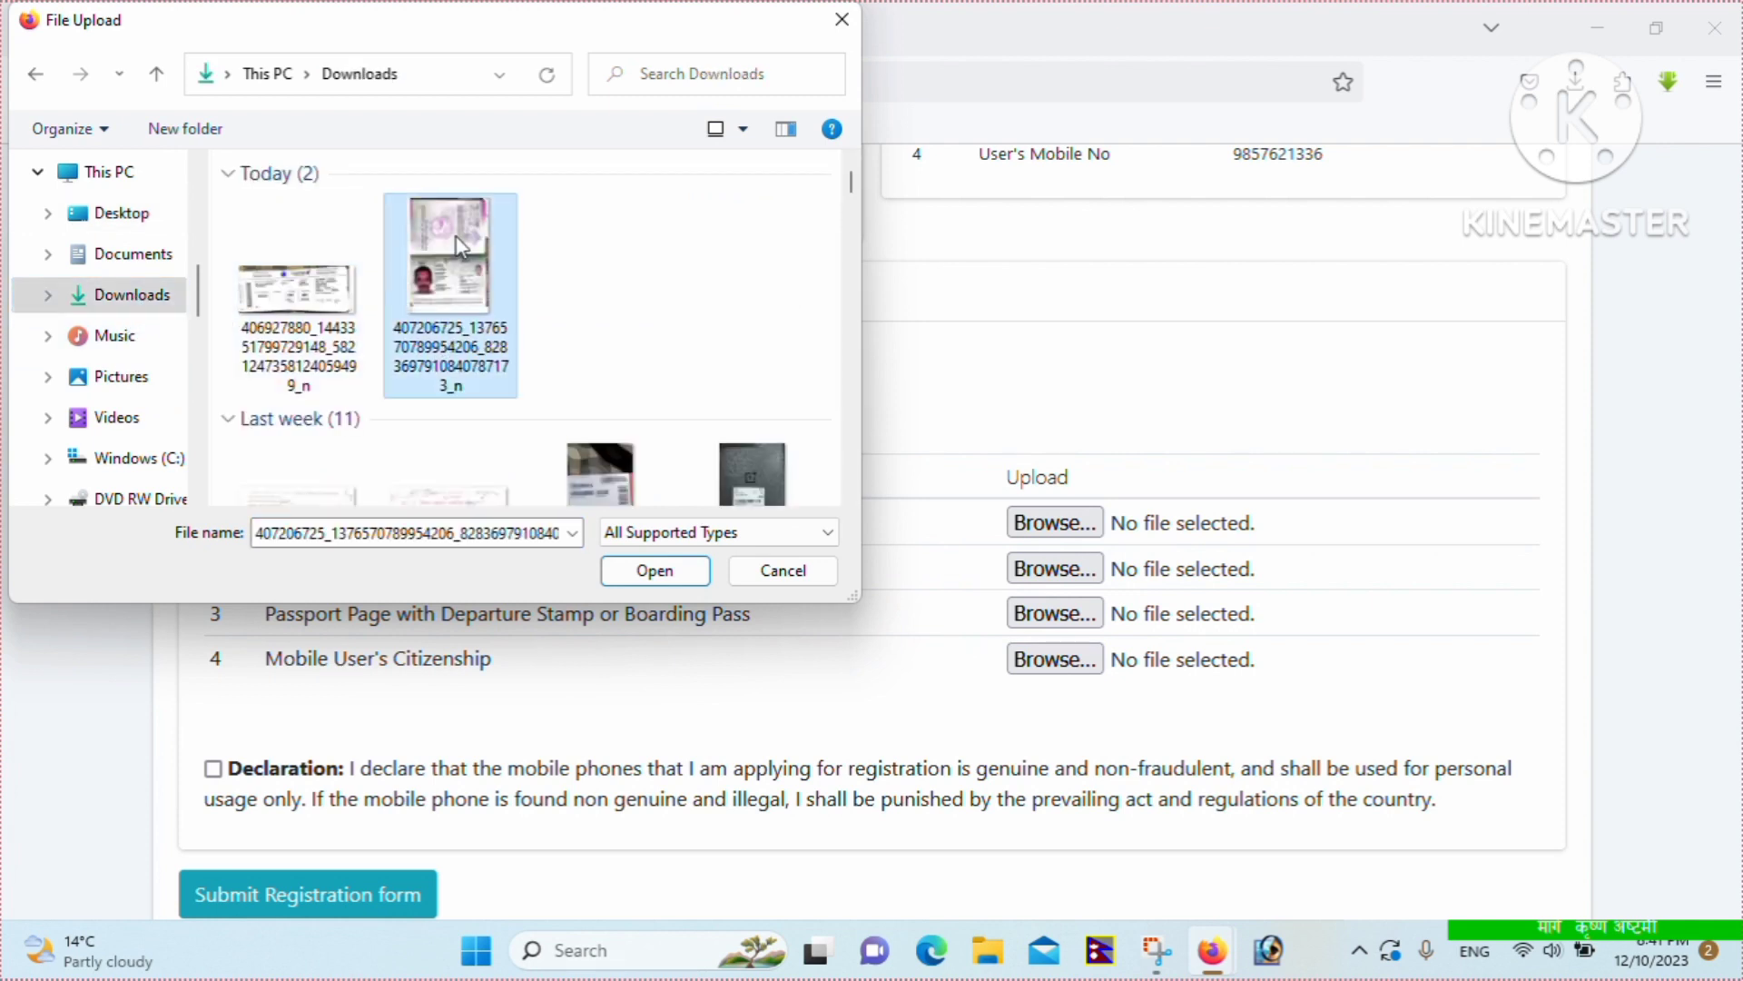
left_click(626, 572)
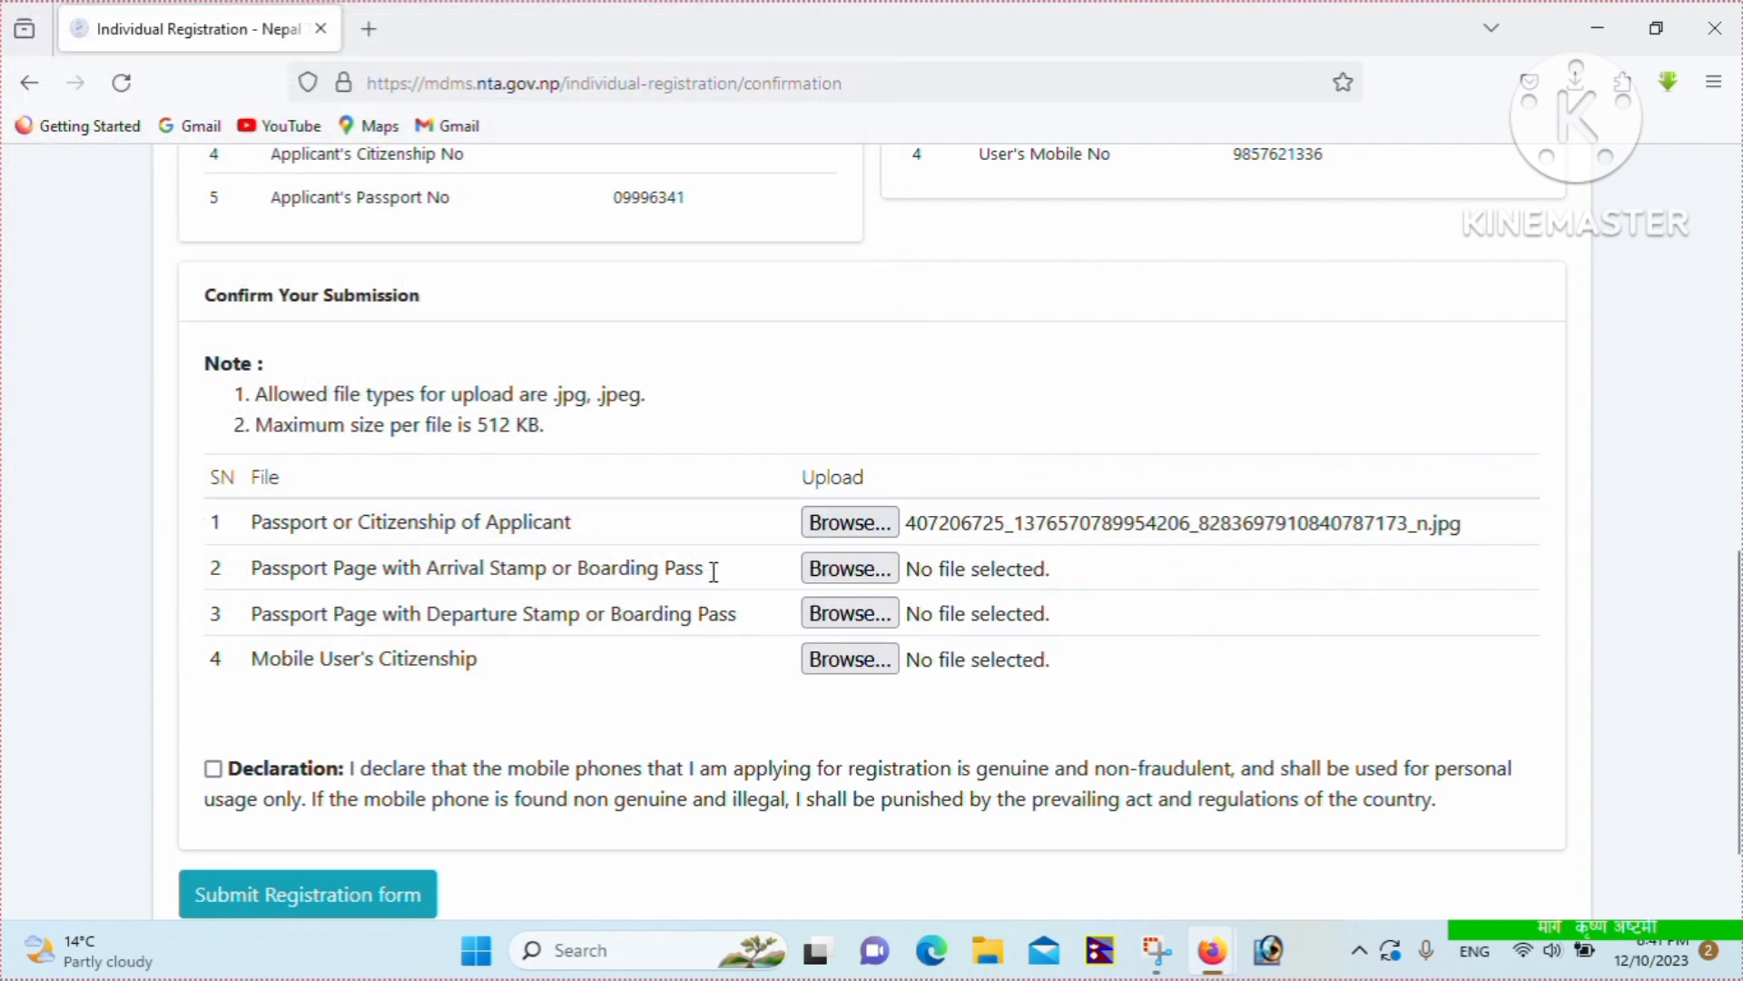
left_click(850, 568)
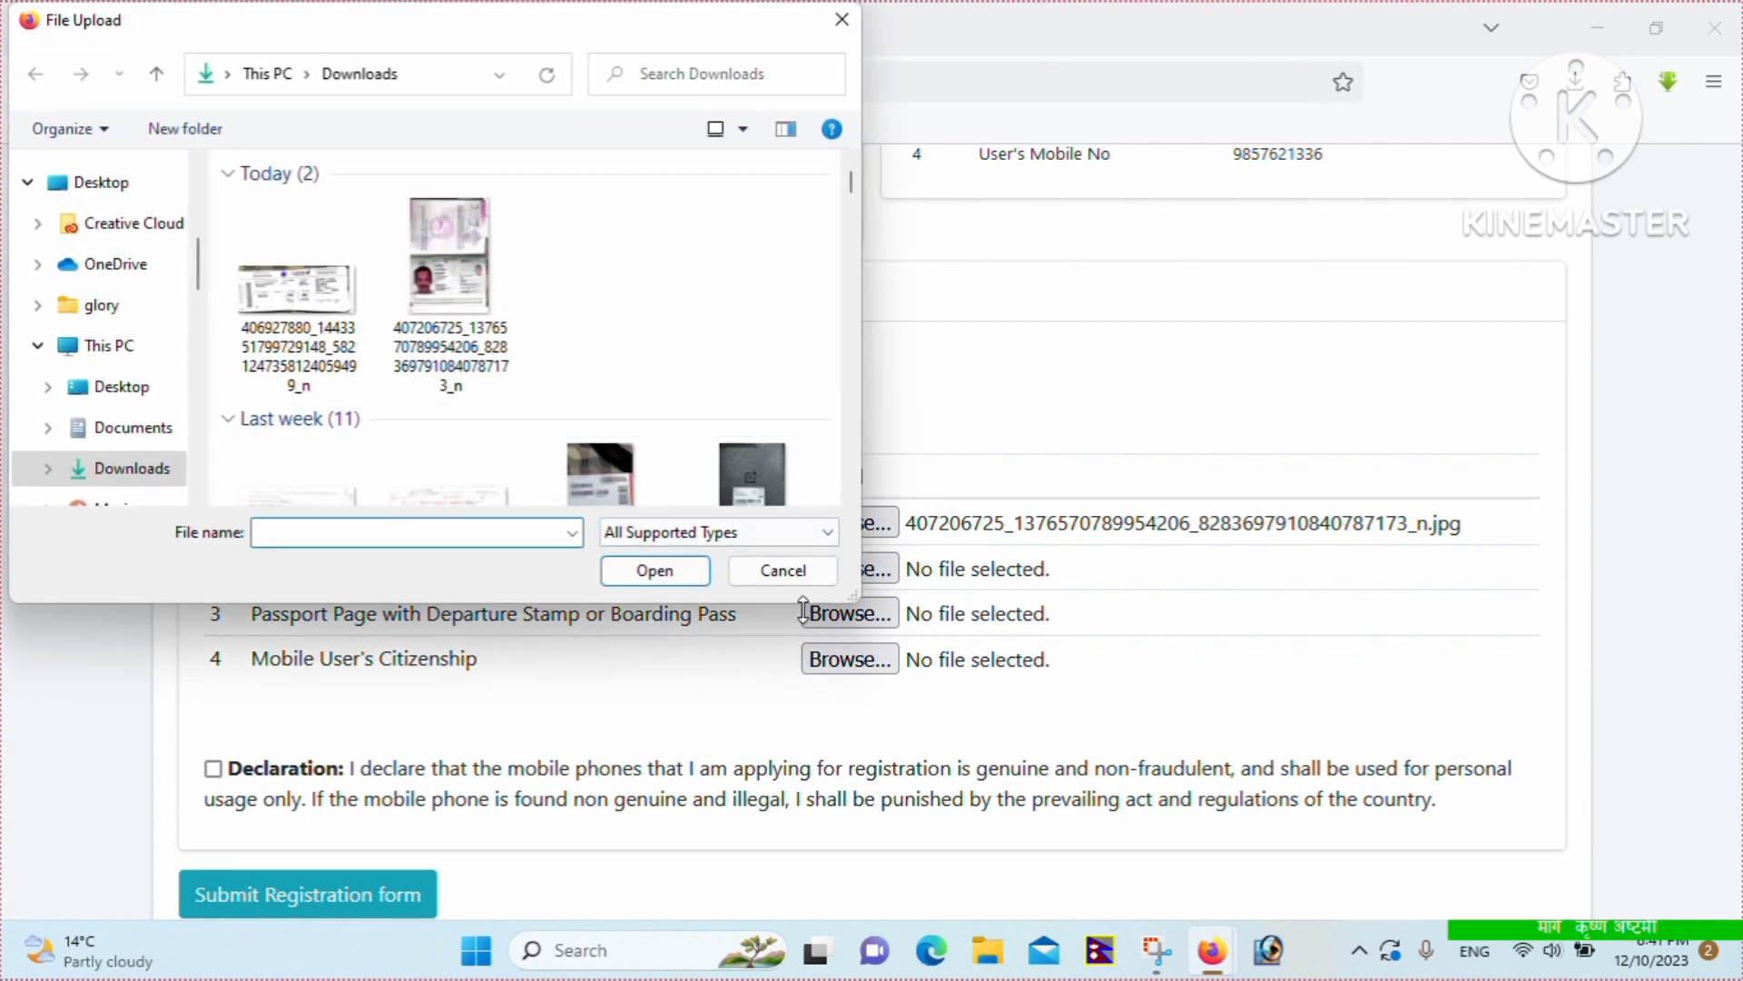
left_click(781, 570)
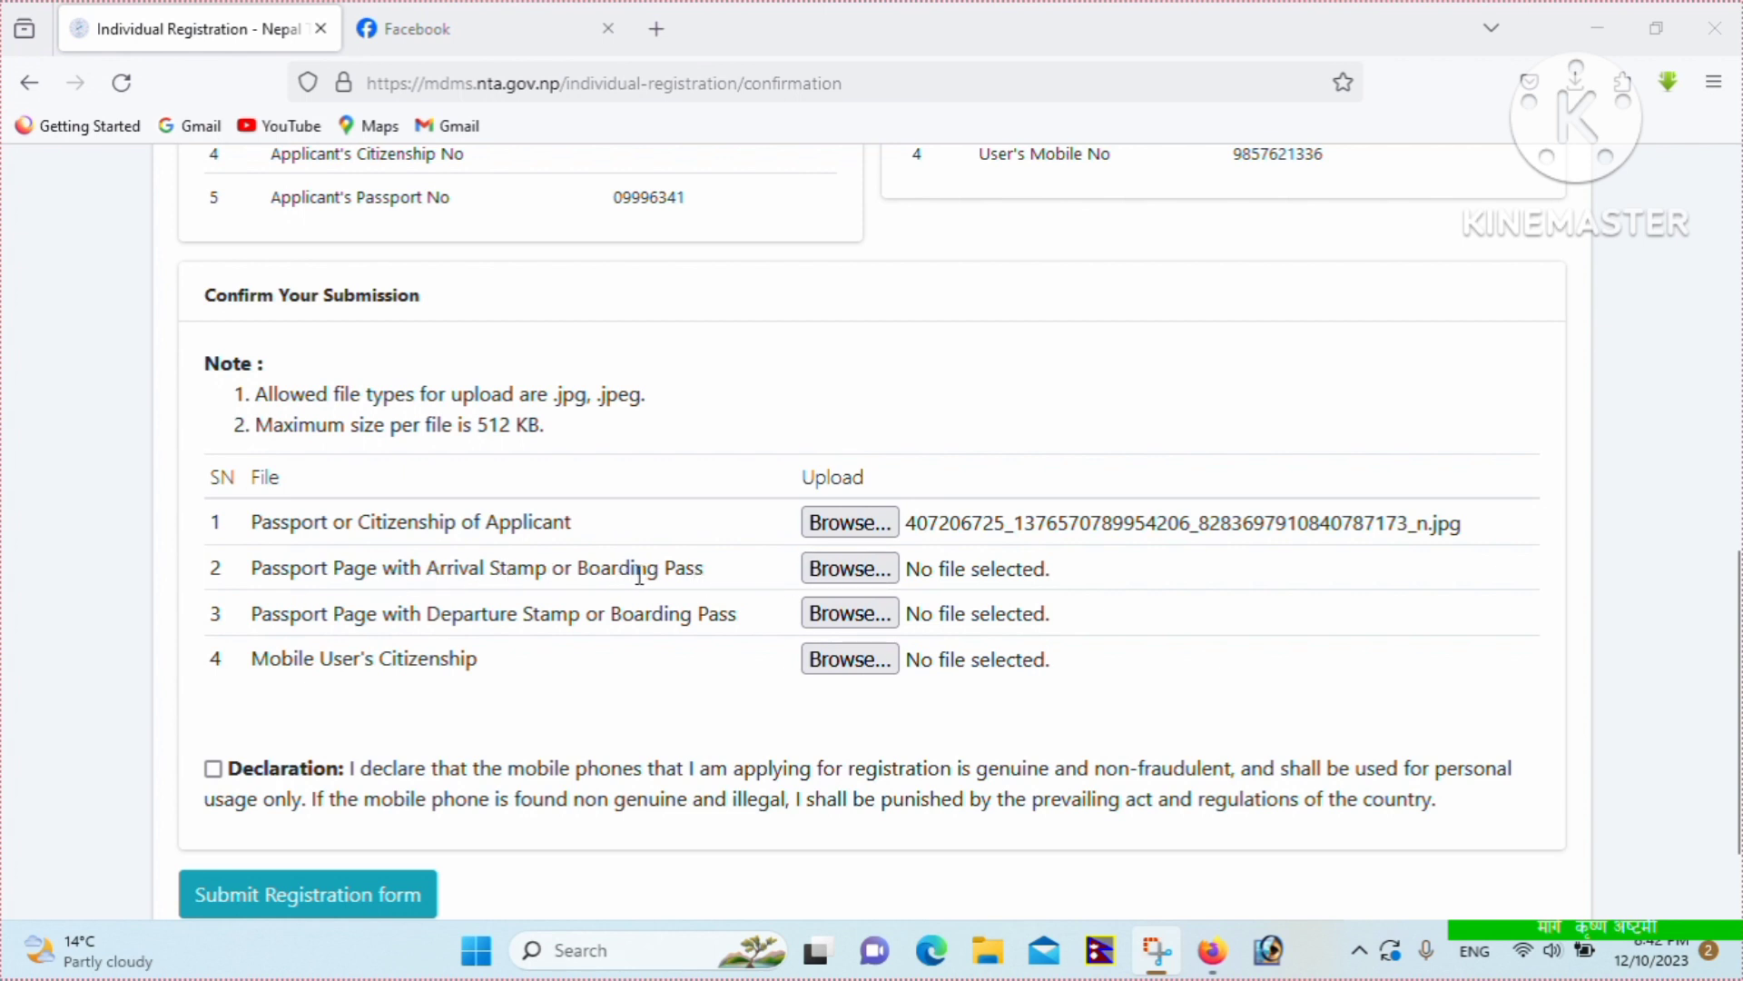
- Attach the arrival-stamp and departure-stamp passport page images from Downloads to rows 2 and 3
left_click(826, 568)
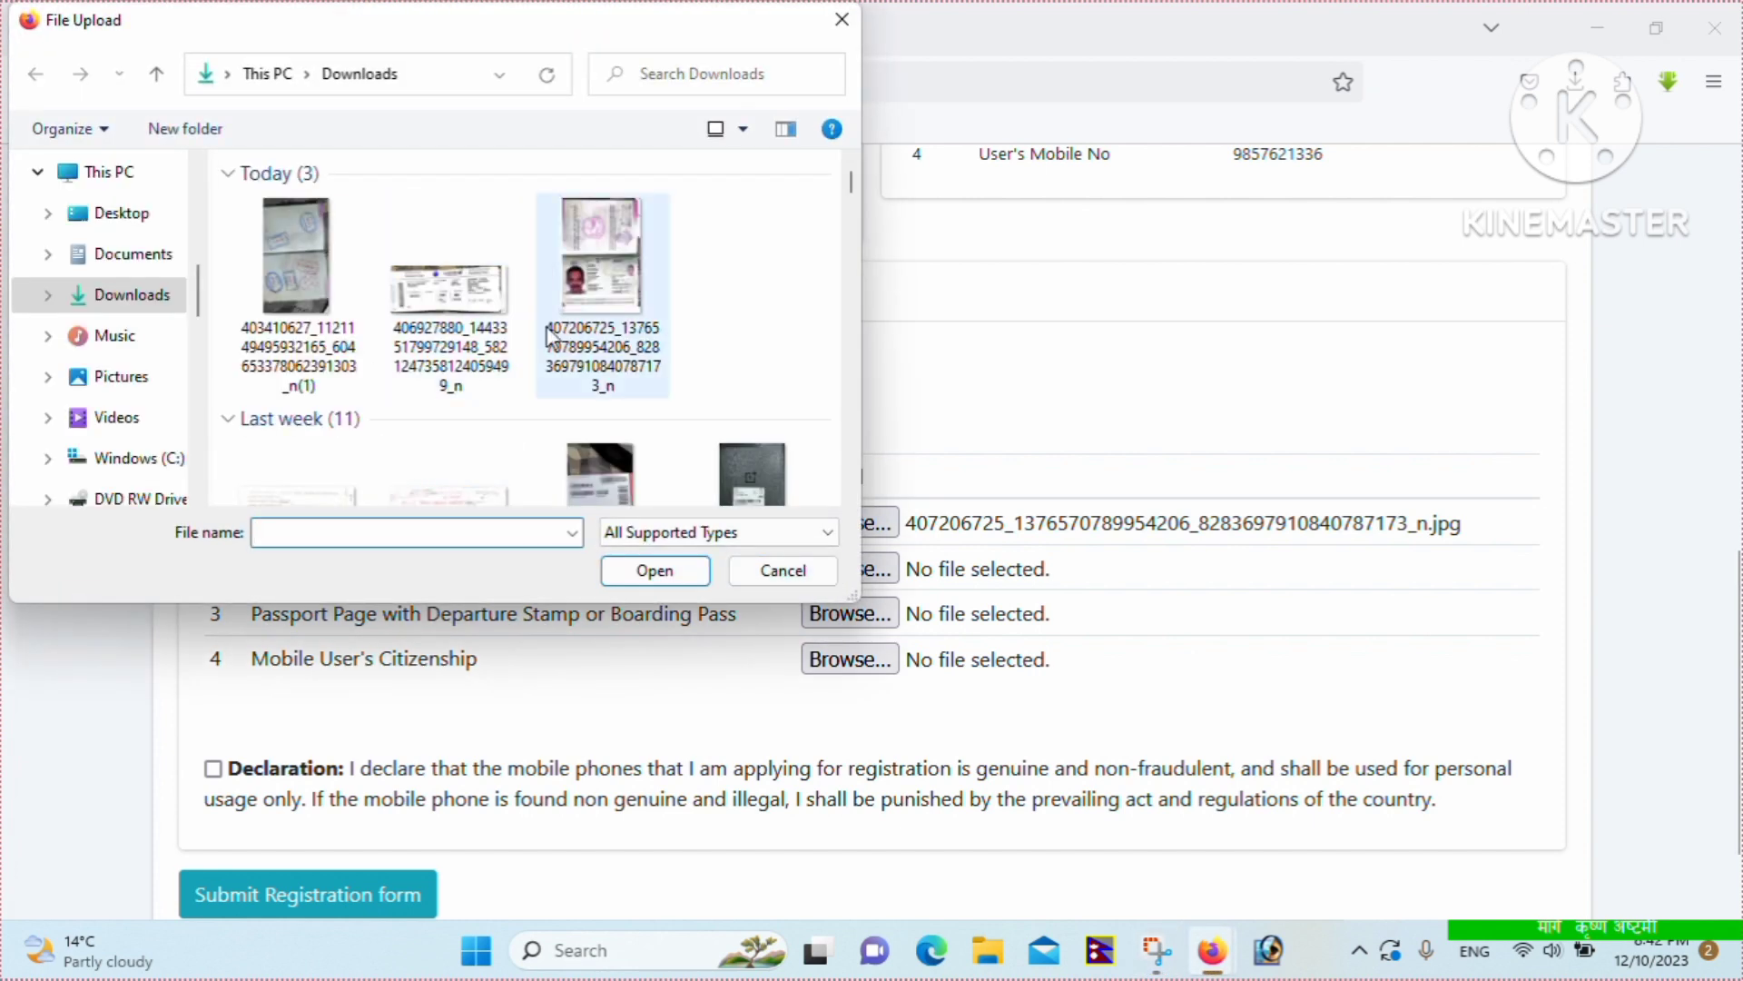
left_click(318, 298)
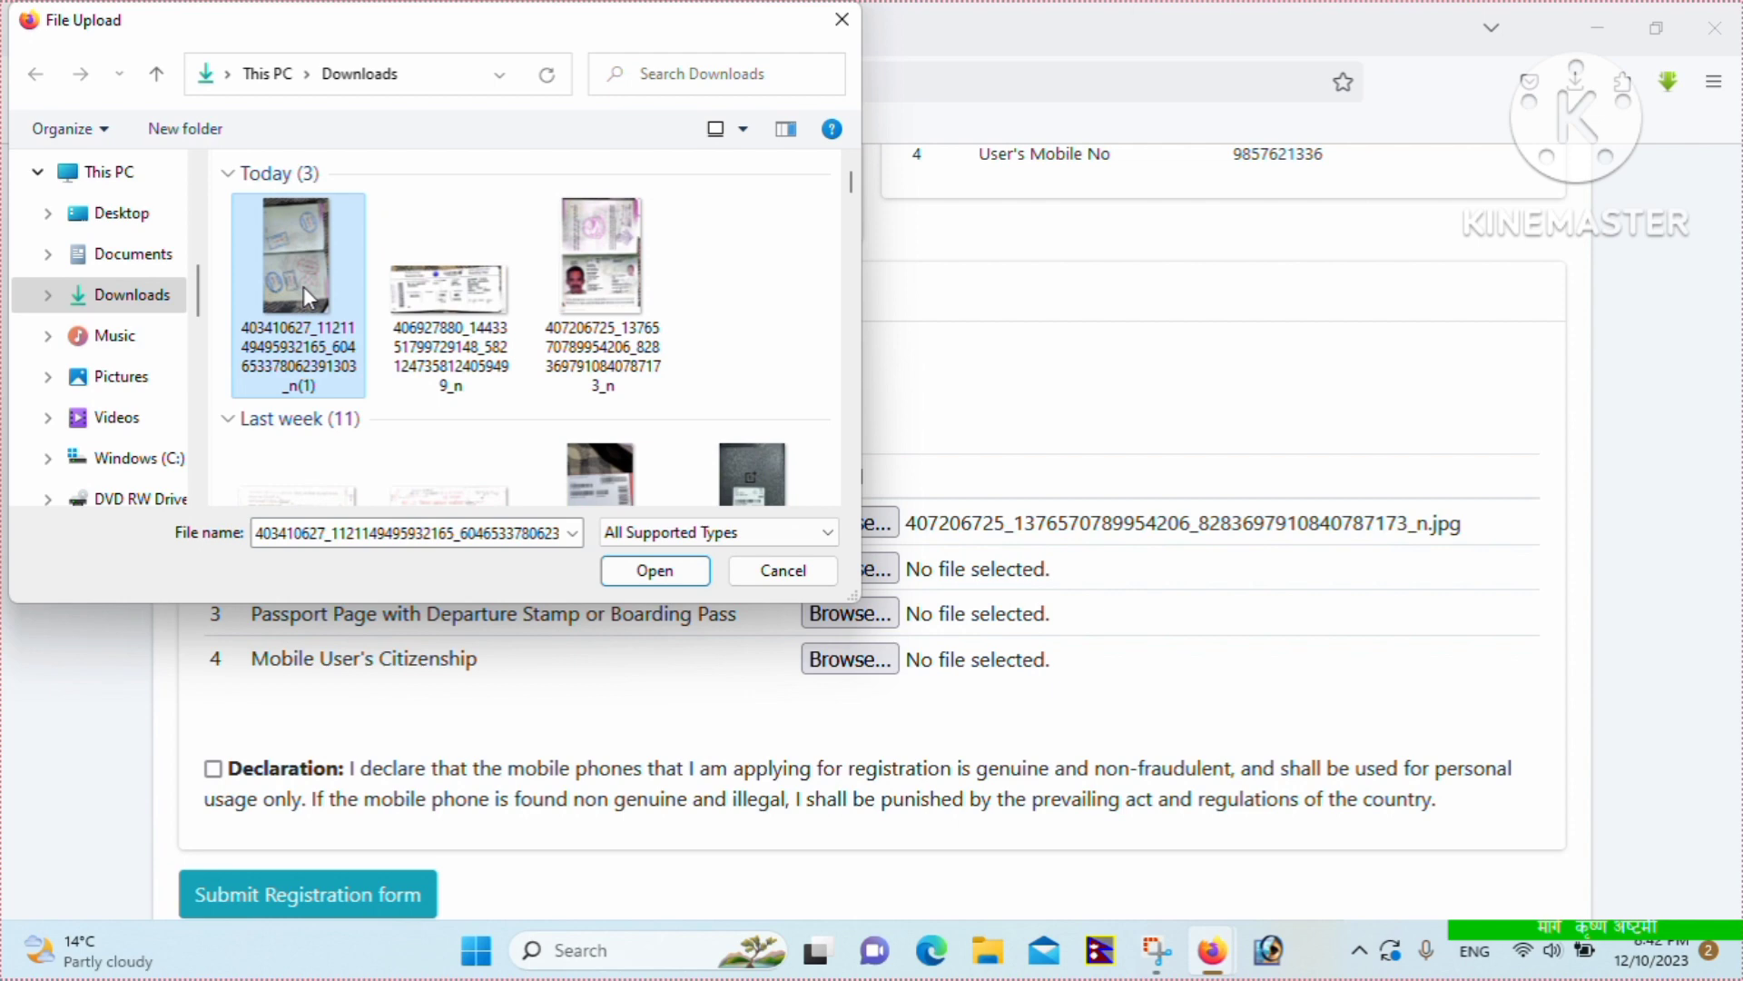
left_click(654, 572)
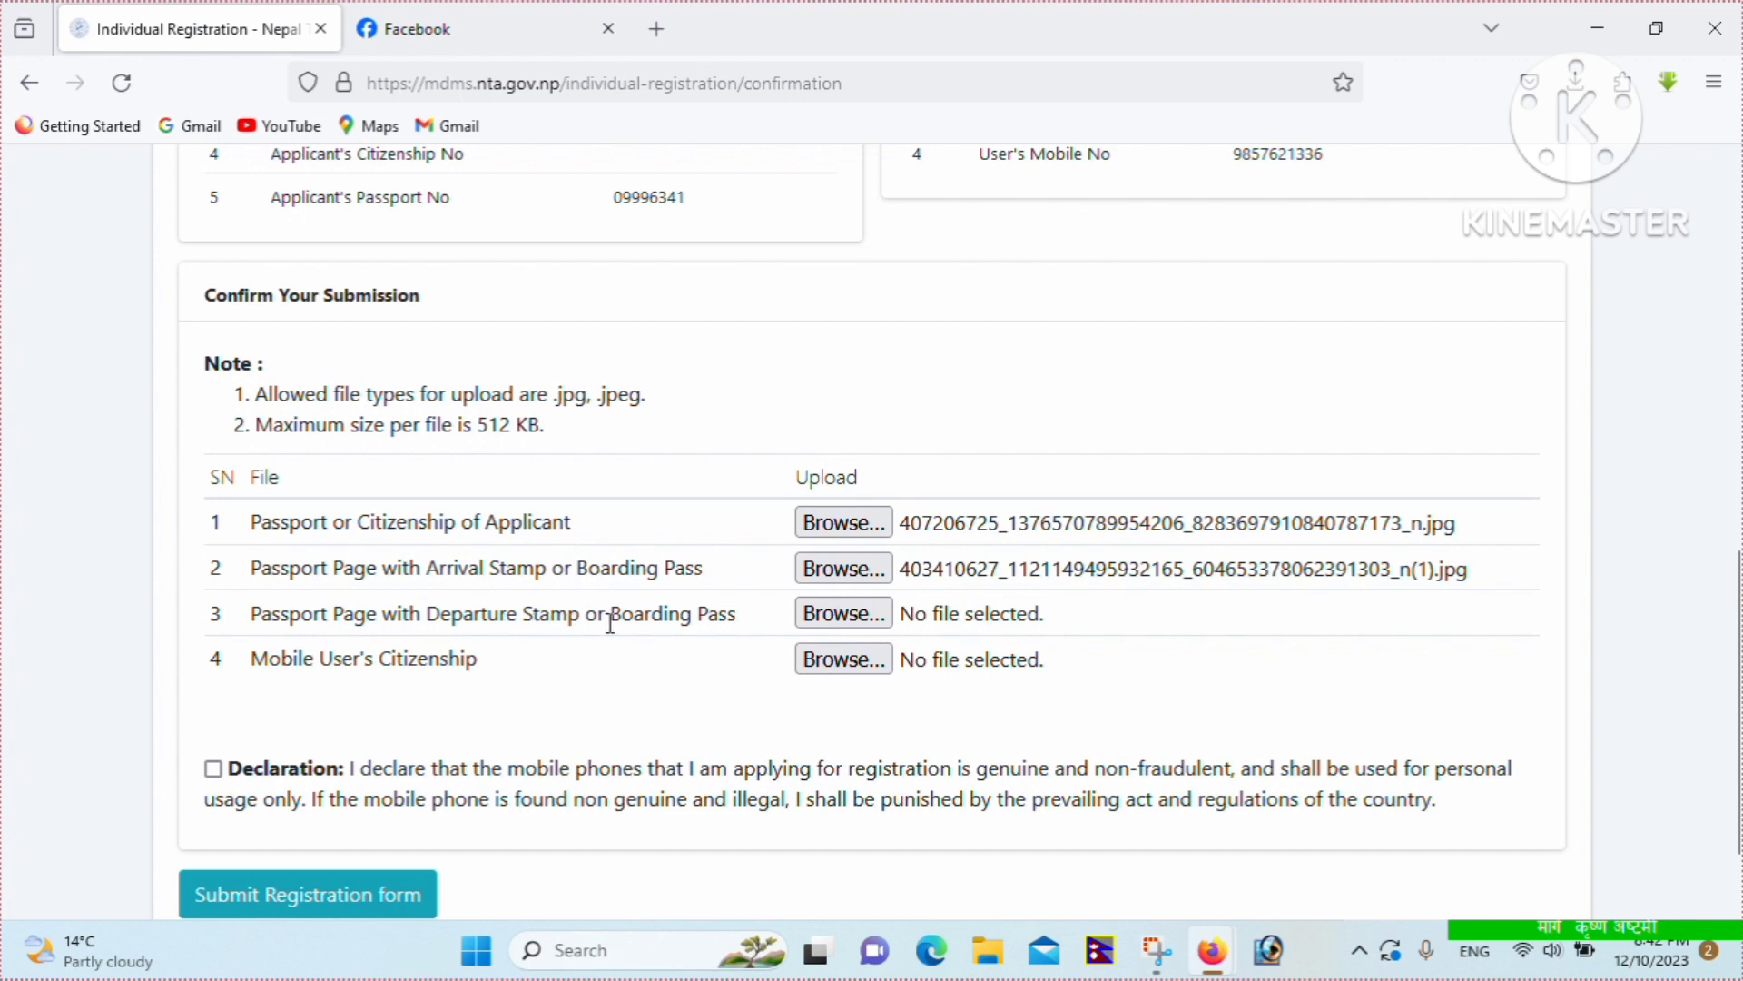
left_click(829, 625)
left_click(450, 291)
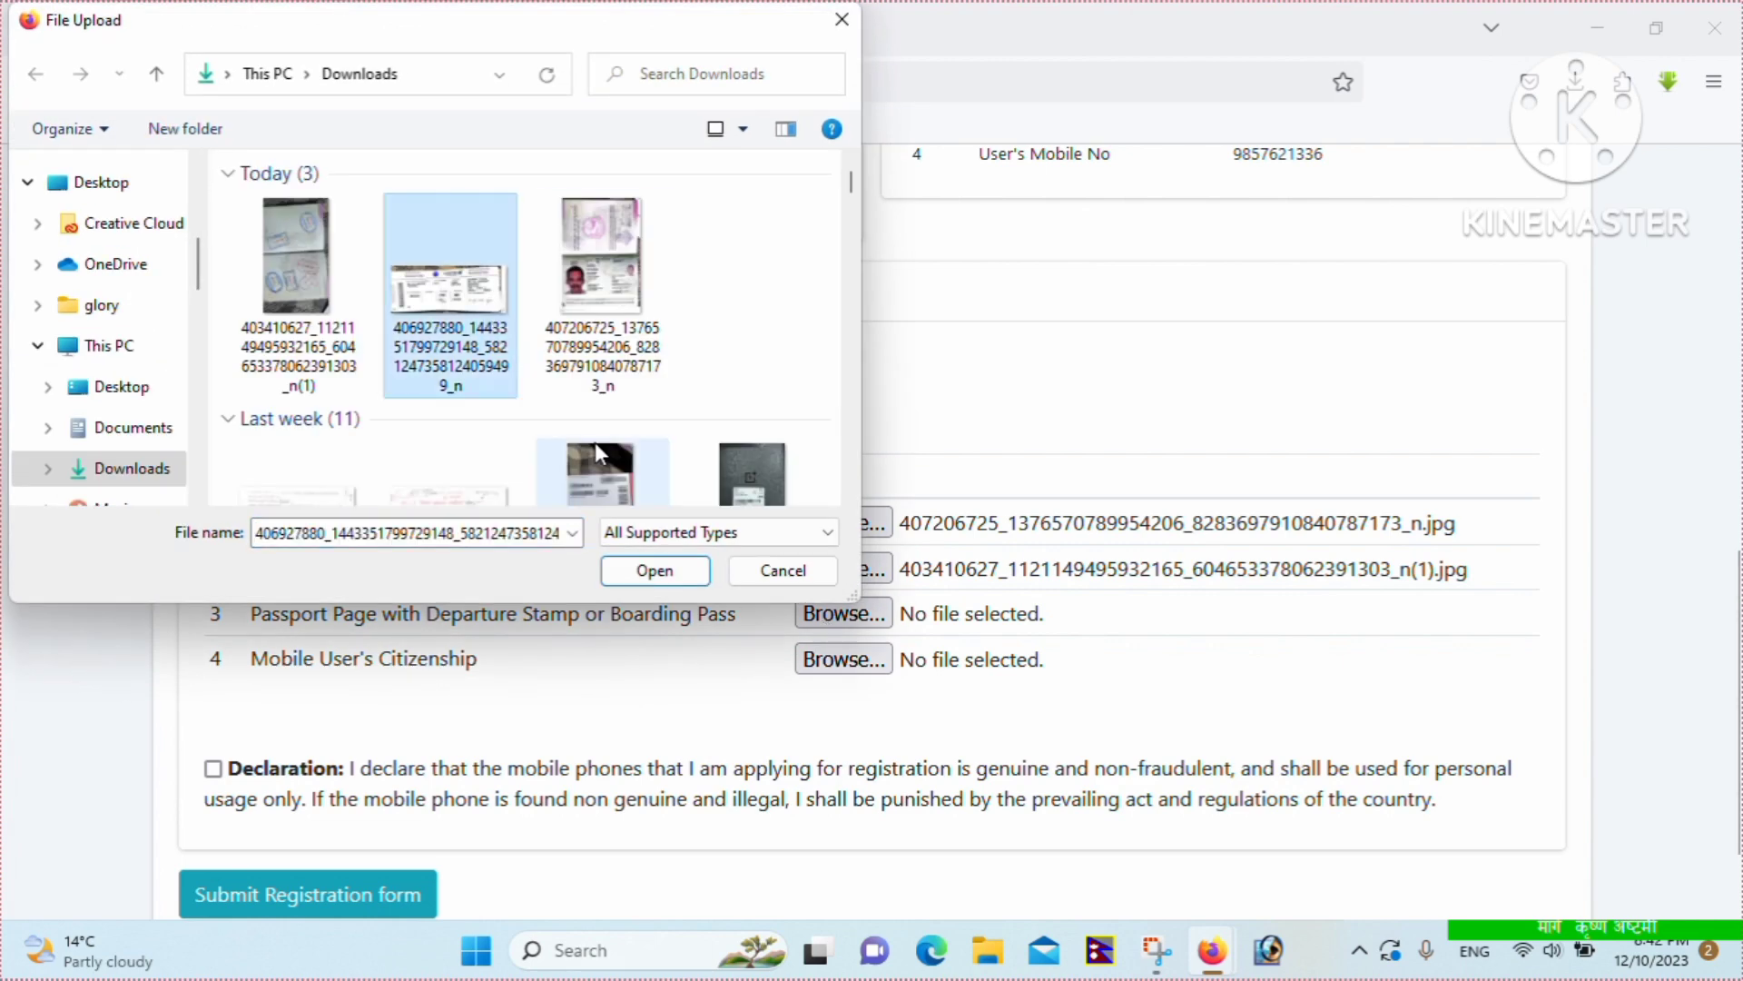
left_click(654, 570)
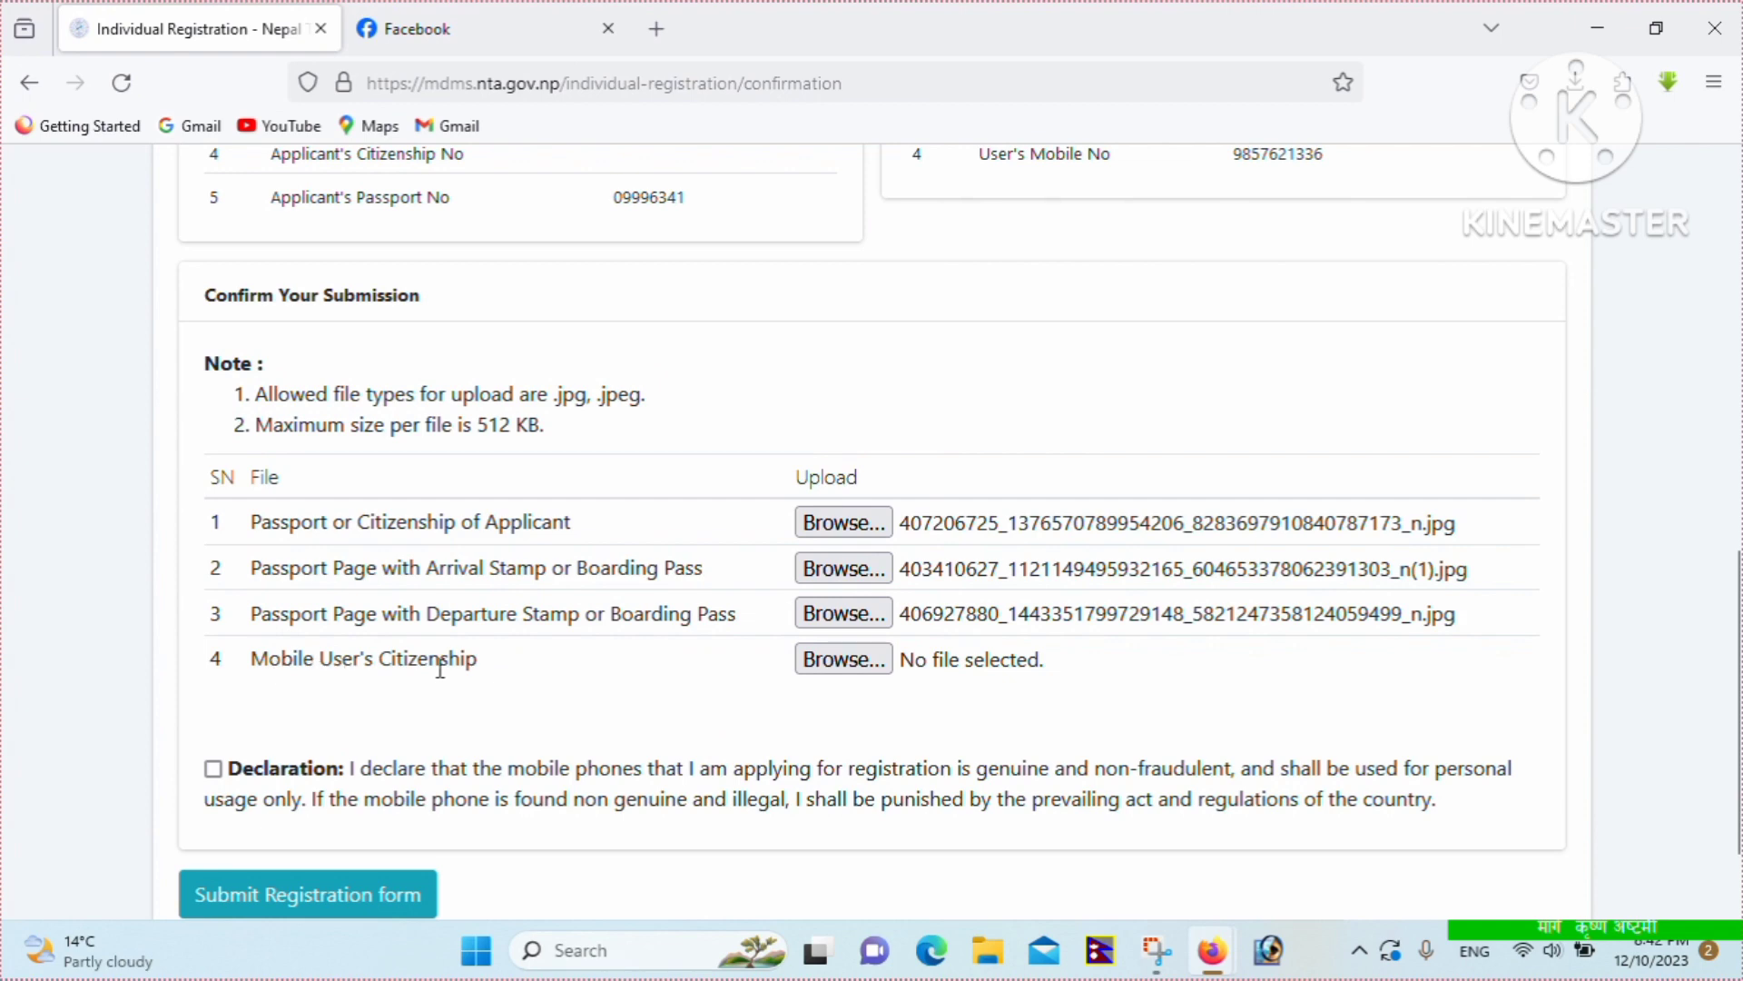
left_click(843, 659)
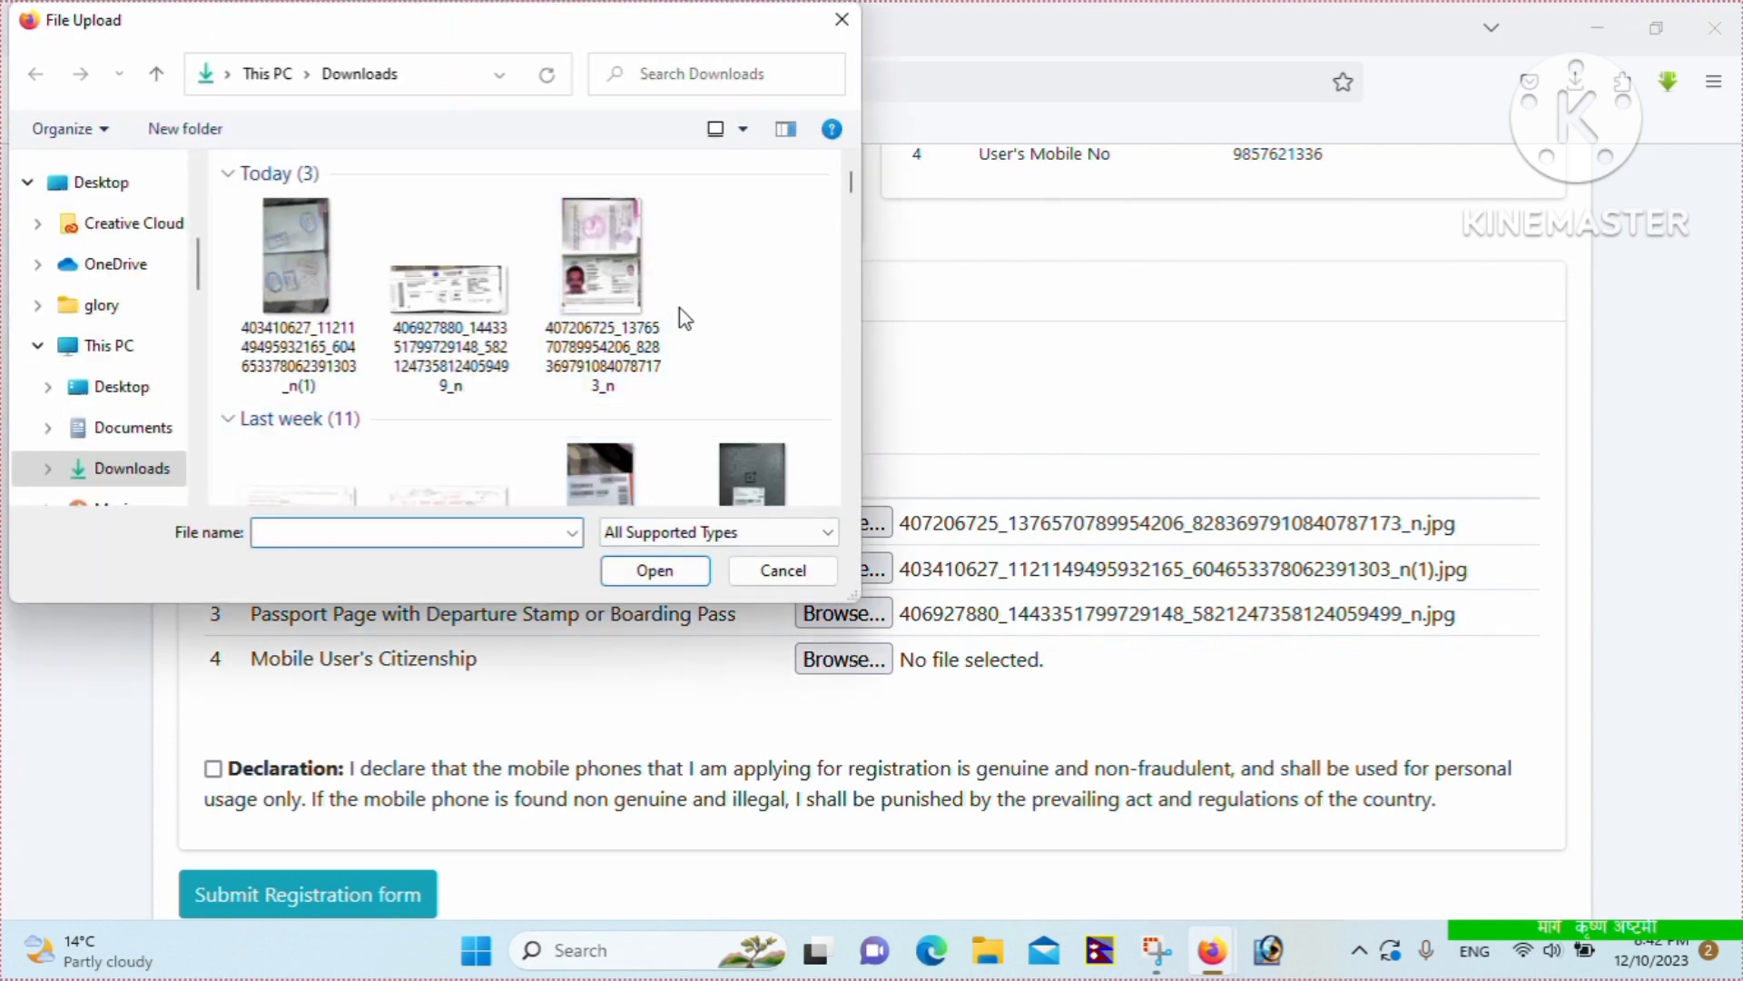
left_click(782, 570)
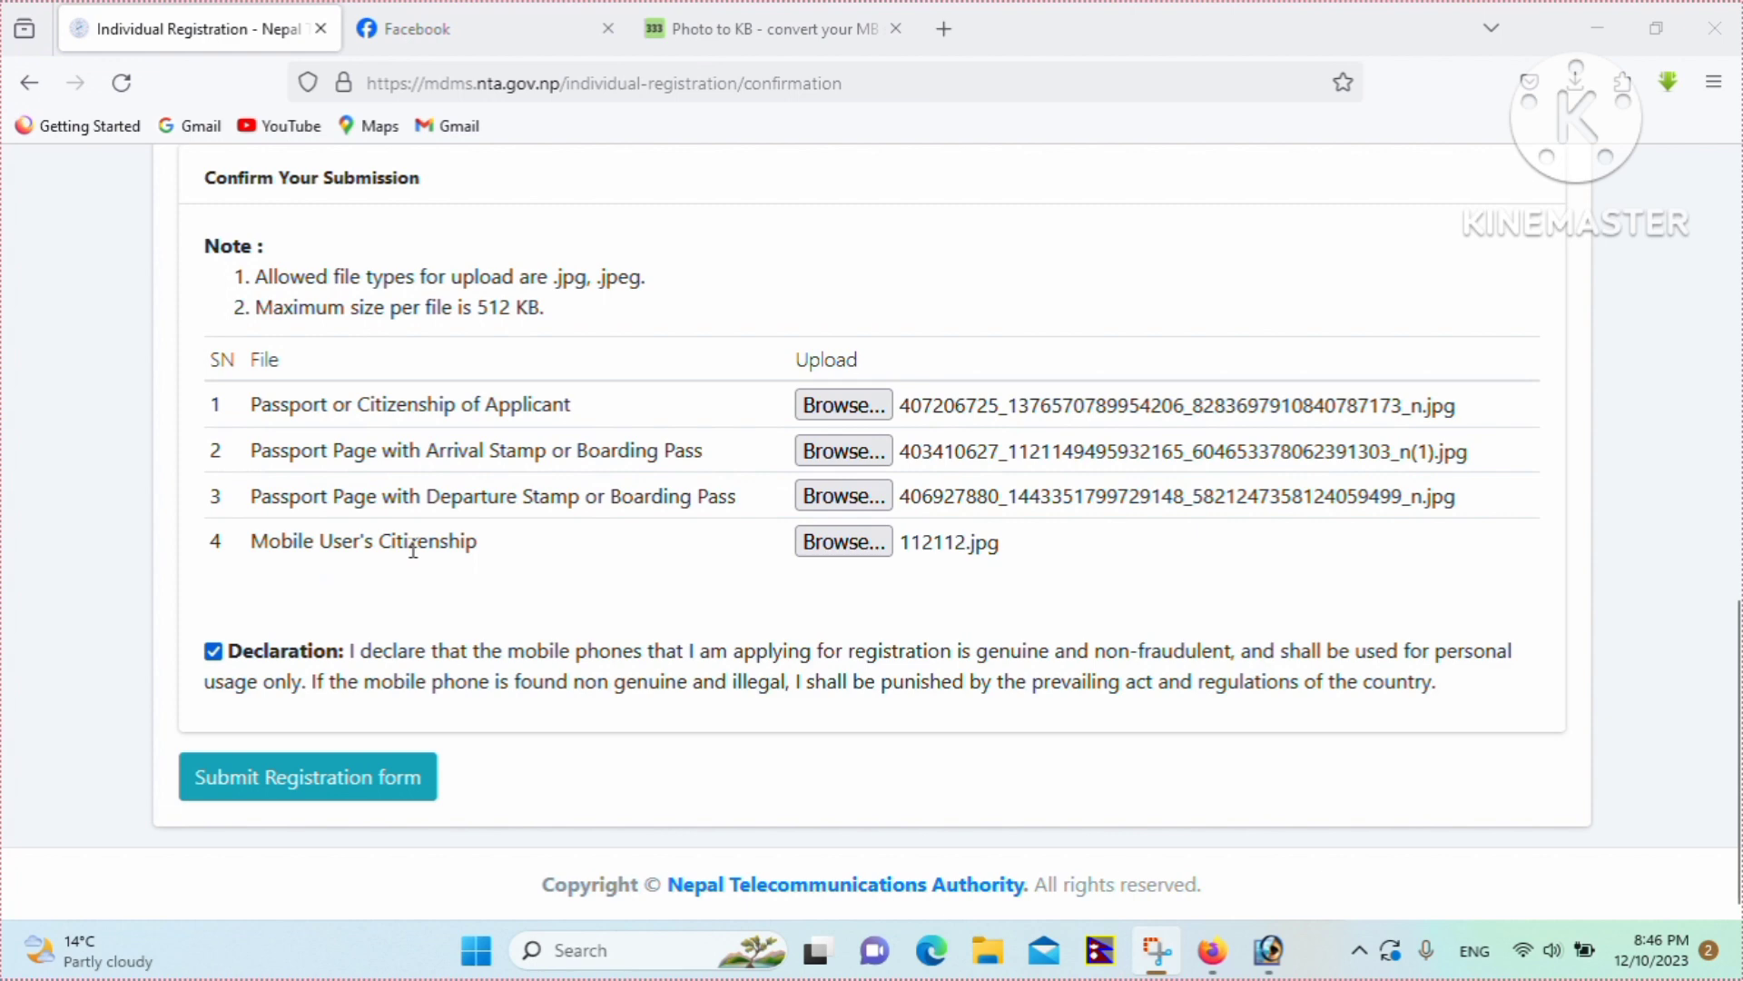
- Replace the Mobile User's Citizenship file with 112112(2).jpg from Downloads
left_click(814, 542)
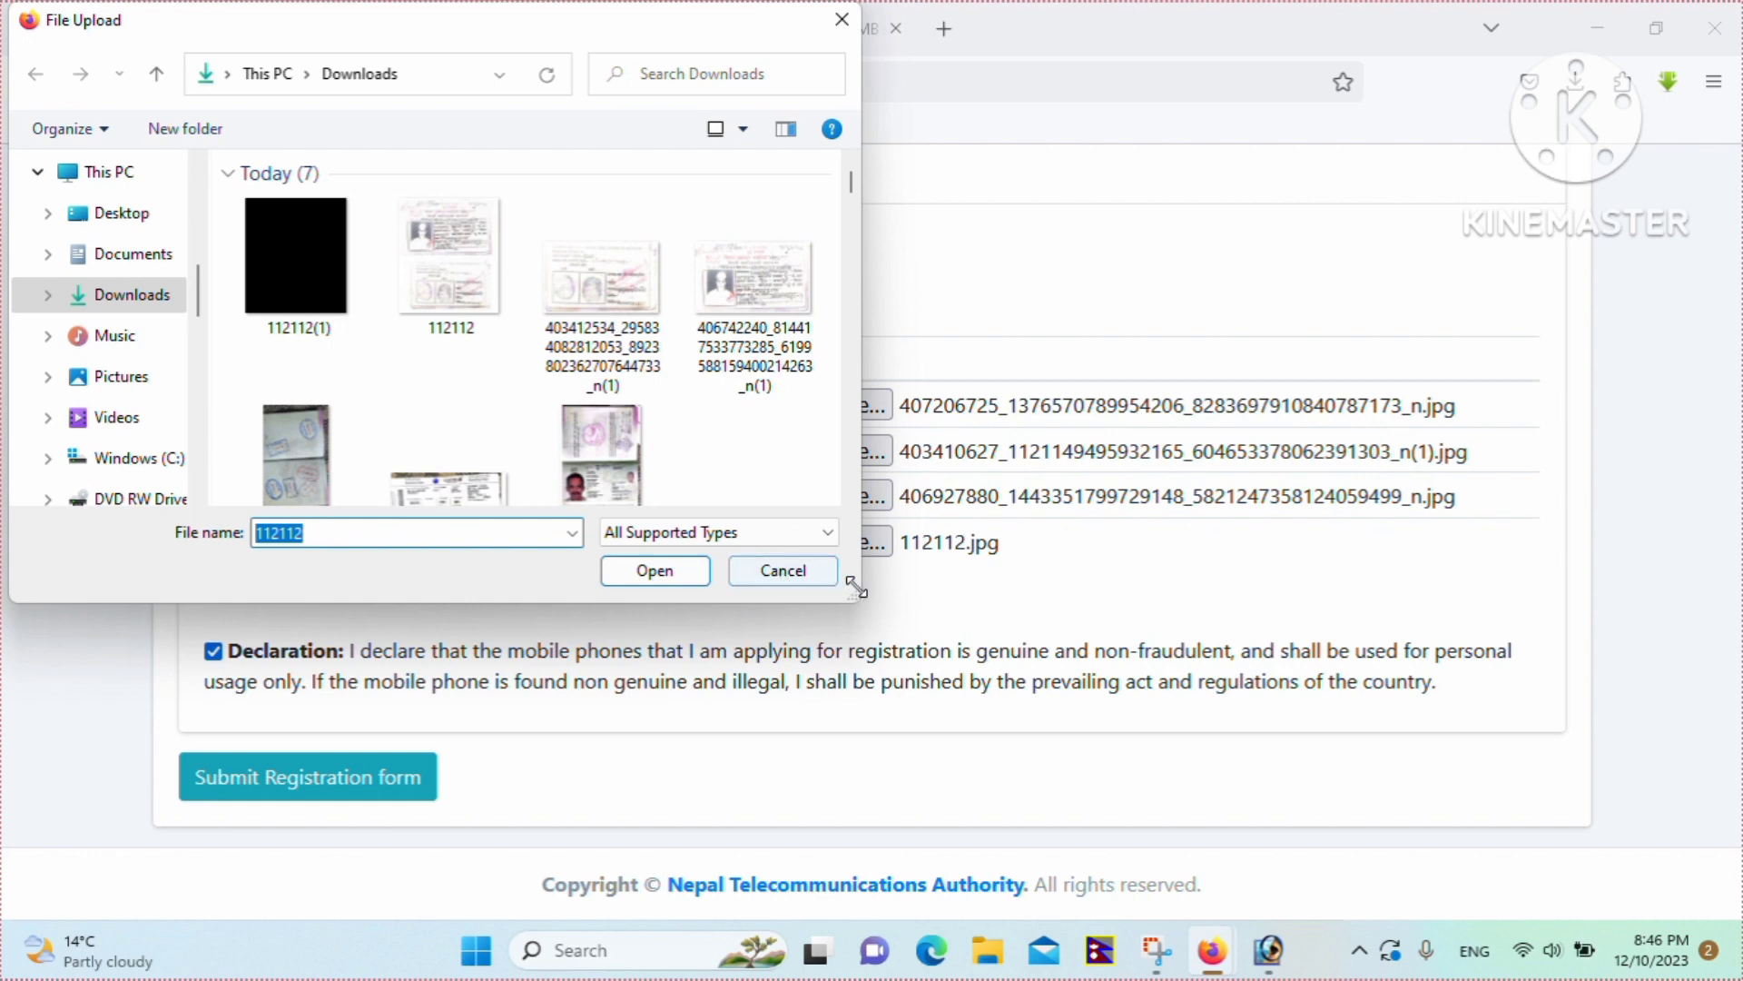
left_click(1008, 627)
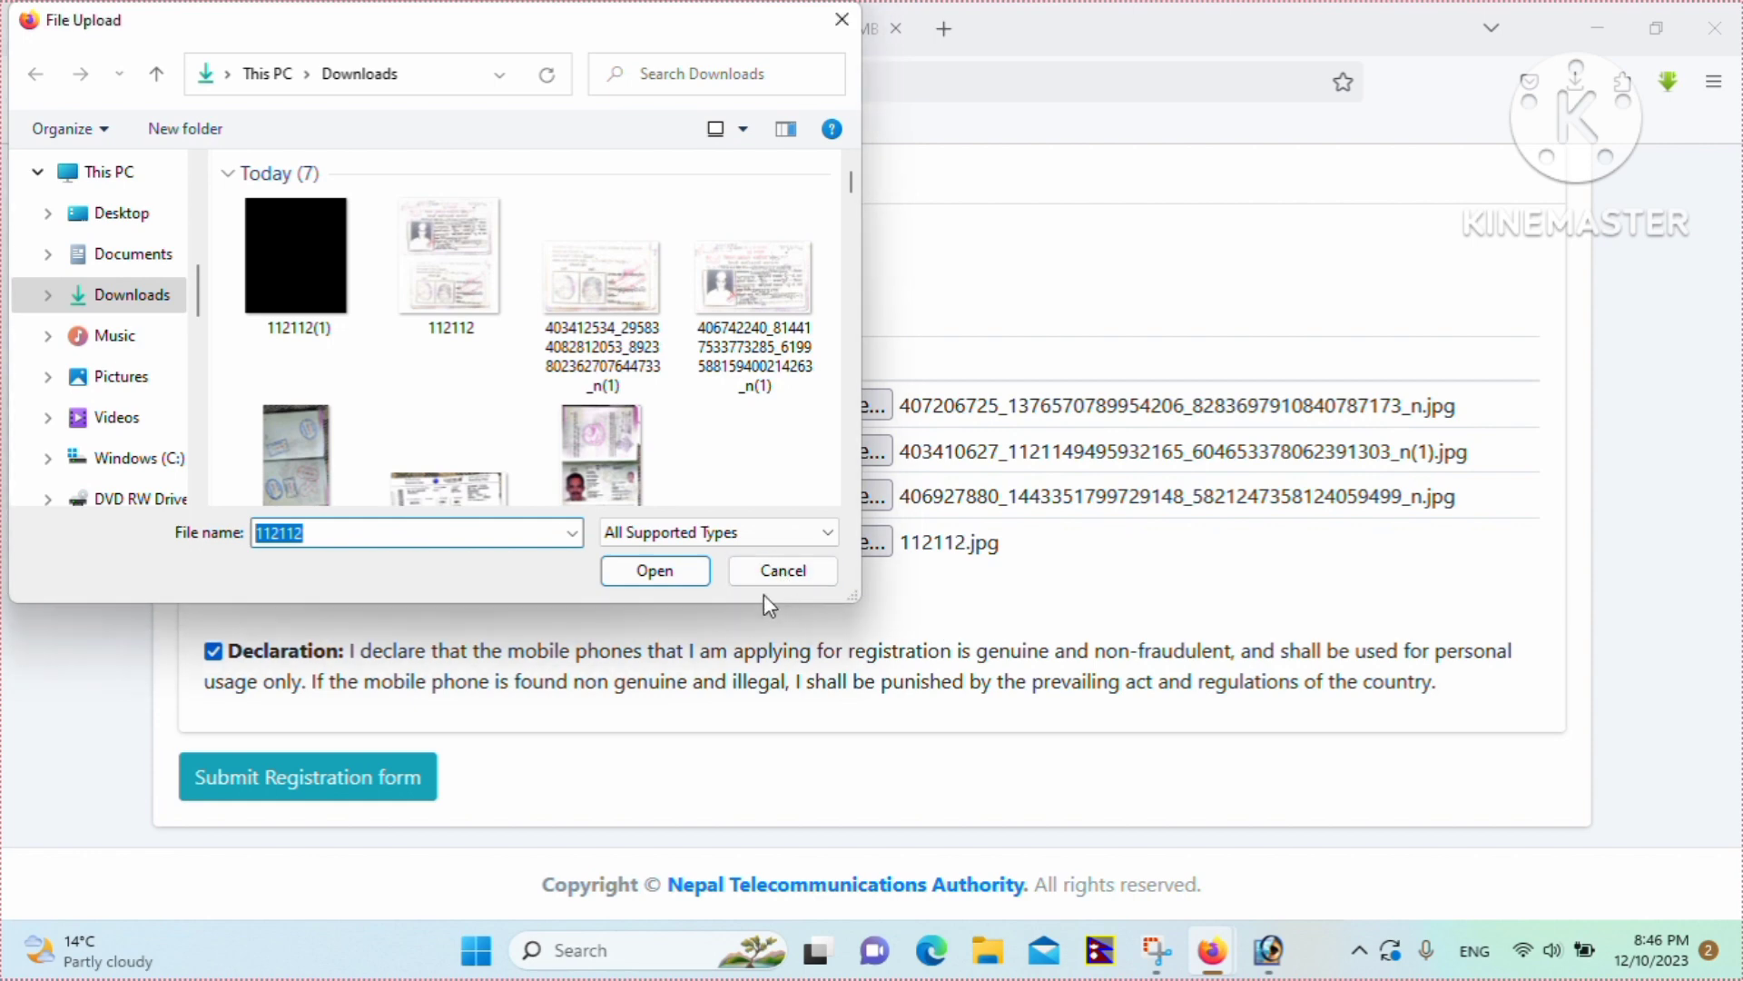
left_click(776, 572)
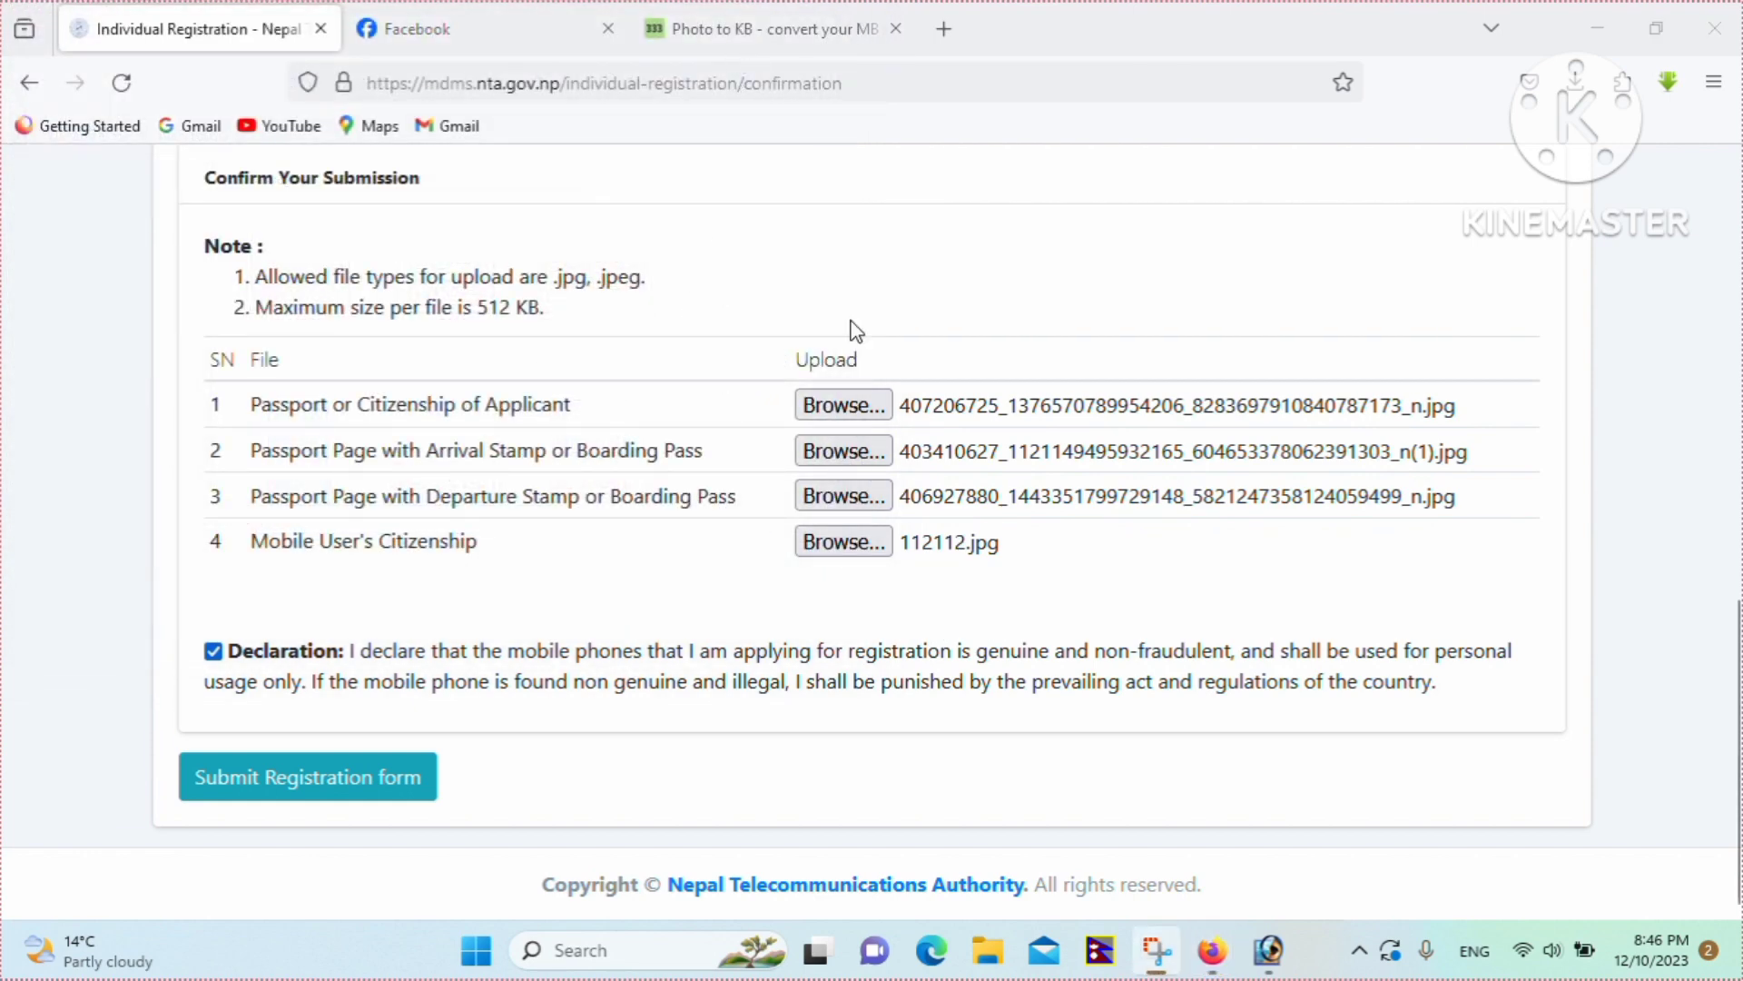
left_click(832, 546)
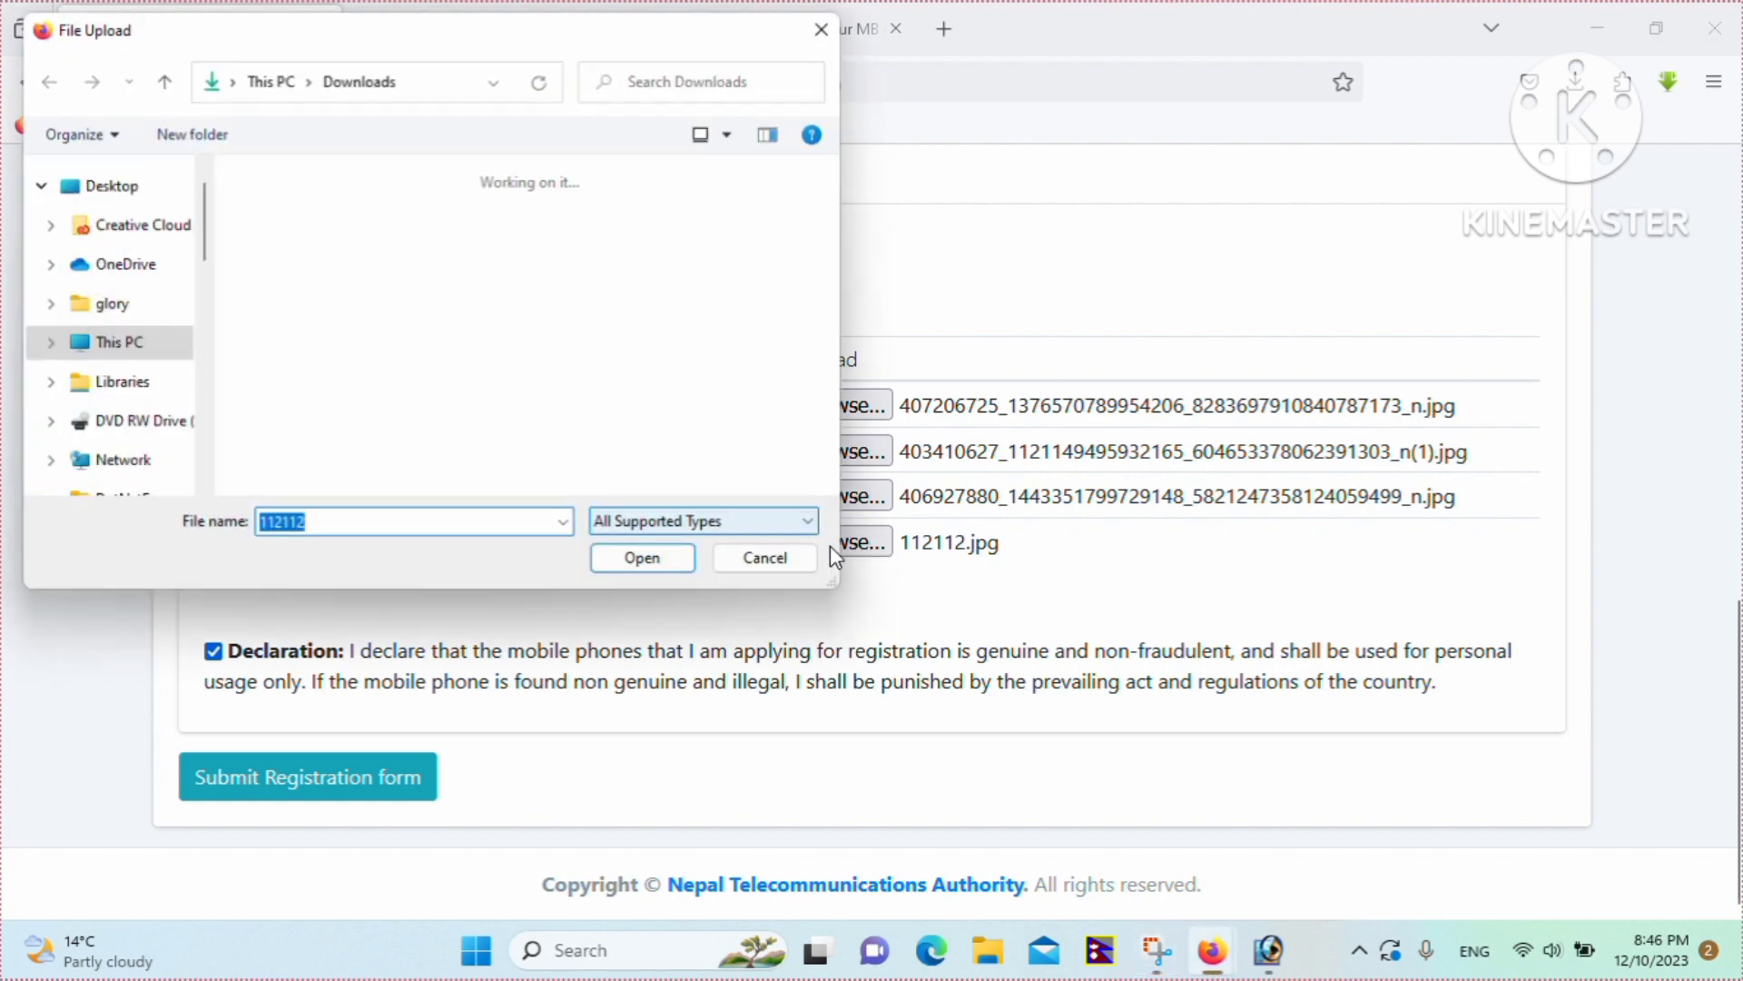
left_click(318, 292)
double_click(318, 295)
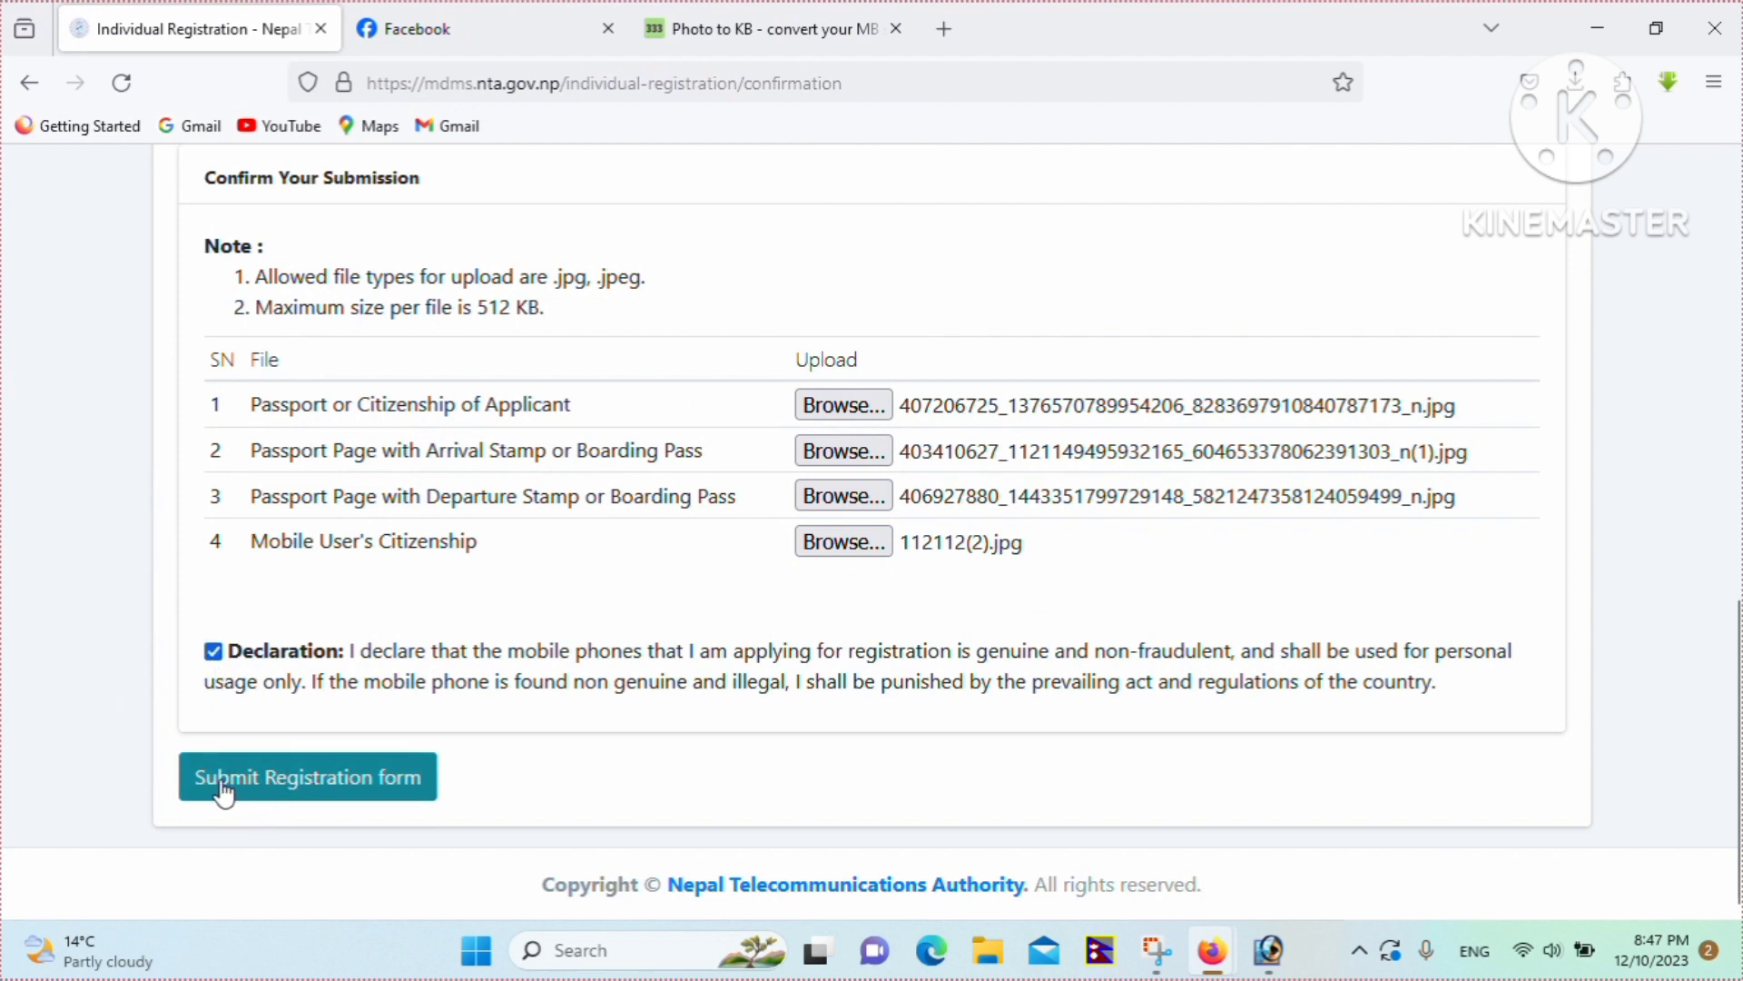
- Submit the registration form and dismiss the Registration Successfull message with OK
left_click(285, 792)
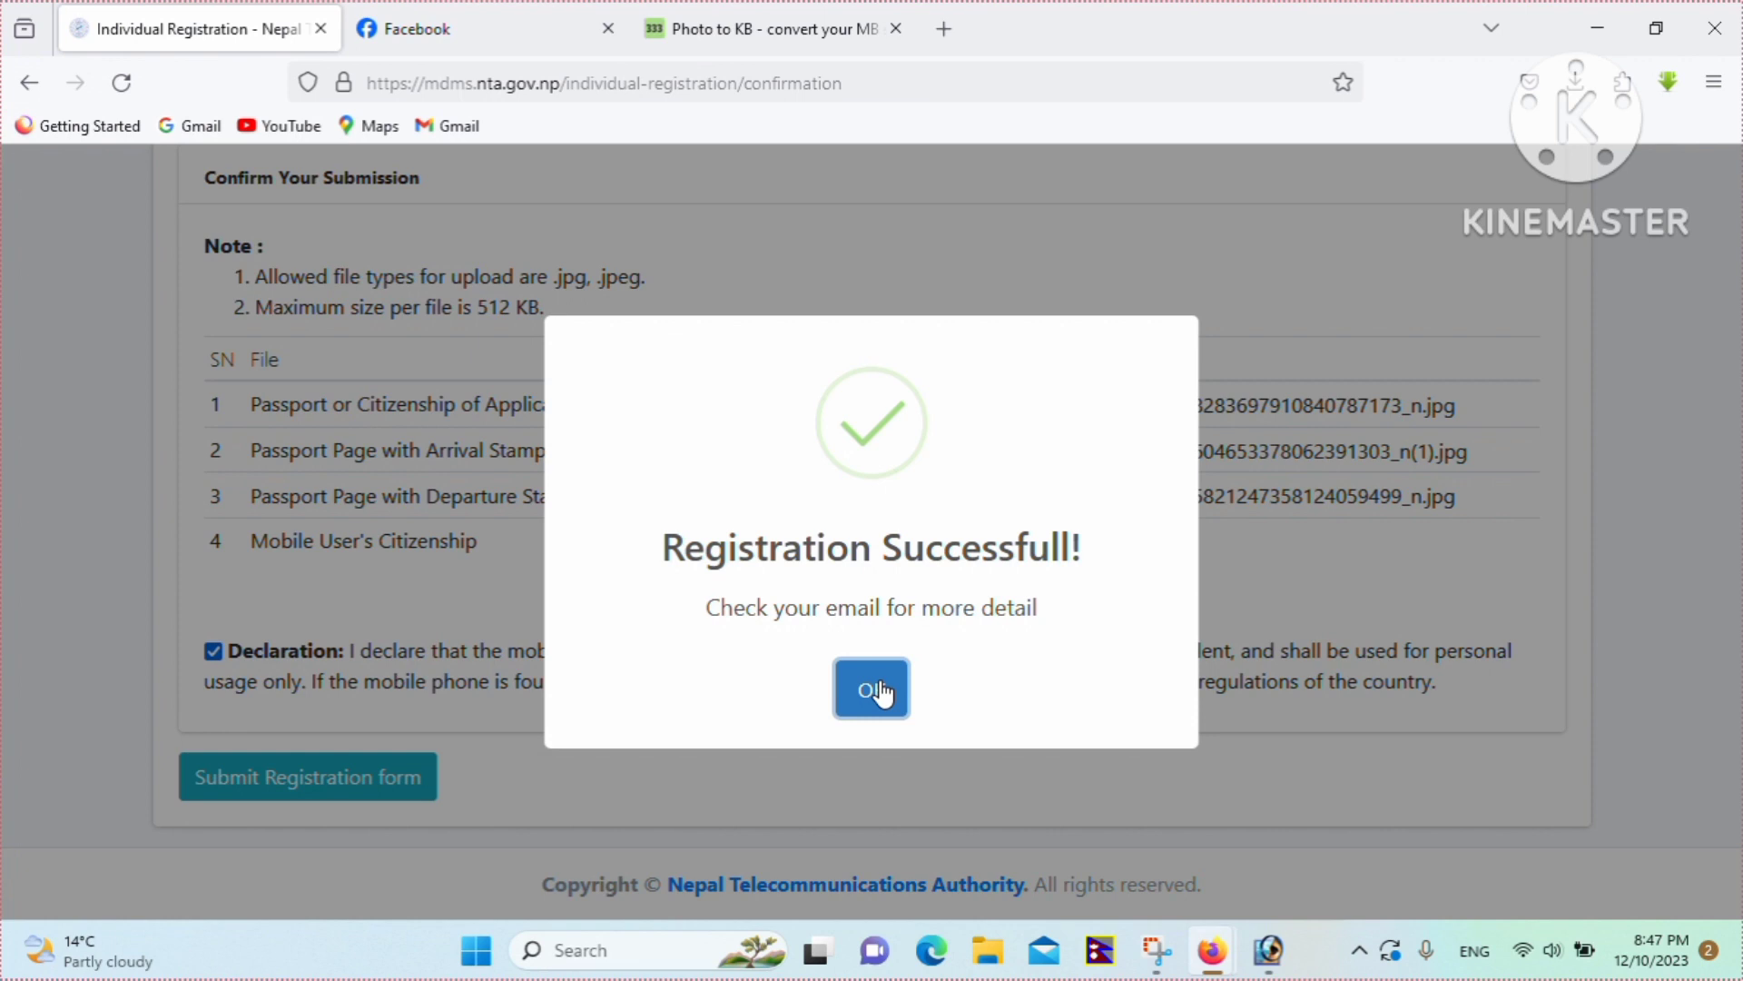
left_click(880, 692)
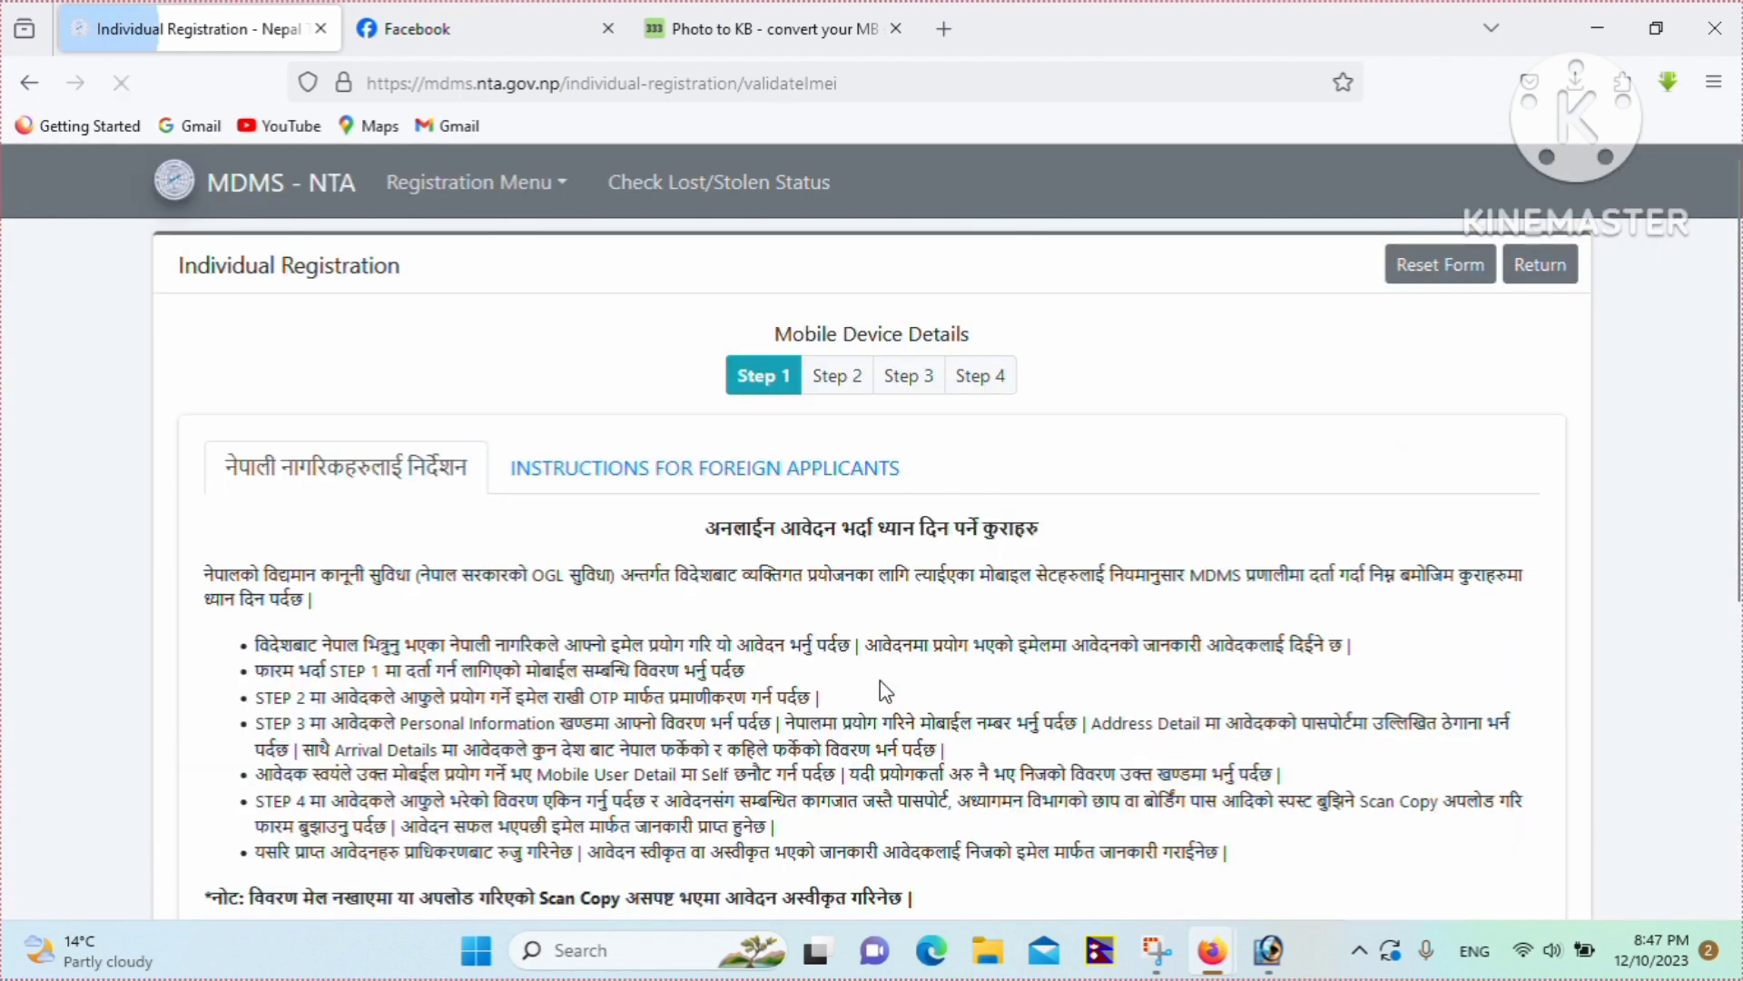